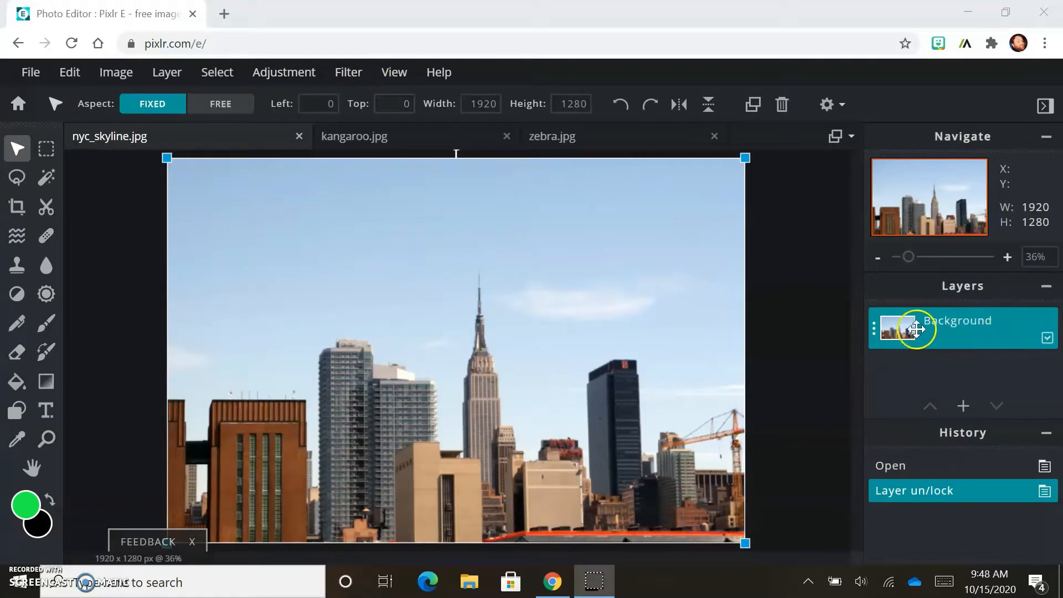
{"action": "left_click", "coordinate": [874, 330]}
{"action": "left_click", "coordinate": [873, 332]}
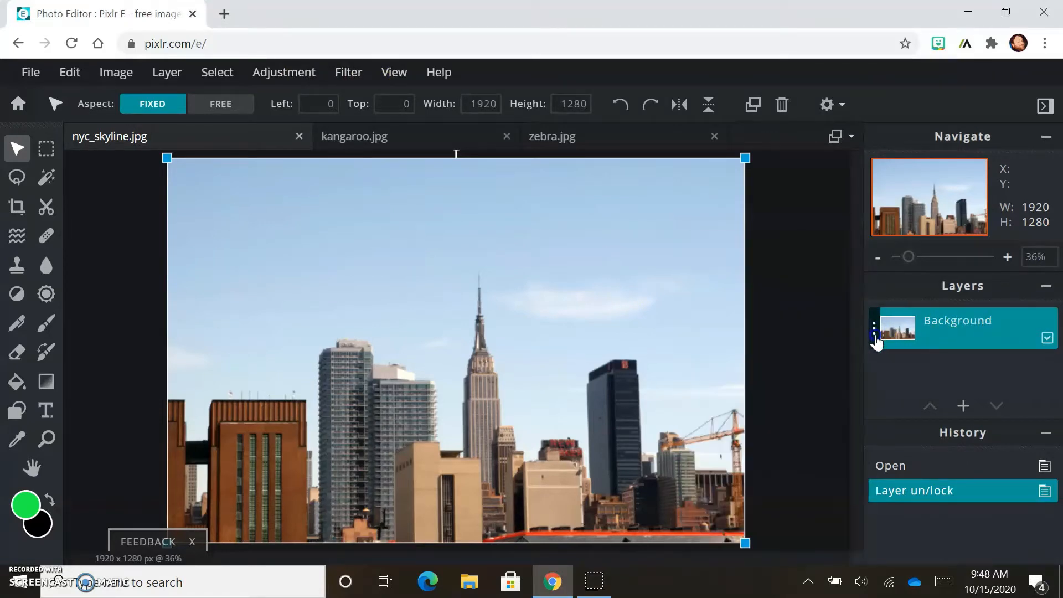
{"action": "left_click", "coordinate": [874, 332]}
{"action": "left_click", "coordinate": [874, 332]}
{"action": "left_click", "coordinate": [874, 332]}
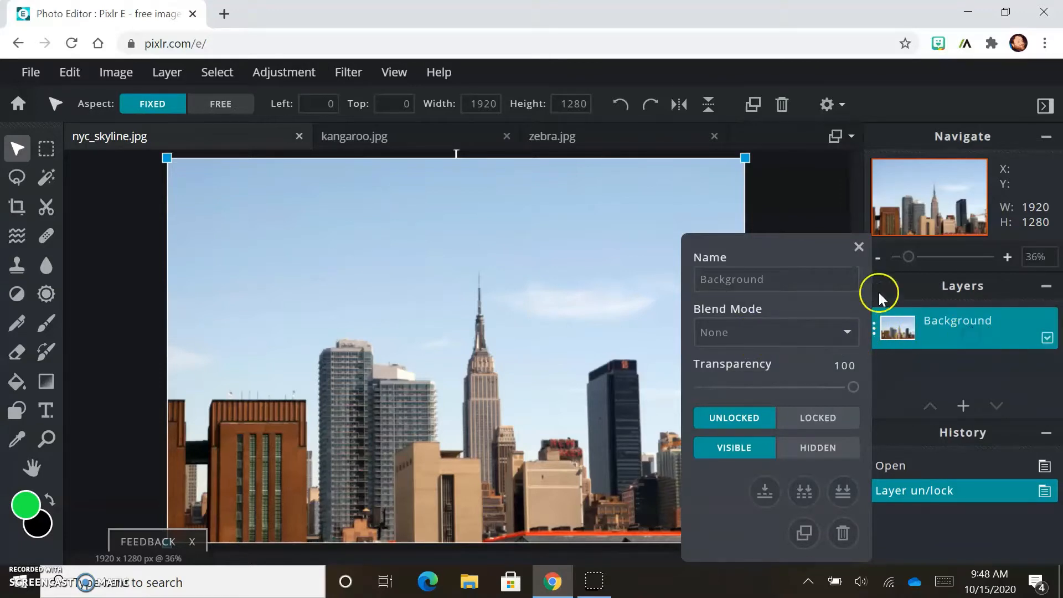
{"action": "left_click", "coordinate": [776, 185]}
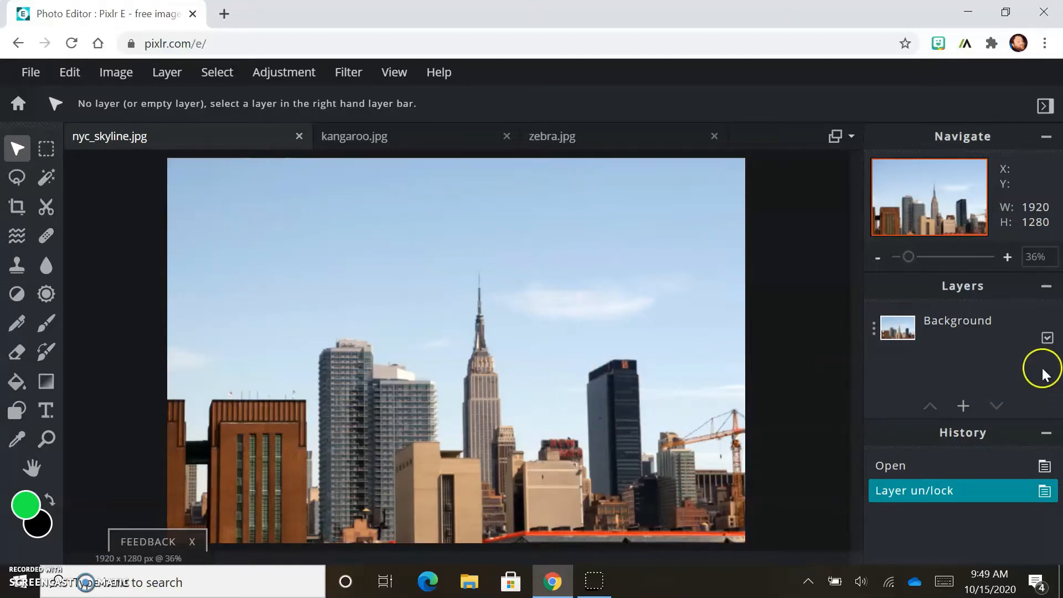
Step: Duplicate the Background layer twice
{"action": "left_click", "coordinate": [967, 333]}
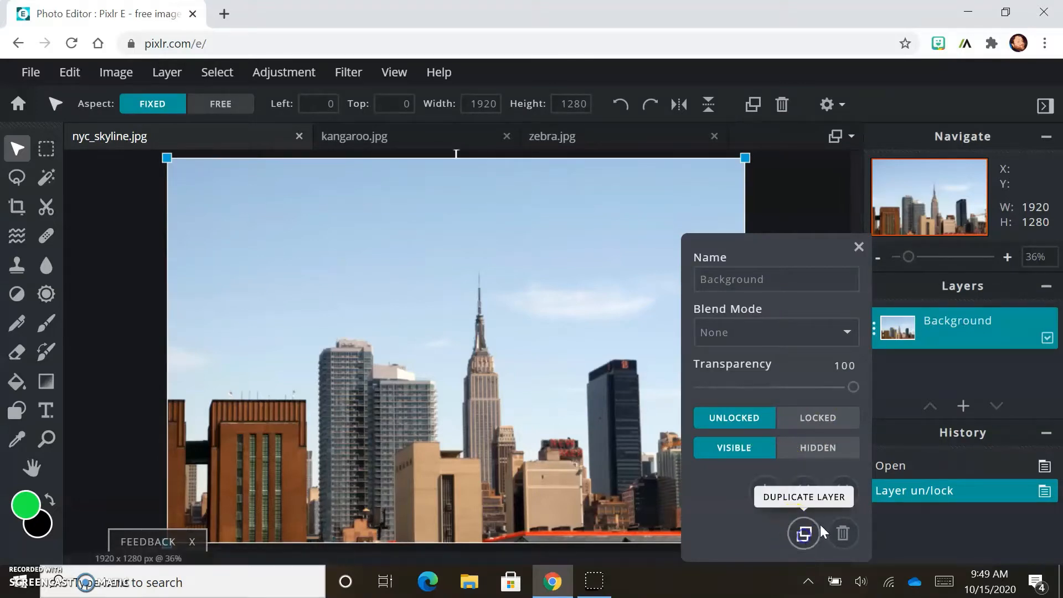
{"action": "left_click", "coordinate": [804, 532]}
{"action": "left_click", "coordinate": [984, 332]}
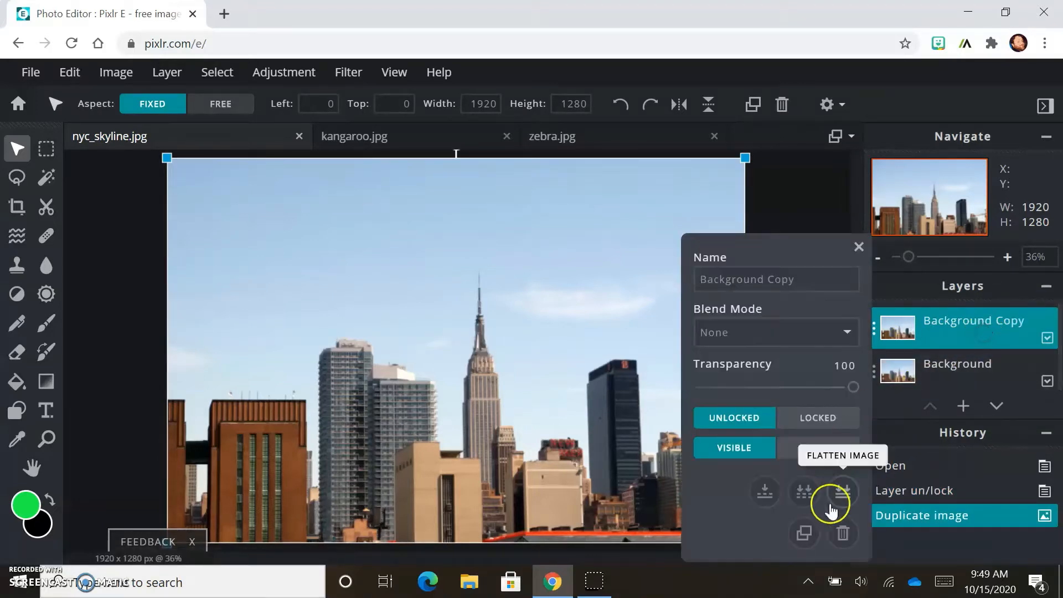
{"action": "left_click", "coordinate": [804, 533]}
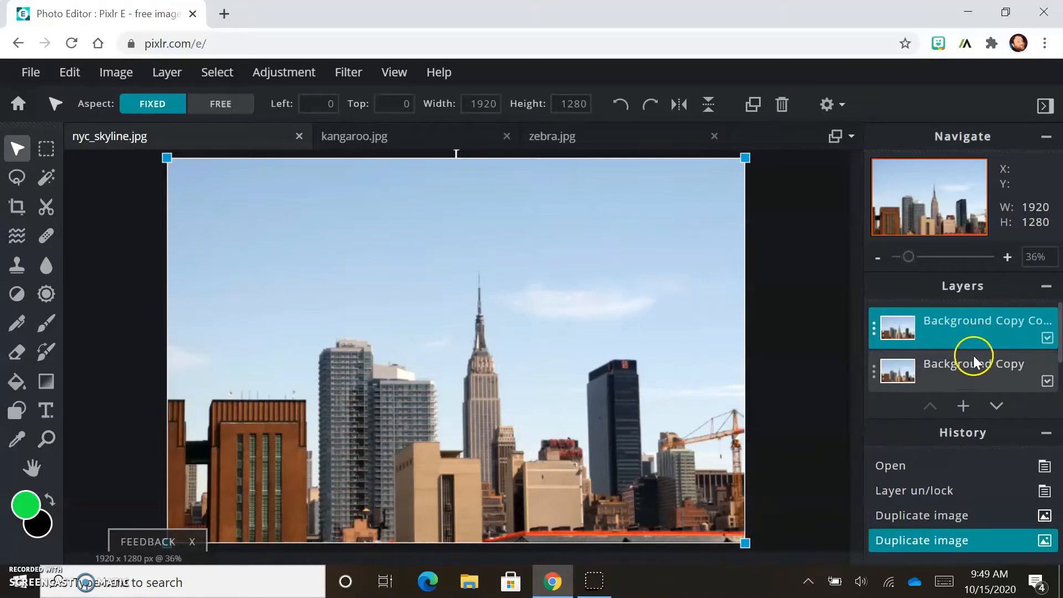
Step: Rename the Background Copy layer as 2
{"action": "left_click", "coordinate": [963, 365]}
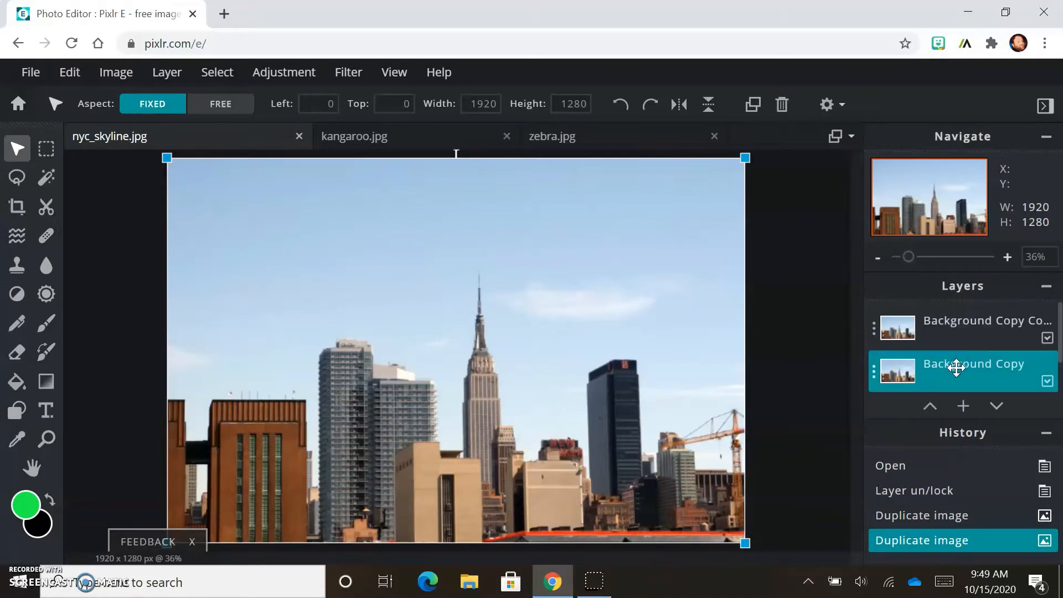
{"action": "left_click", "coordinate": [873, 370]}
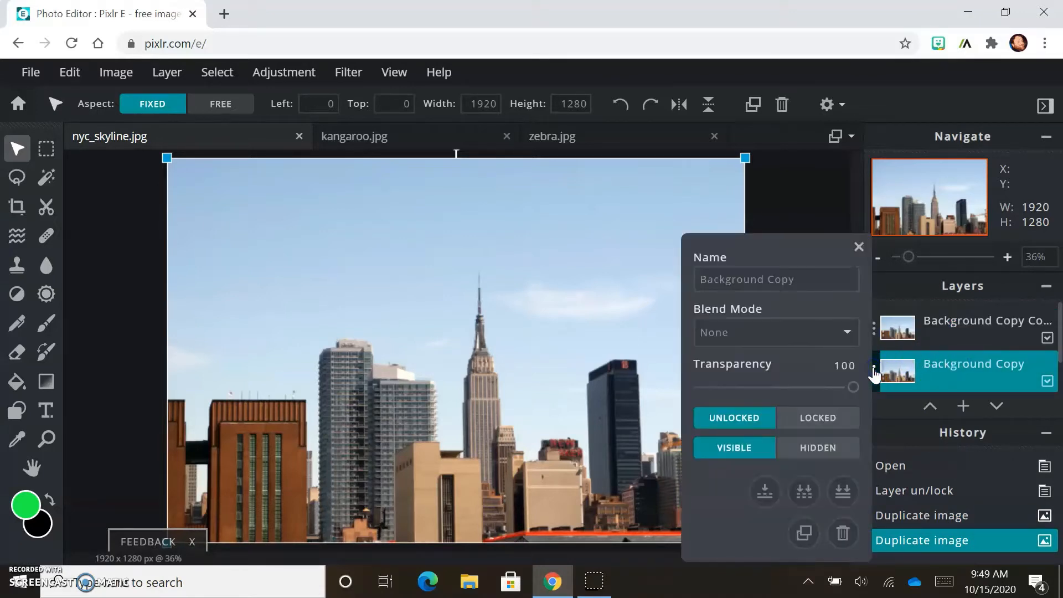
{"action": "left_click", "coordinate": [873, 368]}
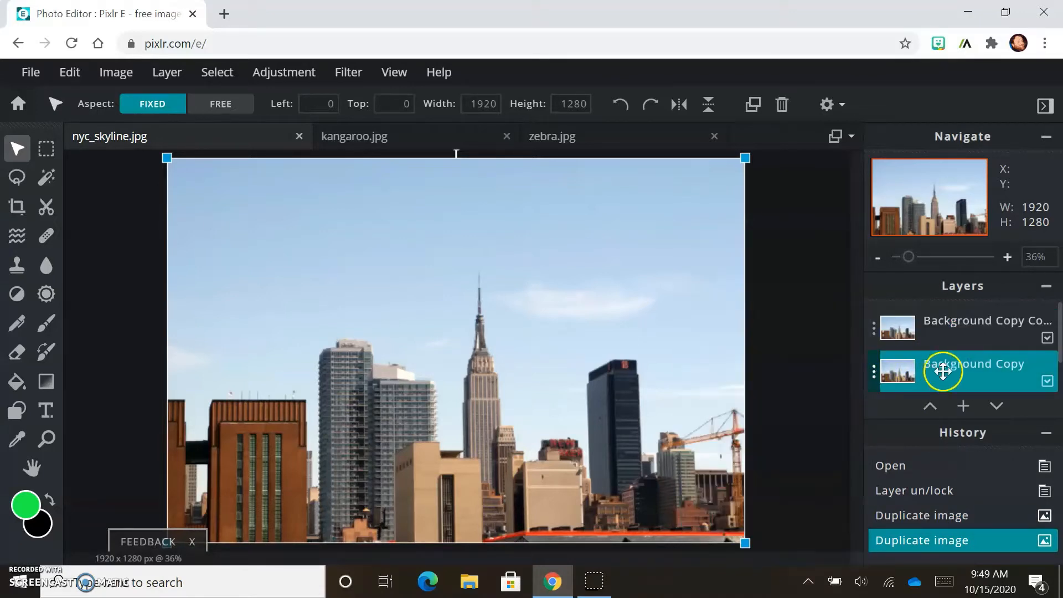
{"action": "left_click", "coordinate": [874, 371]}
{"action": "left_click_drag", "start_coordinate": [802, 279], "coordinate": [635, 285]}
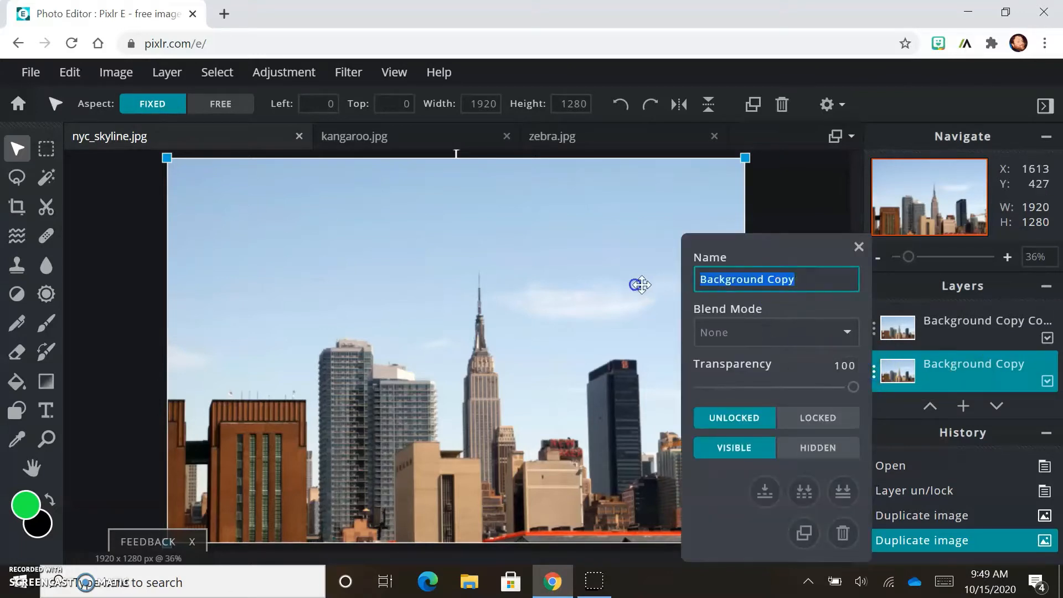
{"action": "type", "text": "2"}
{"action": "key", "text": "Return"}
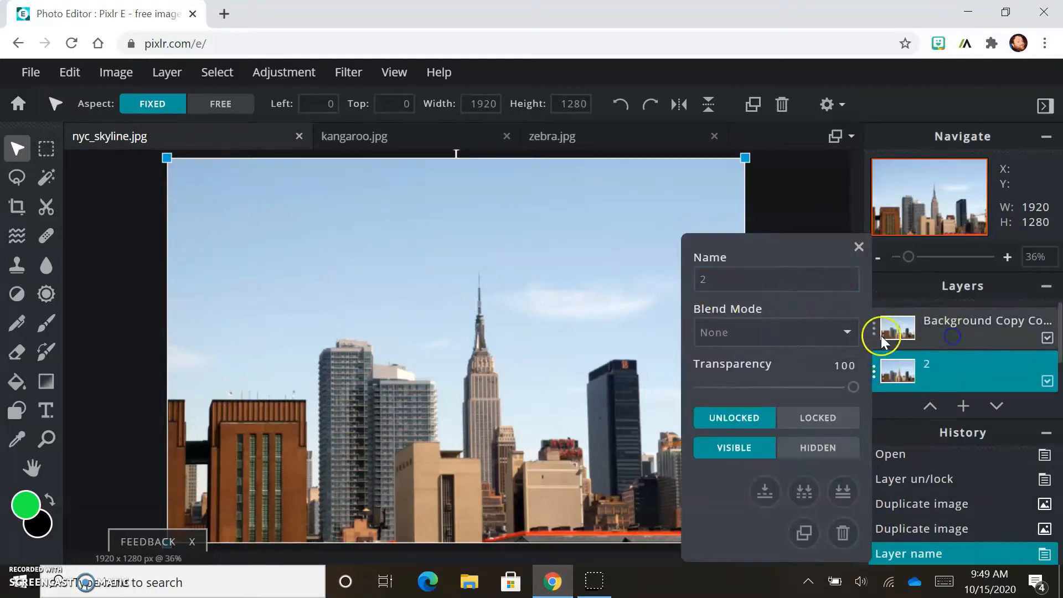
{"action": "left_click", "coordinate": [858, 246]}
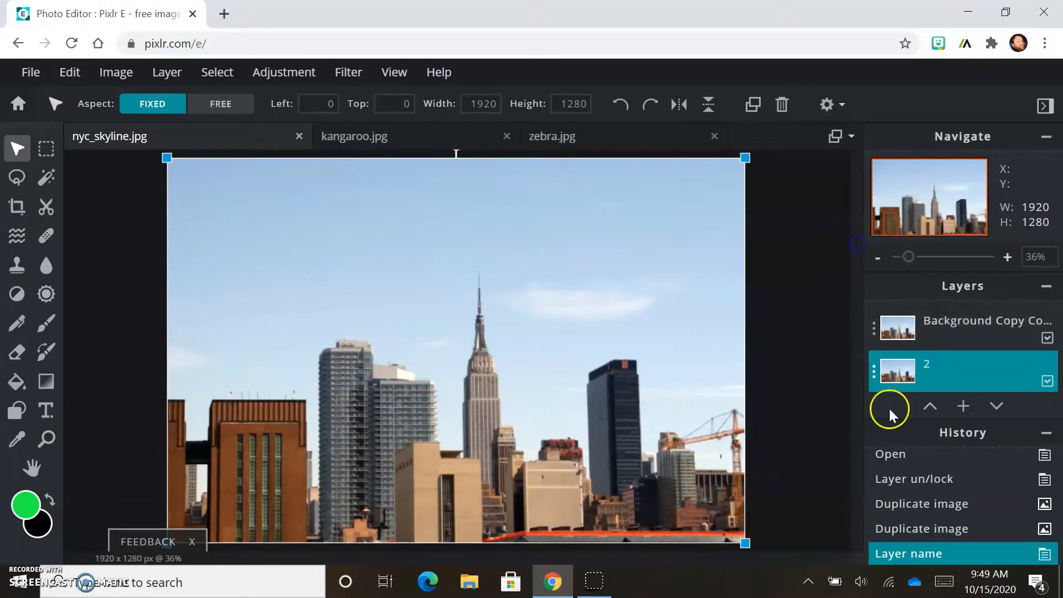
Step: Rename the top Background Copy Copy layer as 3
{"action": "left_click", "coordinate": [873, 328]}
{"action": "left_click_drag", "start_coordinate": [802, 280], "coordinate": [628, 287]}
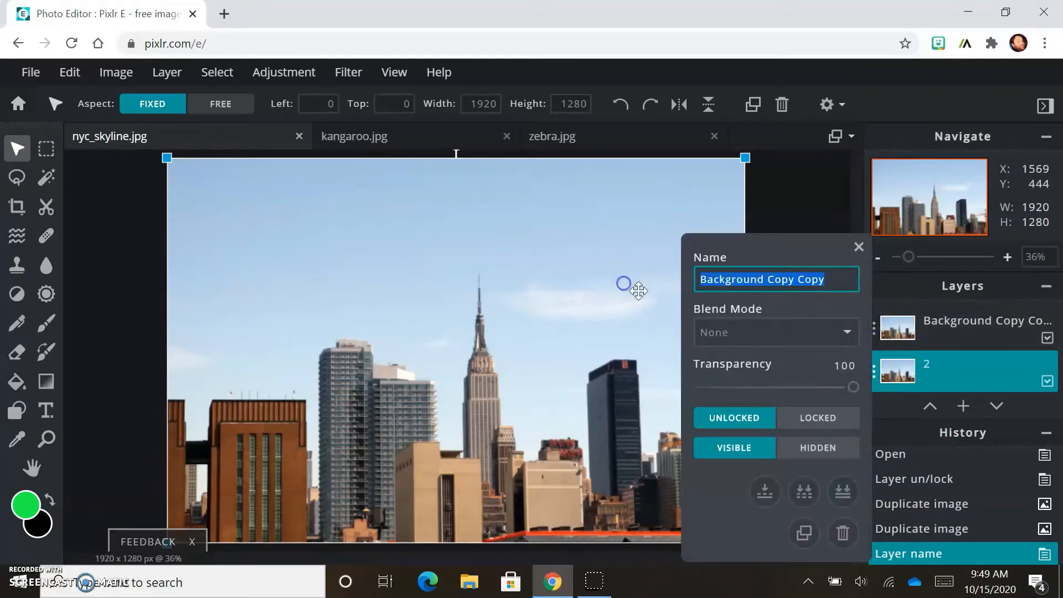
{"action": "type", "text": "3"}
{"action": "left_click", "coordinate": [859, 247]}
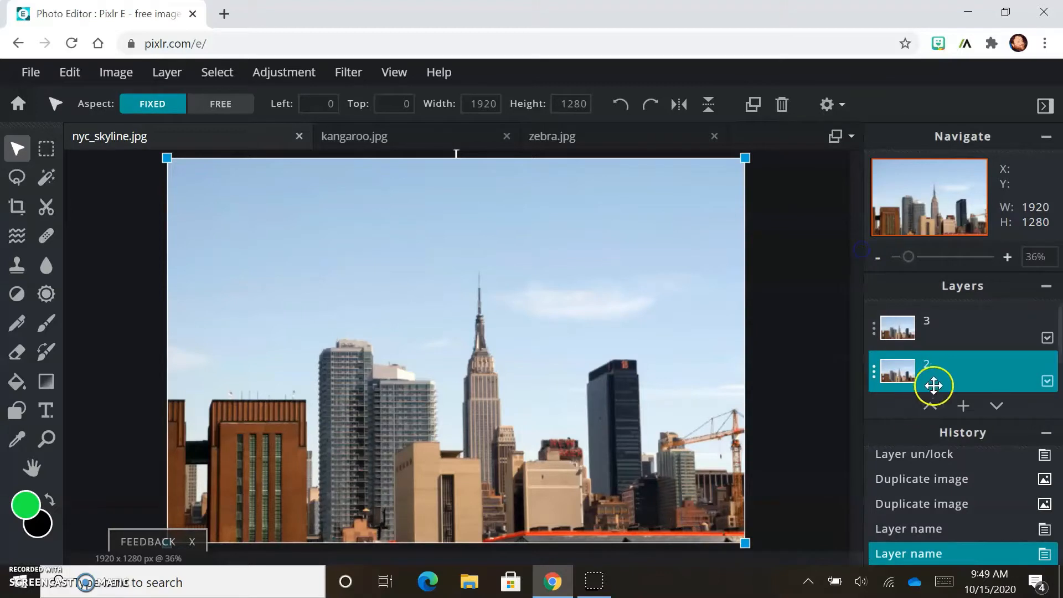
Step: Rename the Background layer as 1
{"action": "scroll", "coordinate": [933, 385], "scroll_direction": "down", "scroll_amount": 1}
{"action": "left_click", "coordinate": [958, 361]}
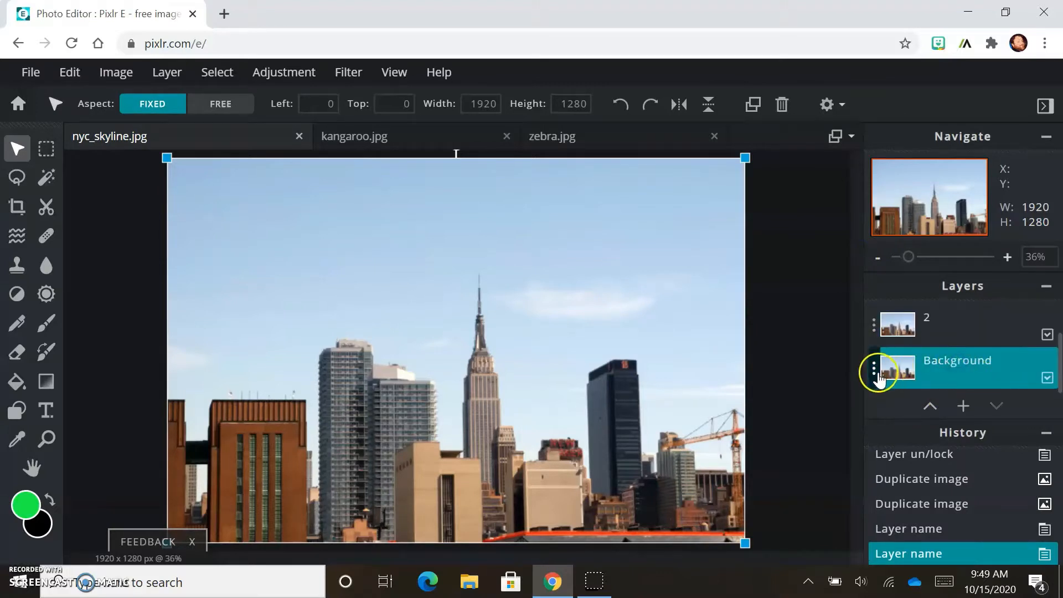
{"action": "left_click", "coordinate": [876, 369]}
{"action": "left_click_drag", "start_coordinate": [774, 278], "coordinate": [609, 274]}
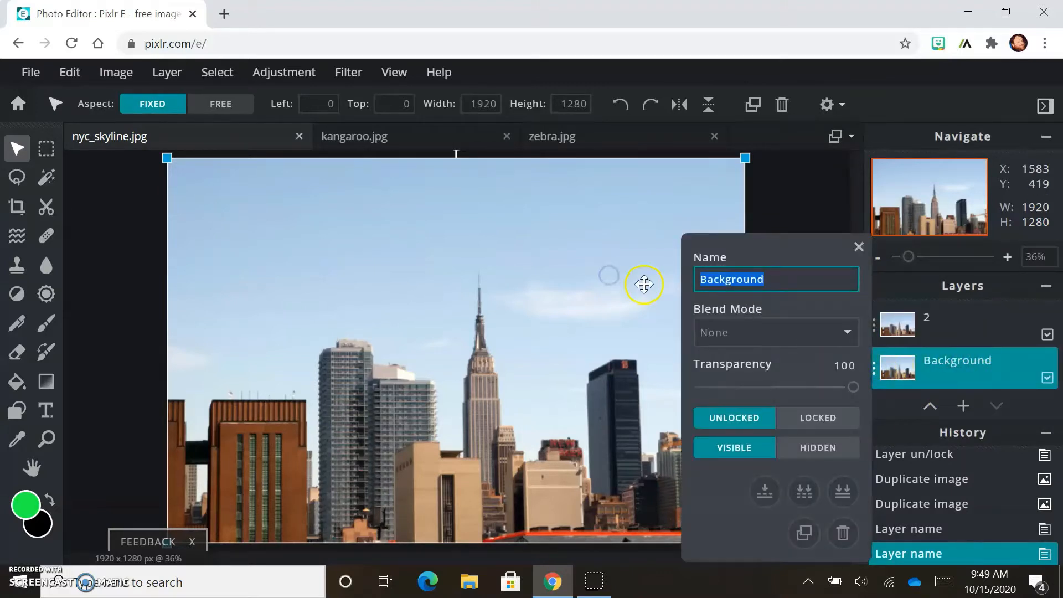
{"action": "type", "text": "1"}
{"action": "left_click", "coordinate": [946, 363]}
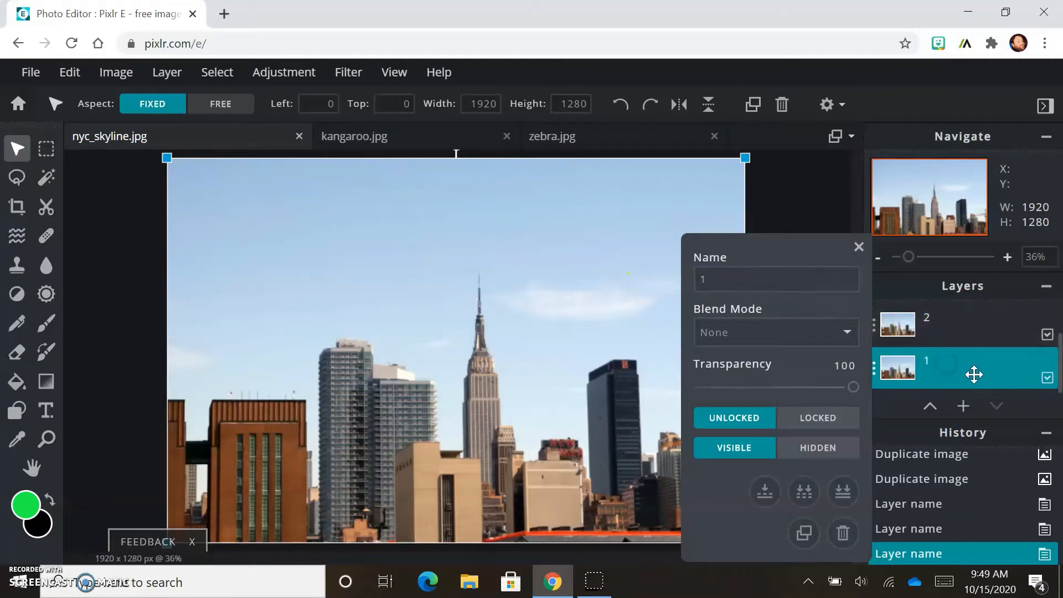
Step: Try the Color-burn blend mode on layer 2 and undo it
{"action": "left_click", "coordinate": [977, 330]}
{"action": "scroll", "coordinate": [978, 370], "scroll_direction": "up", "scroll_amount": 1}
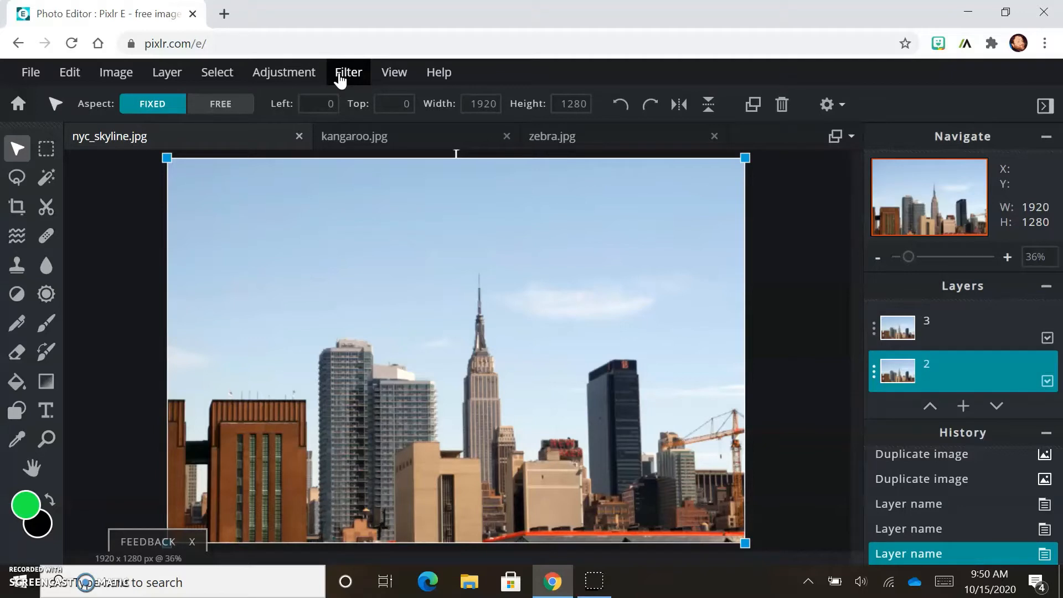
{"action": "left_click", "coordinate": [900, 367]}
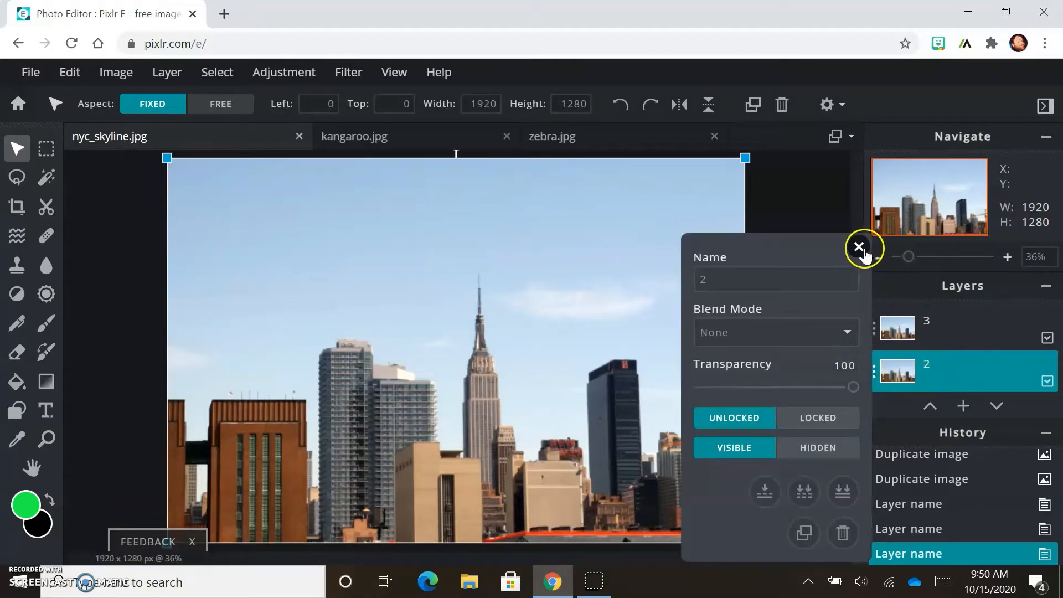
{"action": "left_click", "coordinate": [848, 333]}
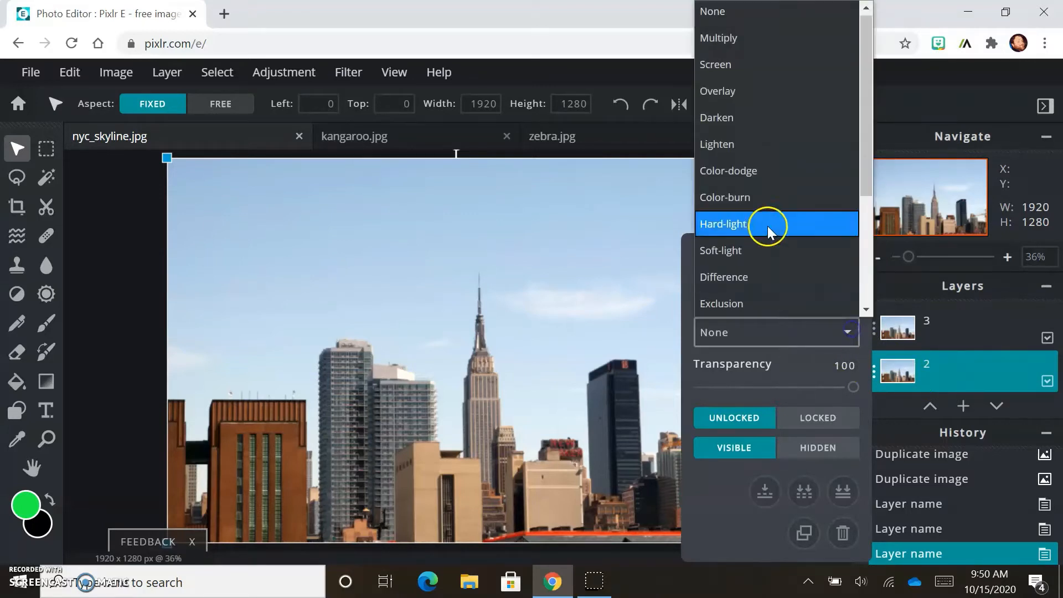
{"action": "left_click", "coordinate": [771, 201]}
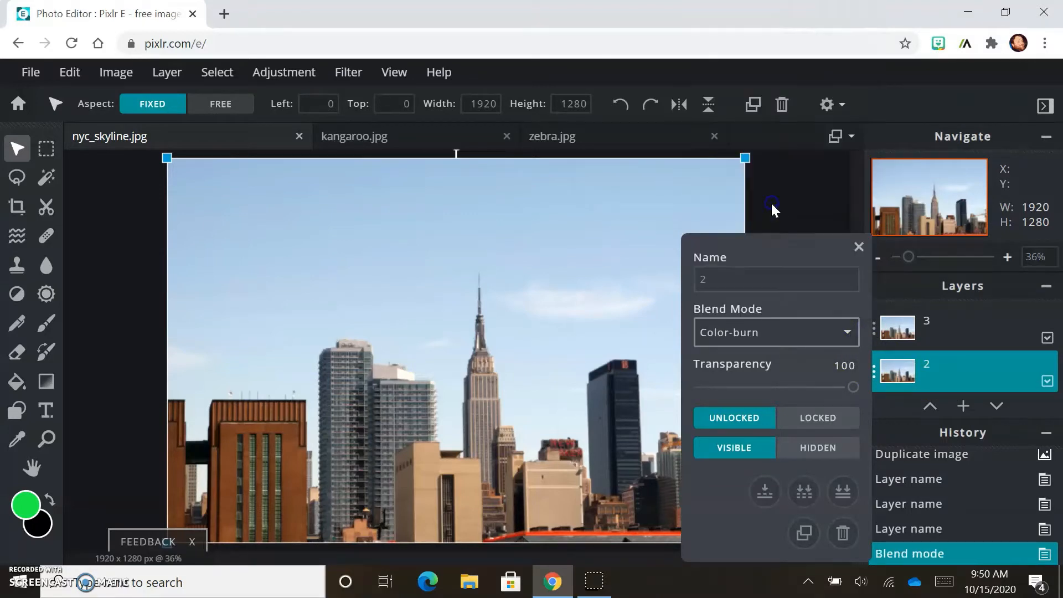
{"action": "left_click", "coordinate": [848, 334]}
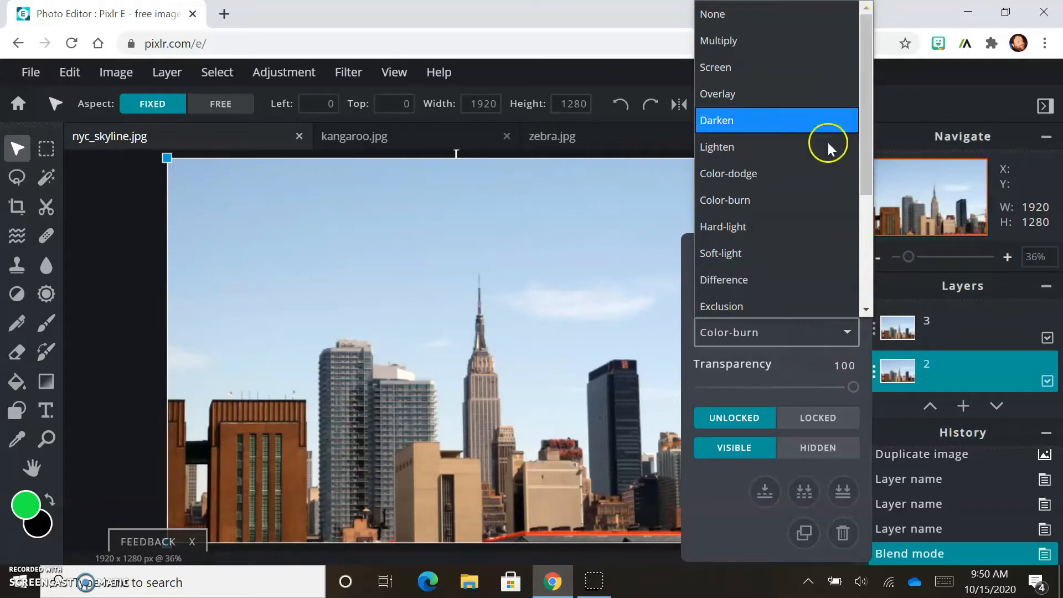
{"action": "left_click", "coordinate": [957, 364]}
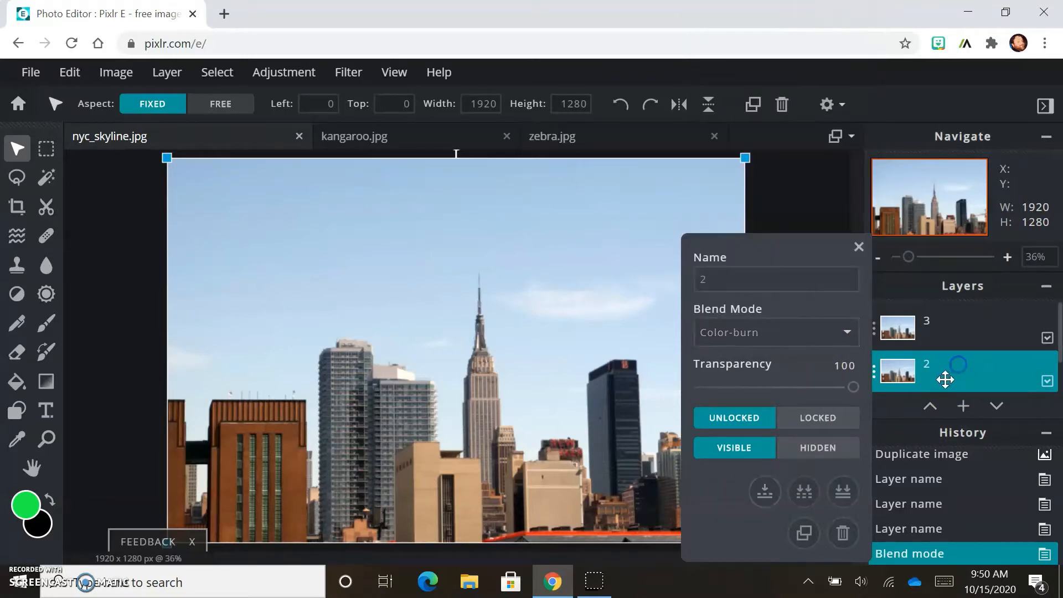
{"action": "key", "text": "ctrl+z"}
Step: Set layer 3's blend mode to Color-dodge, then to Darken
{"action": "left_click", "coordinate": [963, 327]}
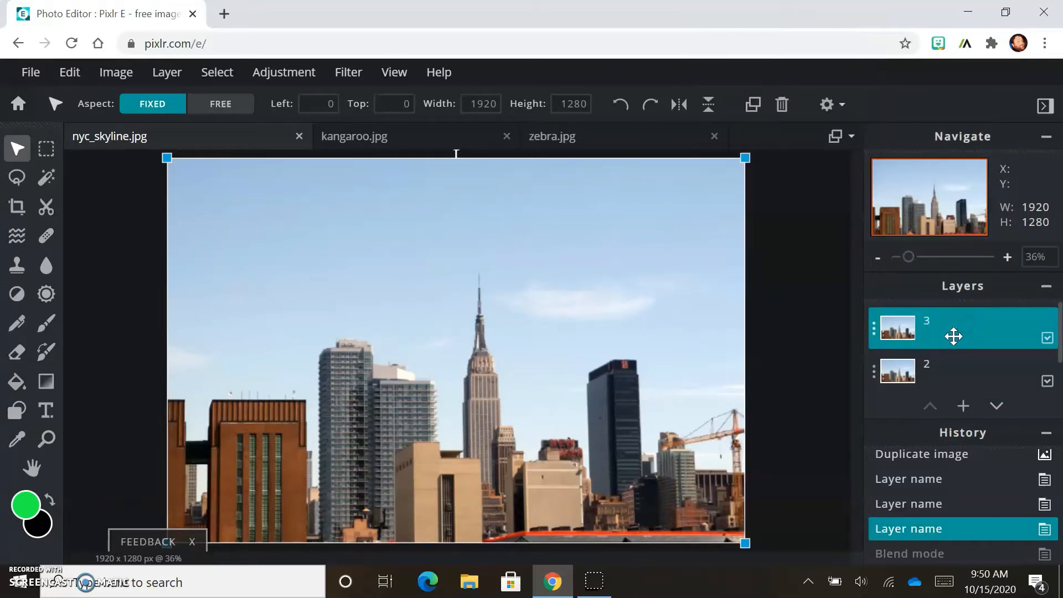
{"action": "left_click", "coordinate": [953, 336]}
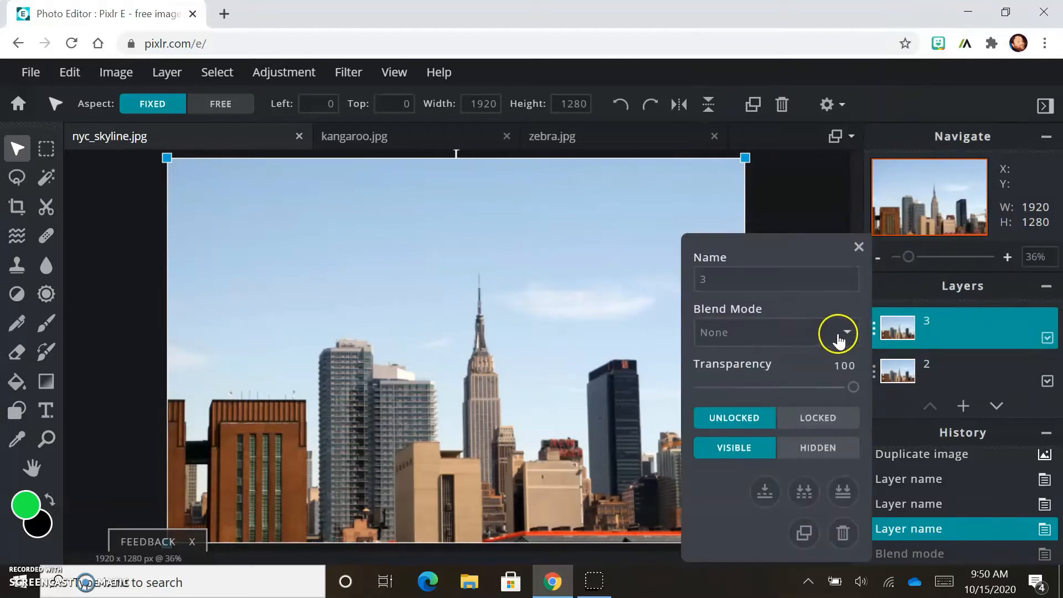
{"action": "left_click", "coordinate": [844, 333]}
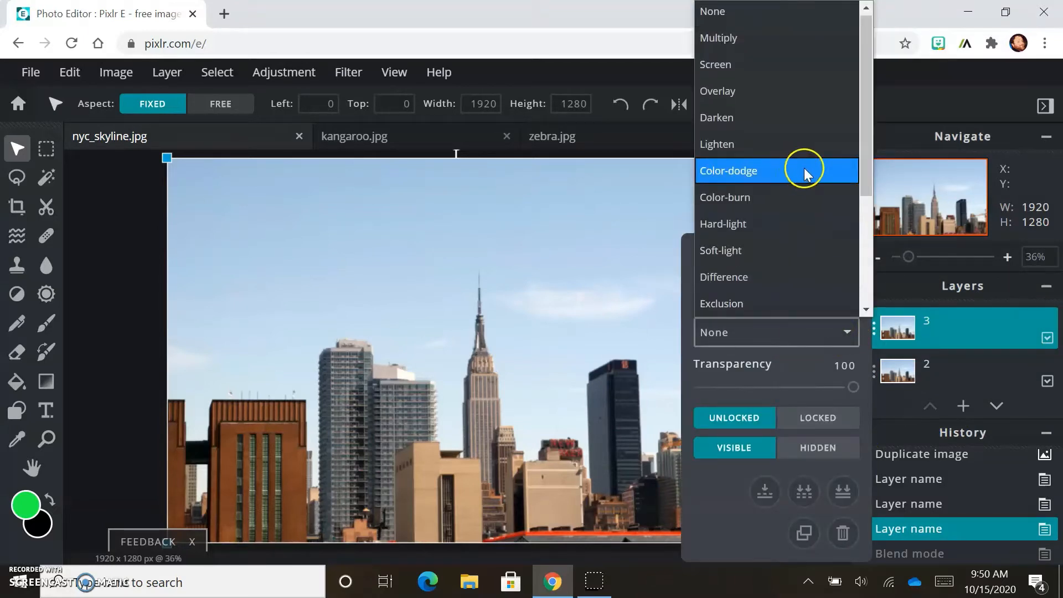
{"action": "left_click", "coordinate": [770, 169]}
{"action": "left_click", "coordinate": [843, 332]}
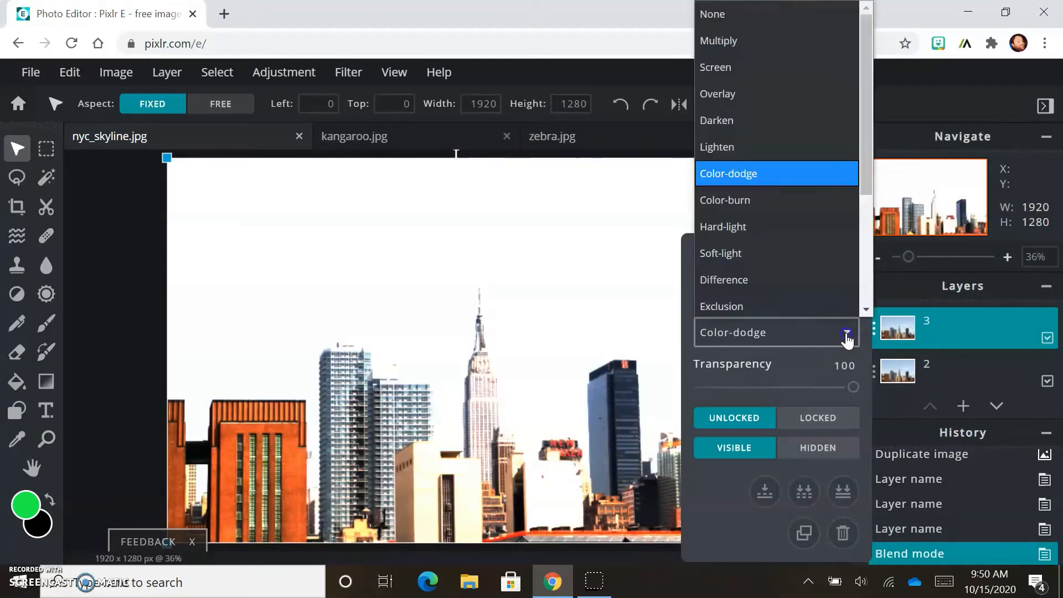
{"action": "left_click", "coordinate": [759, 111]}
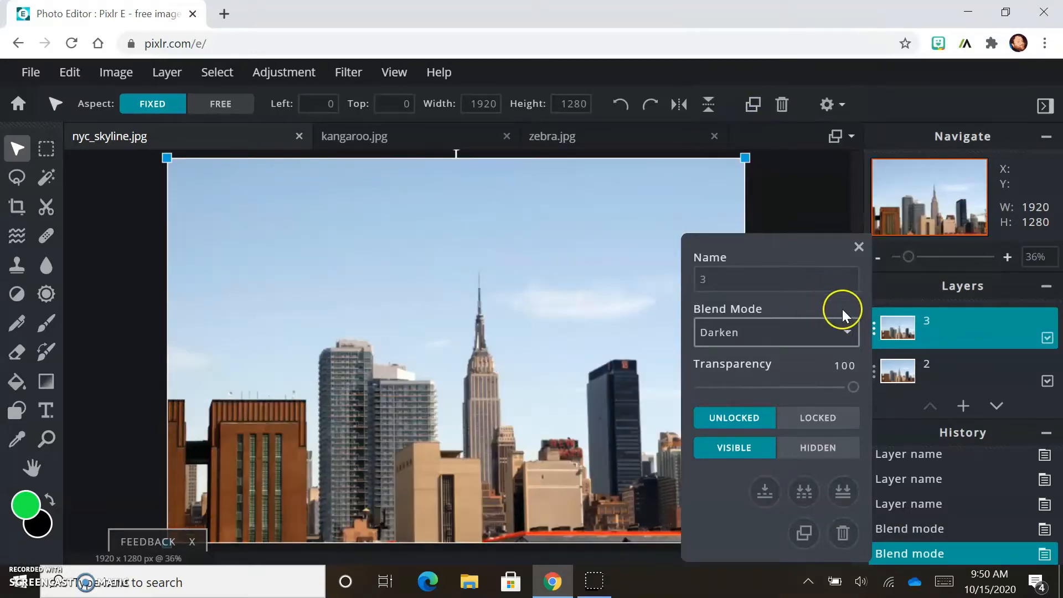
Step: Switch layer 3's blend mode to Screen, then to Exclusion
{"action": "left_click", "coordinate": [855, 340]}
{"action": "left_click", "coordinate": [748, 64]}
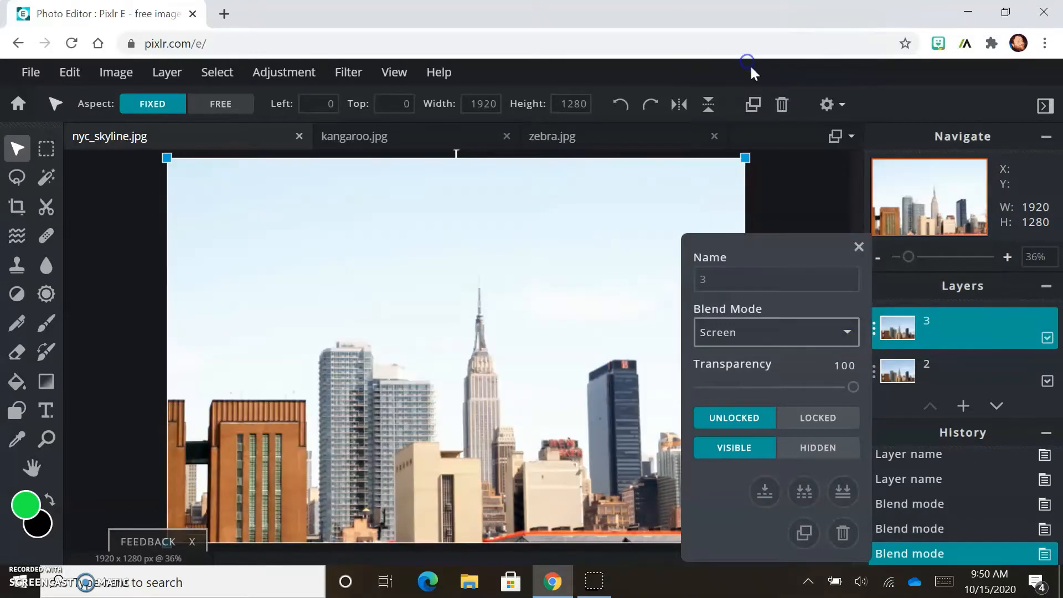
{"action": "left_click", "coordinate": [847, 332]}
{"action": "scroll", "coordinate": [787, 247], "scroll_direction": "down", "scroll_amount": 3}
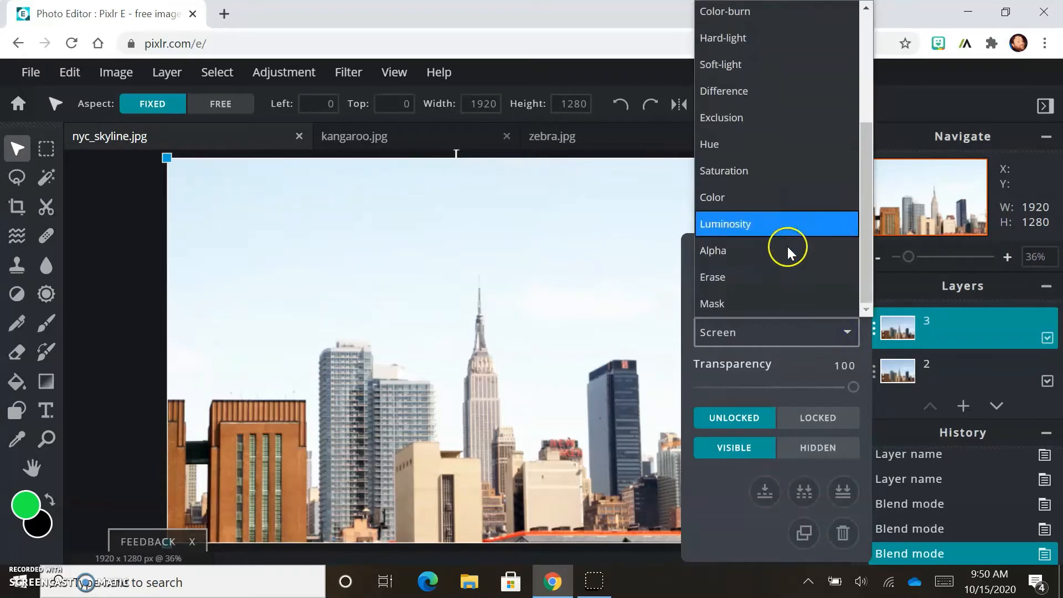
{"action": "left_click", "coordinate": [746, 118]}
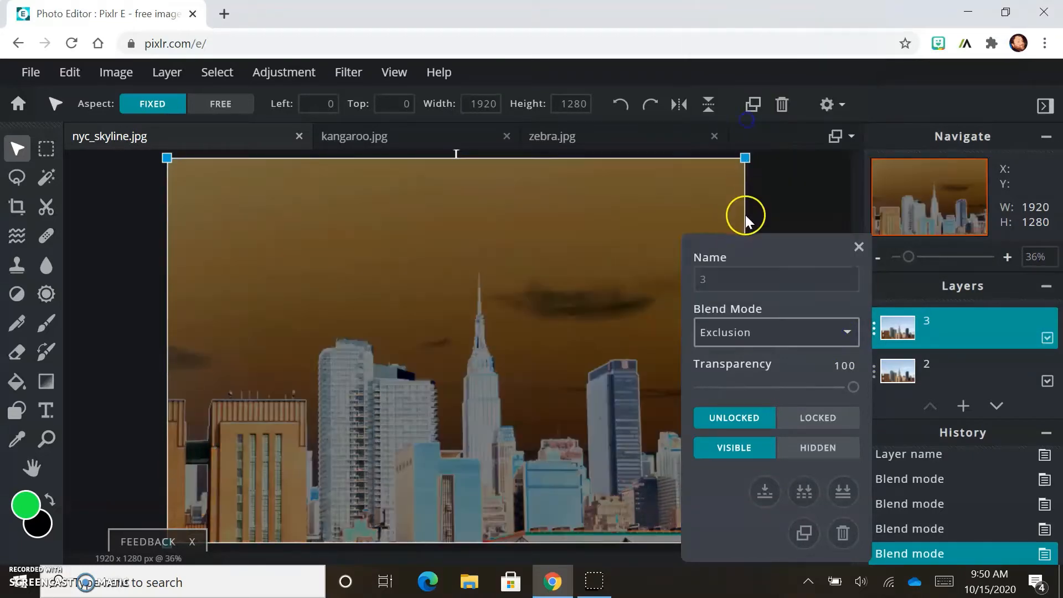
Step: Try the Lighten and Overlay blend modes on layer 3, returning it to None
{"action": "left_click", "coordinate": [848, 333]}
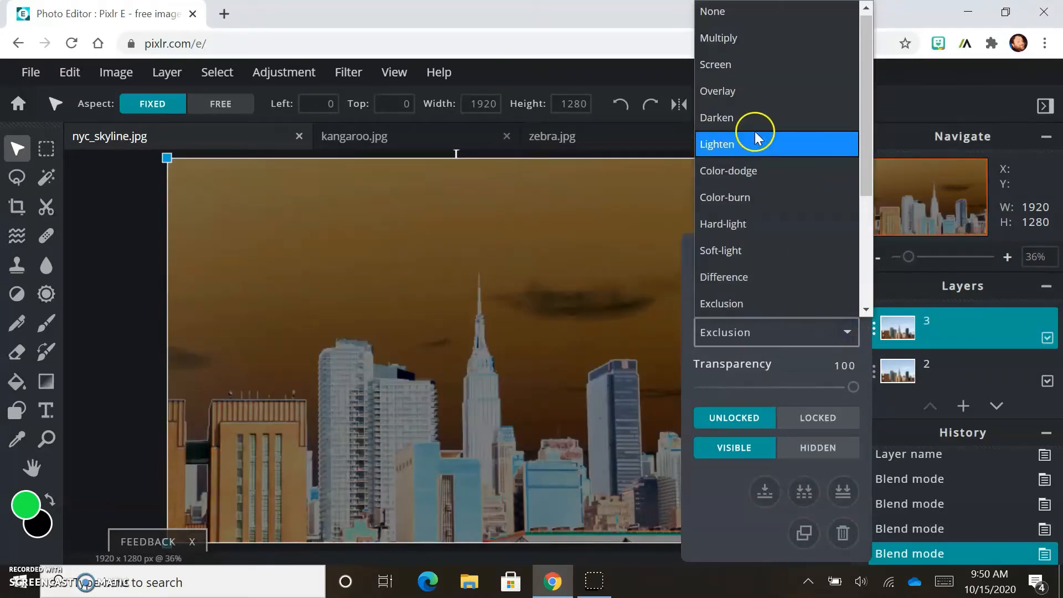
{"action": "left_click", "coordinate": [753, 142]}
{"action": "left_click", "coordinate": [847, 331]}
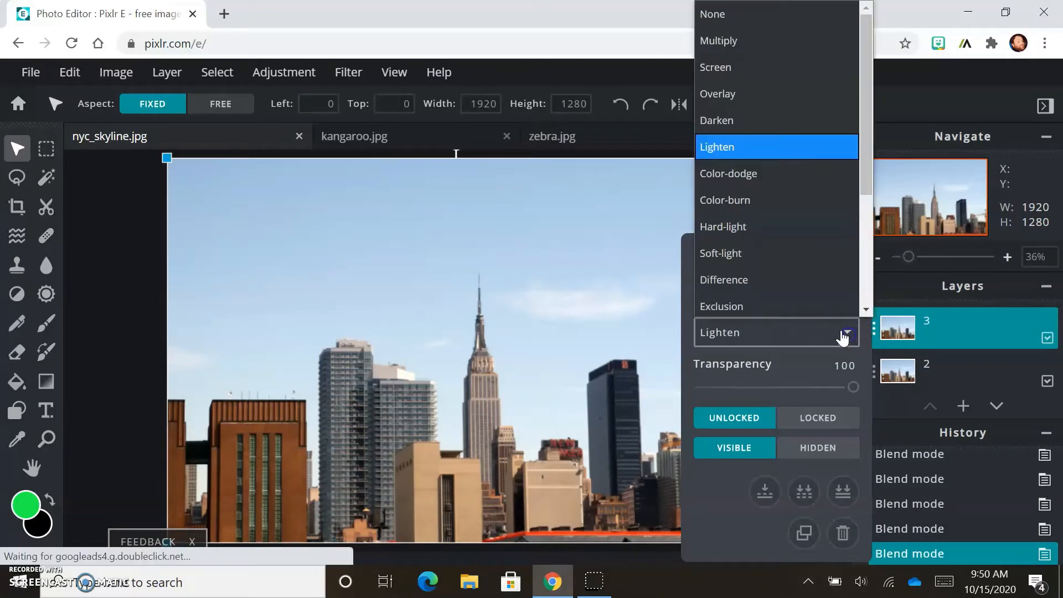
{"action": "left_click", "coordinate": [776, 91]}
{"action": "left_click", "coordinate": [826, 321]}
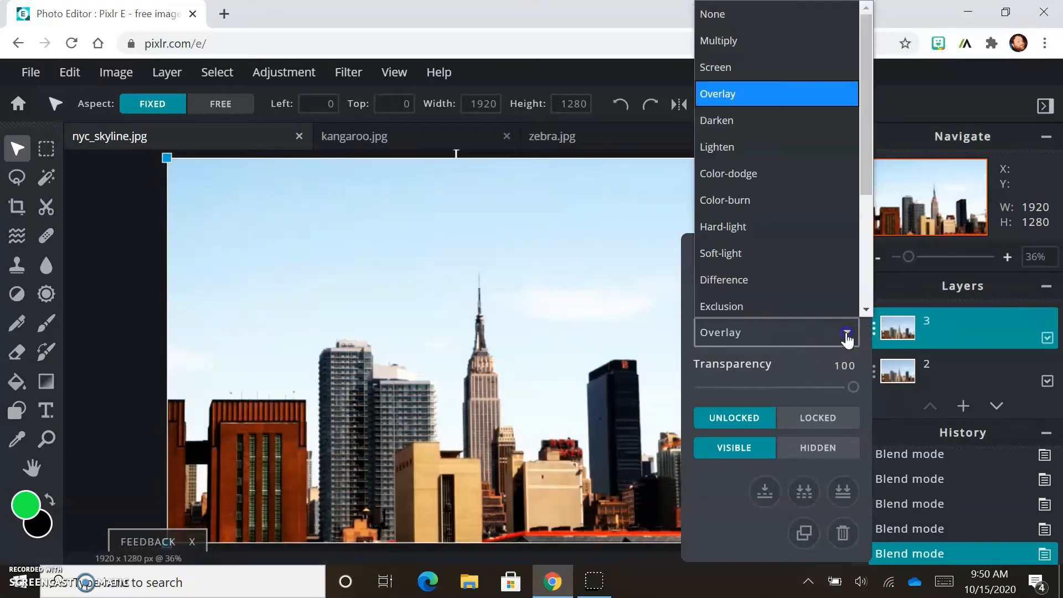
{"action": "left_click", "coordinate": [729, 19]}
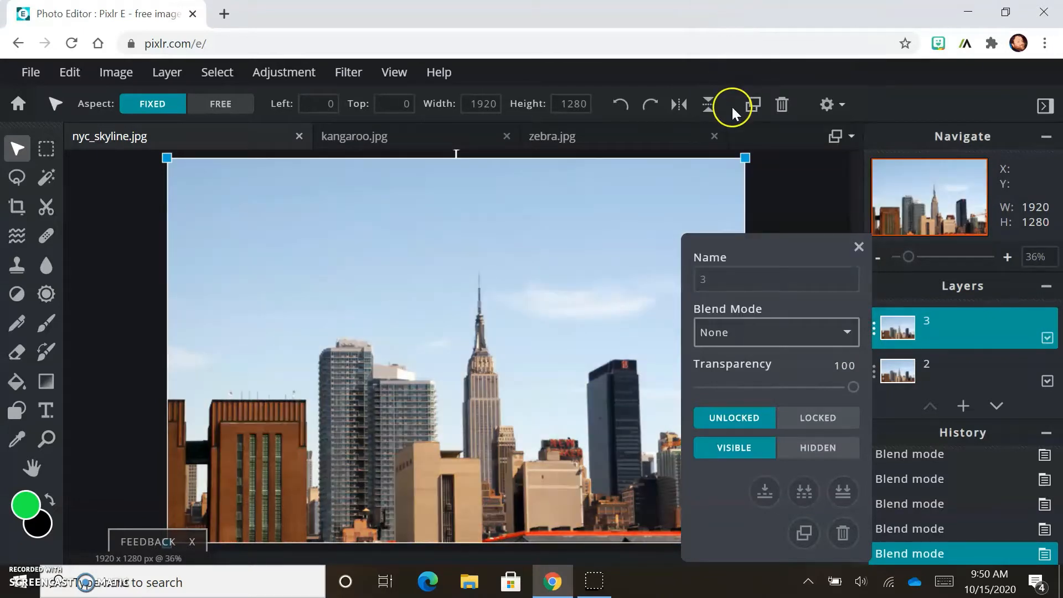
Step: Close the layer settings dialog and select layer 2
{"action": "left_click", "coordinate": [857, 247]}
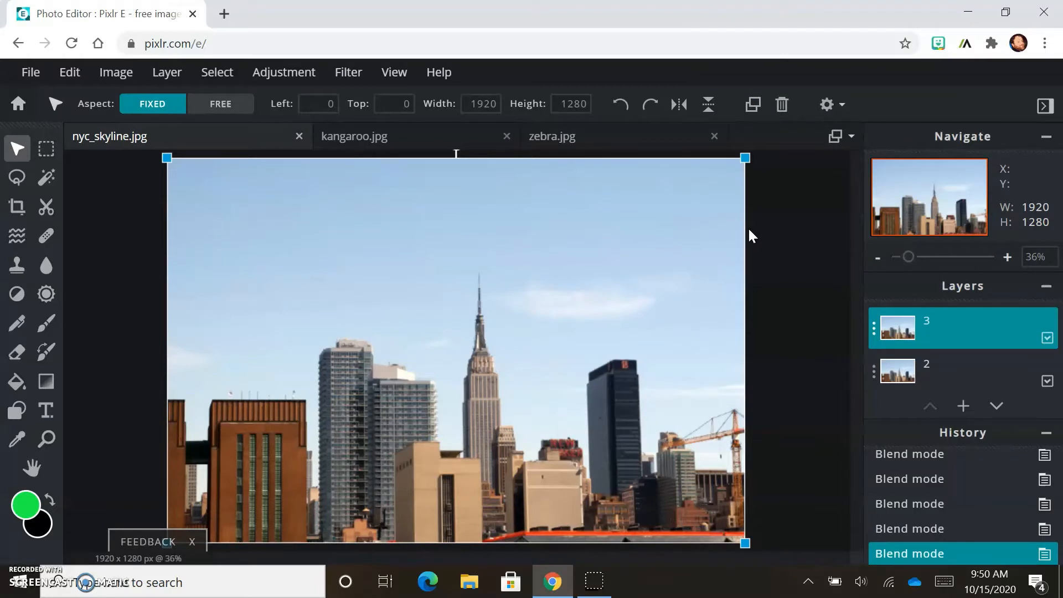
{"action": "scroll", "coordinate": [957, 360], "scroll_direction": "down", "scroll_amount": 1}
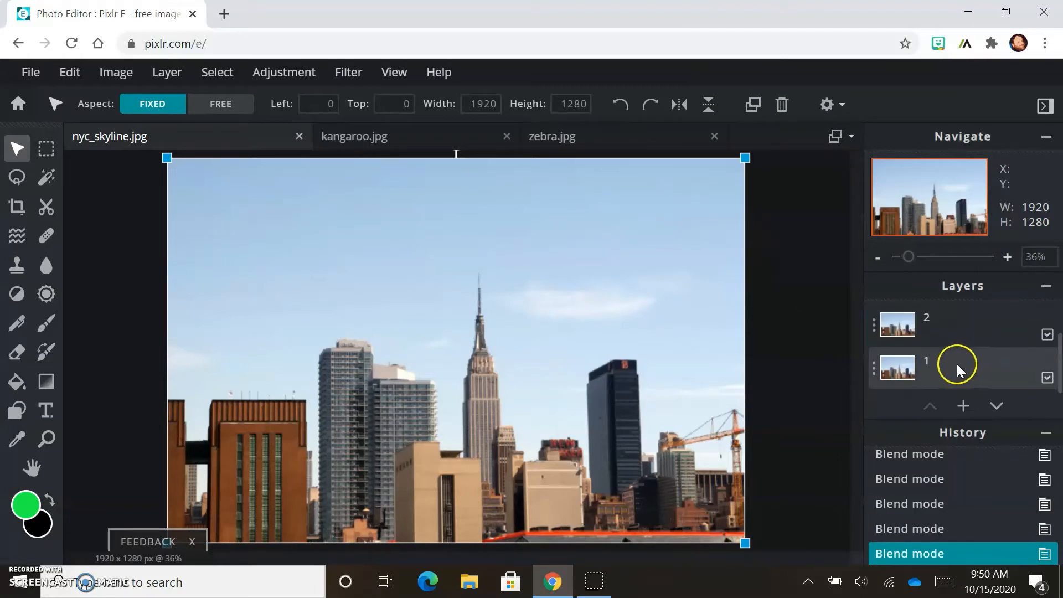
{"action": "left_click", "coordinate": [964, 332]}
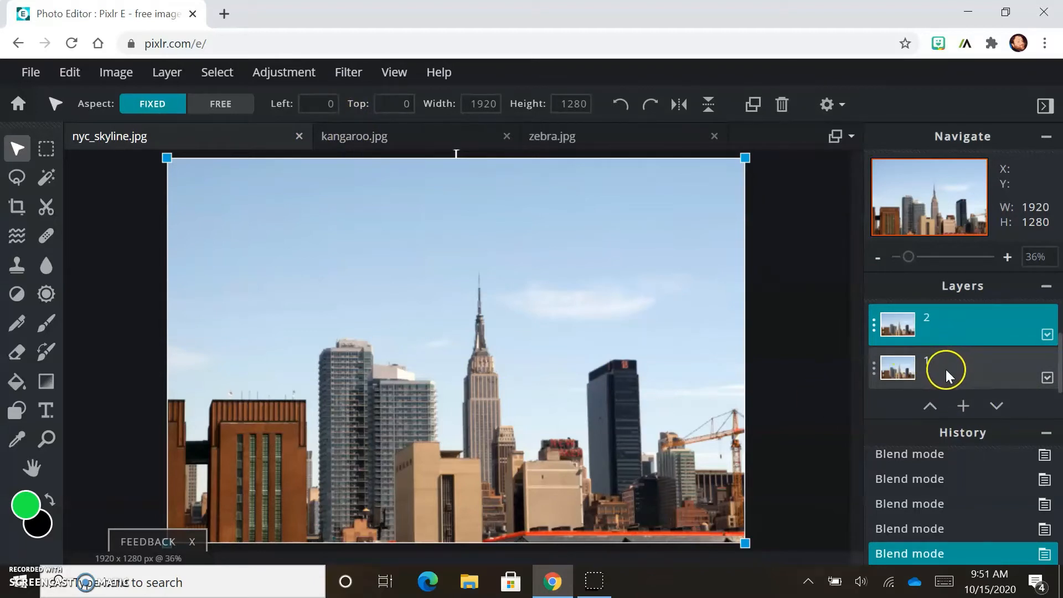
Step: Apply a Vibrance adjustment with amount 59 to layer 2
{"action": "left_click", "coordinate": [296, 78]}
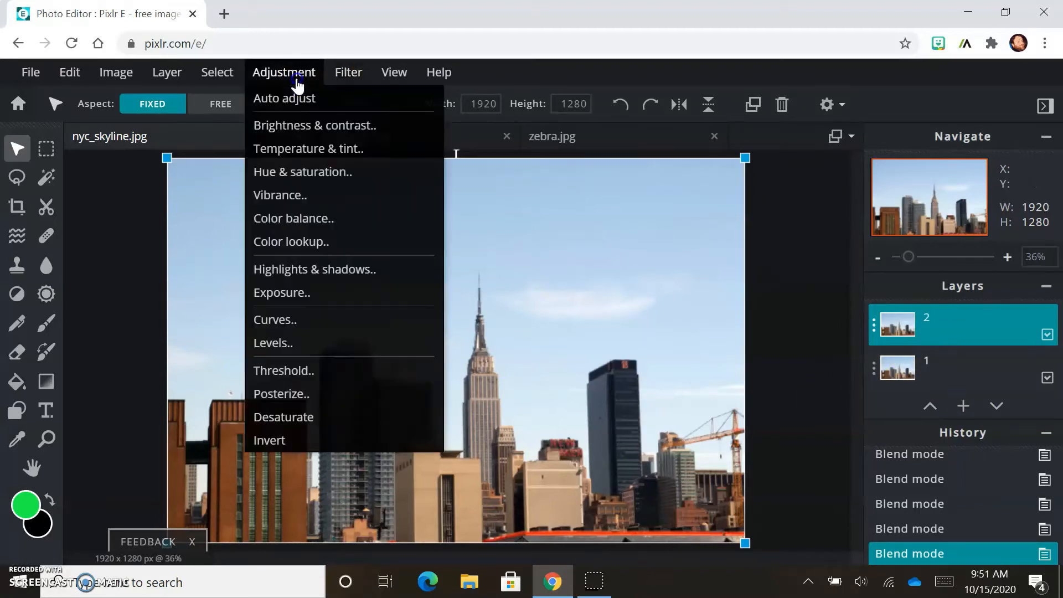
{"action": "left_click", "coordinate": [301, 200]}
{"action": "left_click_drag", "start_coordinate": [529, 346], "coordinate": [602, 351]}
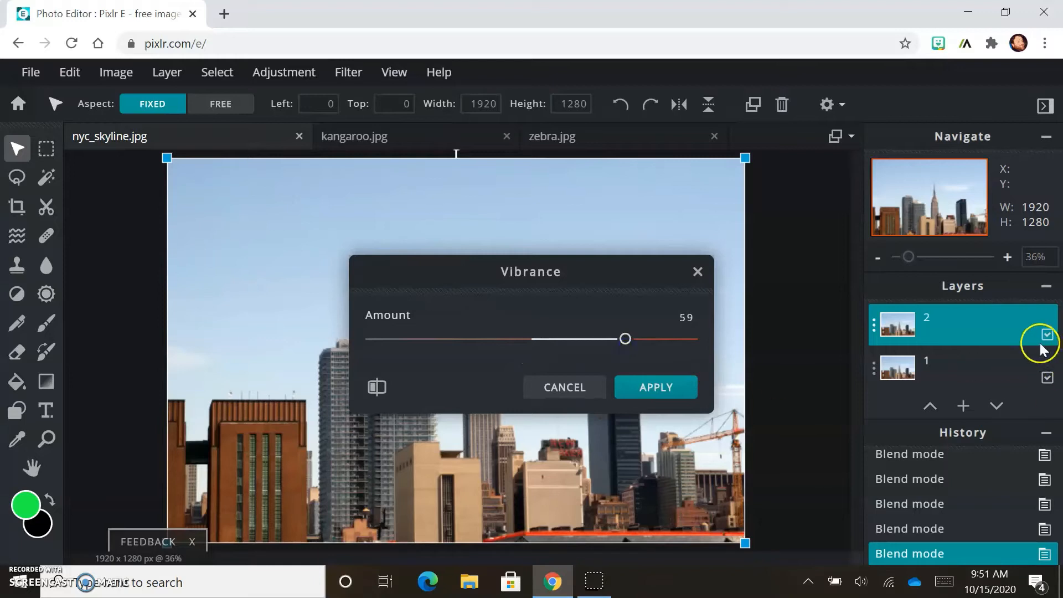
{"action": "left_click", "coordinate": [1046, 378]}
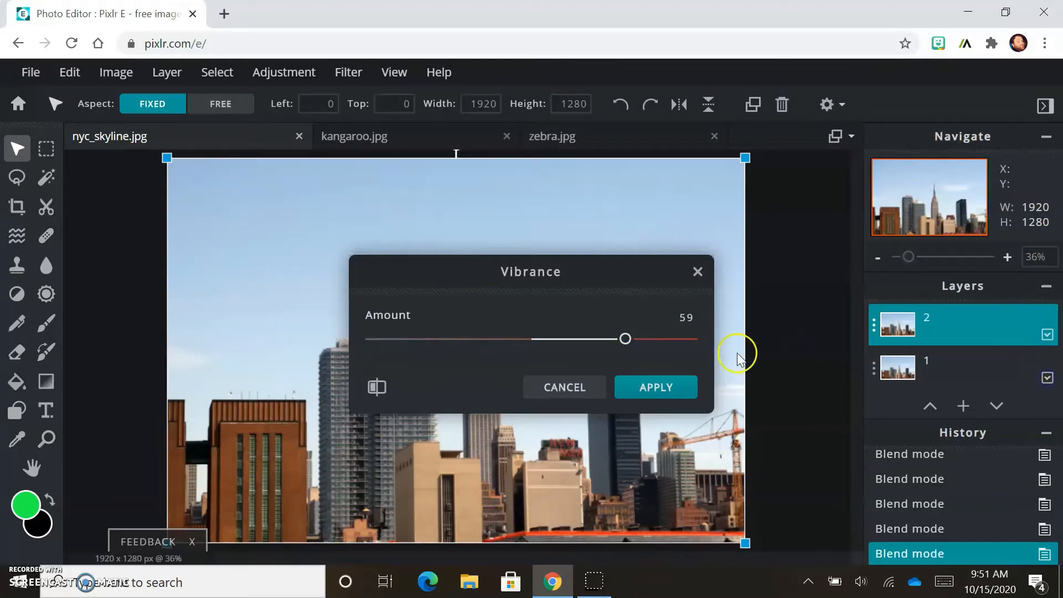
{"action": "left_click", "coordinate": [643, 387]}
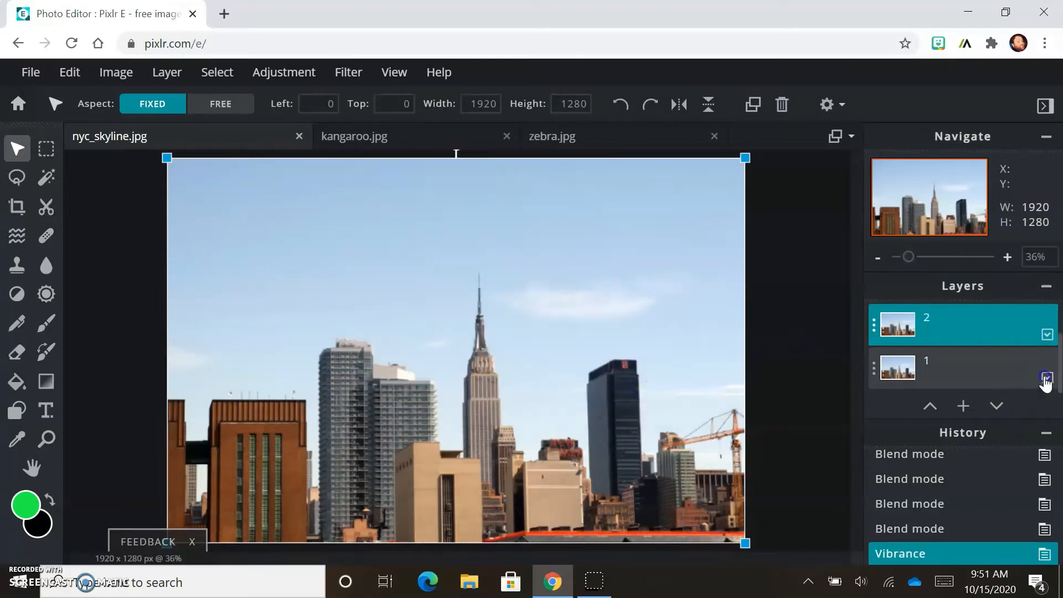
Step: Hide layer 3, then apply another Vibrance adjustment with amount 100 to layer 2
{"action": "left_click", "coordinate": [1045, 377]}
{"action": "left_click", "coordinate": [1045, 377]}
{"action": "left_click", "coordinate": [286, 81]}
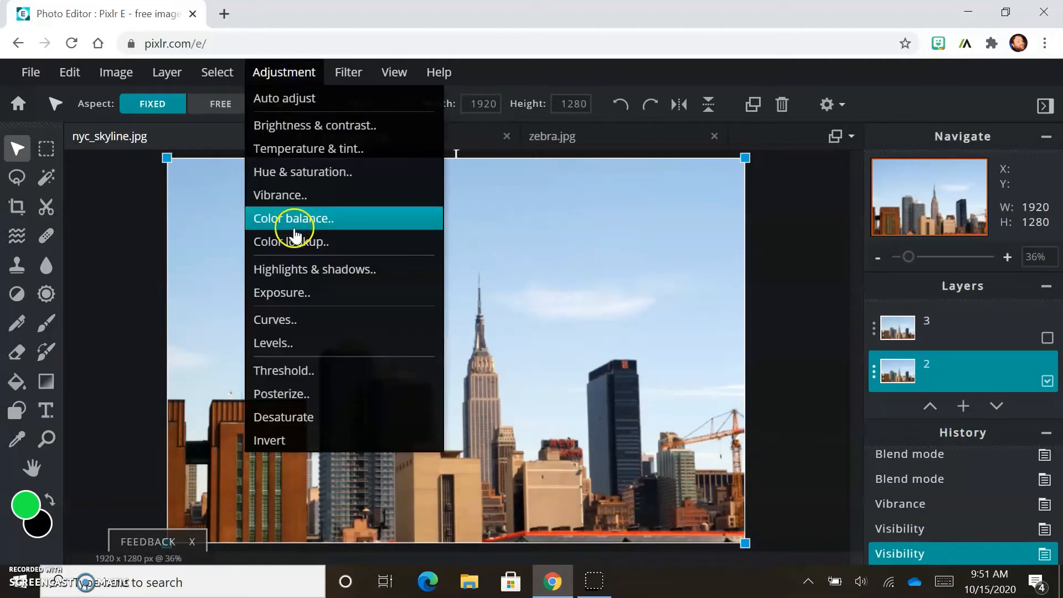
{"action": "left_click", "coordinate": [293, 200]}
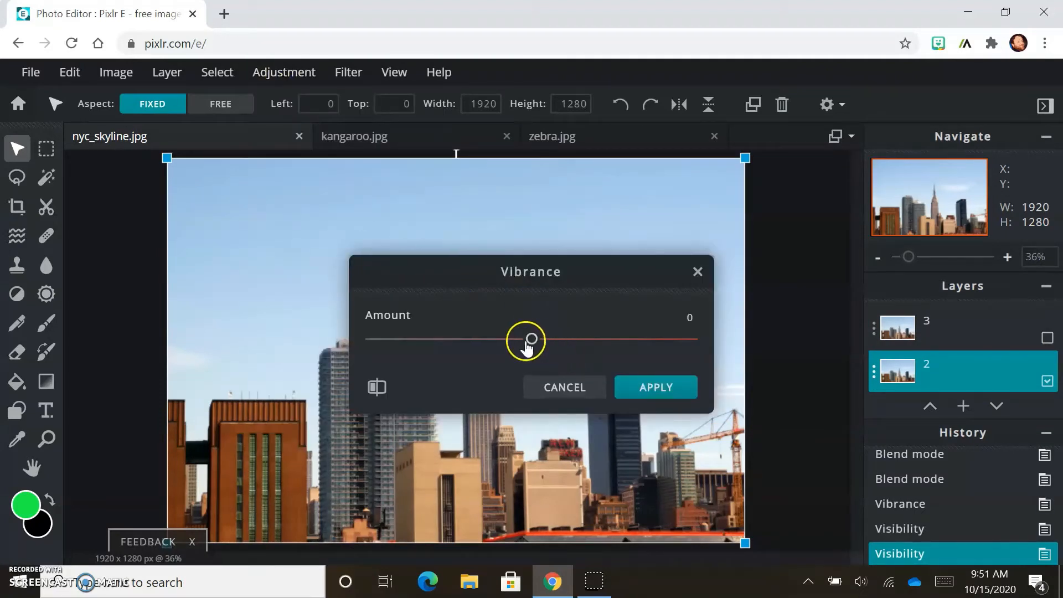
{"action": "left_click_drag", "start_coordinate": [525, 339], "coordinate": [705, 327]}
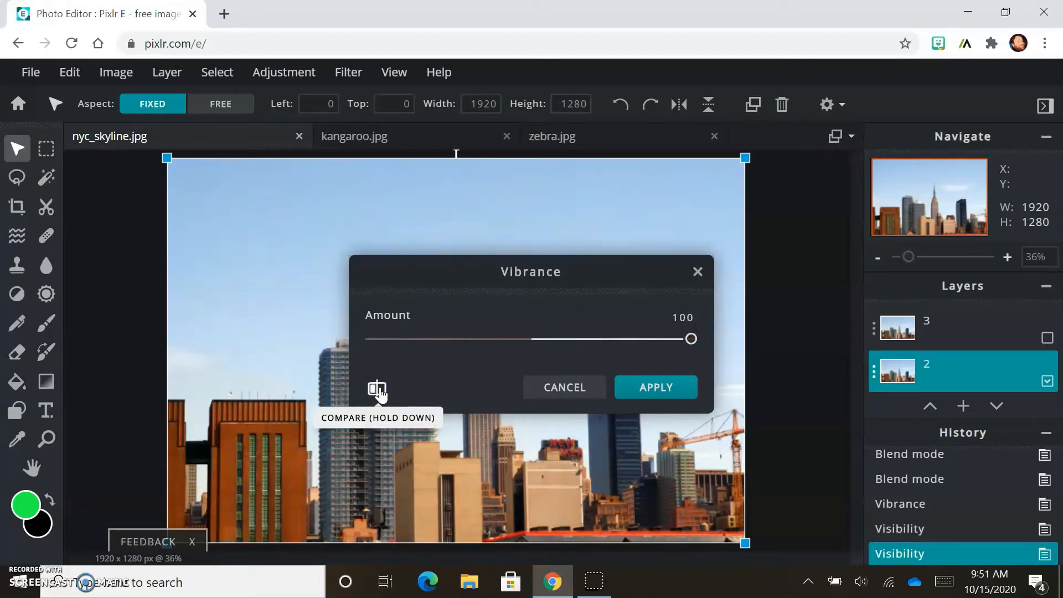
{"action": "left_click", "coordinate": [666, 397]}
Step: Apply Temperature & tint to layer 2 with temperature 45 and tint 7, comparing before applying
{"action": "left_click", "coordinate": [278, 74]}
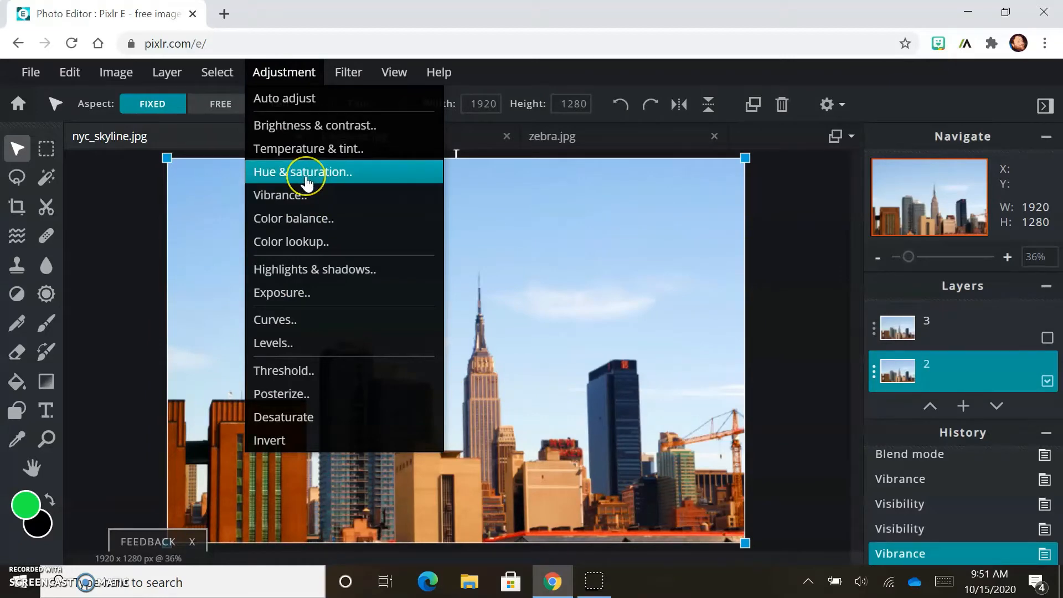
{"action": "left_click", "coordinate": [308, 149]}
{"action": "mouse_move", "coordinate": [532, 332]}
{"action": "left_mouse_down"}
{"action": "mouse_move", "coordinate": [655, 332]}
{"action": "mouse_move", "coordinate": [405, 332]}
{"action": "mouse_move", "coordinate": [672, 333]}
{"action": "mouse_move", "coordinate": [540, 342]}
{"action": "left_mouse_up"}
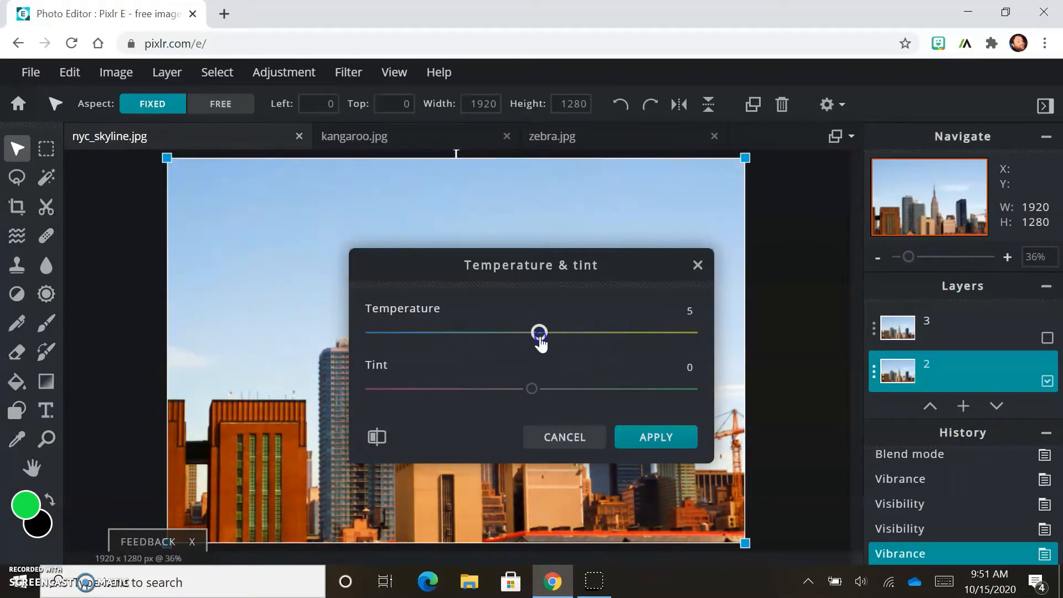
{"action": "mouse_move", "coordinate": [531, 393]}
{"action": "left_mouse_down"}
{"action": "mouse_move", "coordinate": [685, 389]}
{"action": "mouse_move", "coordinate": [482, 410]}
{"action": "mouse_move", "coordinate": [364, 397]}
{"action": "mouse_move", "coordinate": [679, 398]}
{"action": "mouse_move", "coordinate": [371, 397]}
{"action": "mouse_move", "coordinate": [543, 398]}
{"action": "left_mouse_up"}
{"action": "left_click_drag", "start_coordinate": [534, 332], "coordinate": [592, 346]}
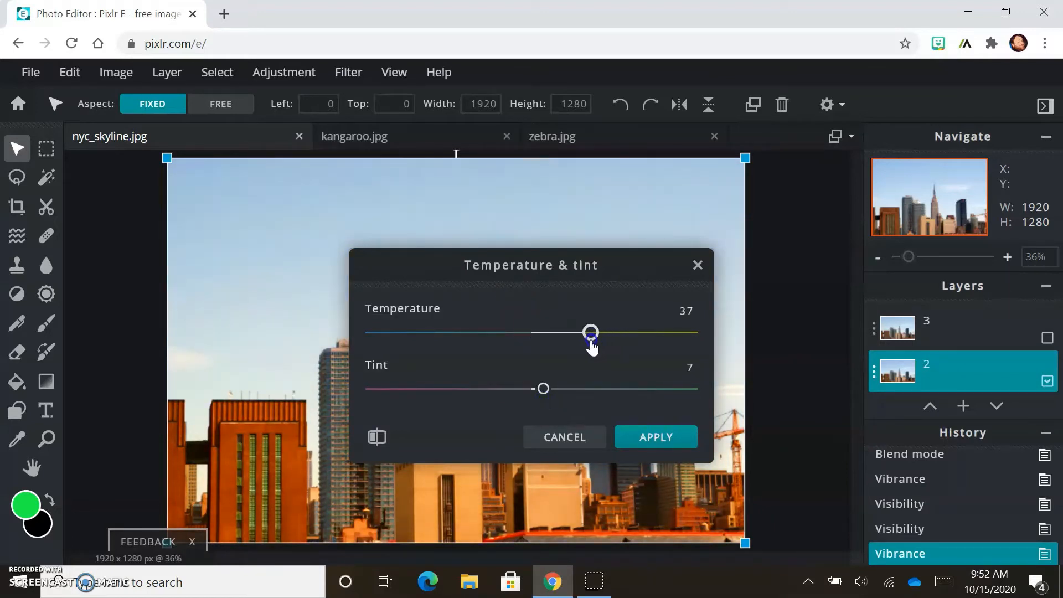
{"action": "left_click", "coordinate": [376, 439]}
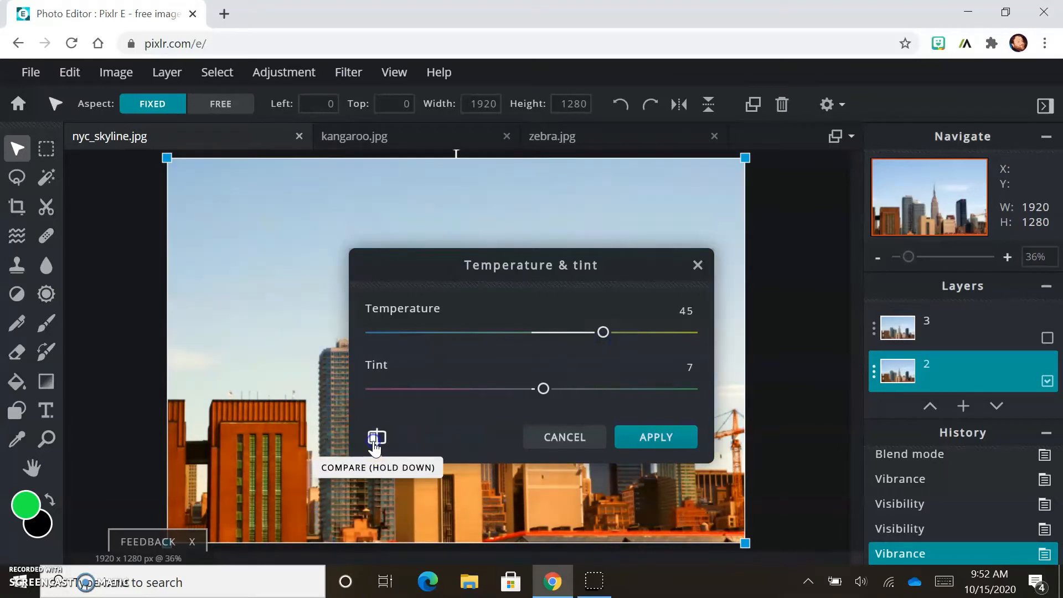
{"action": "left_click", "coordinate": [634, 445]}
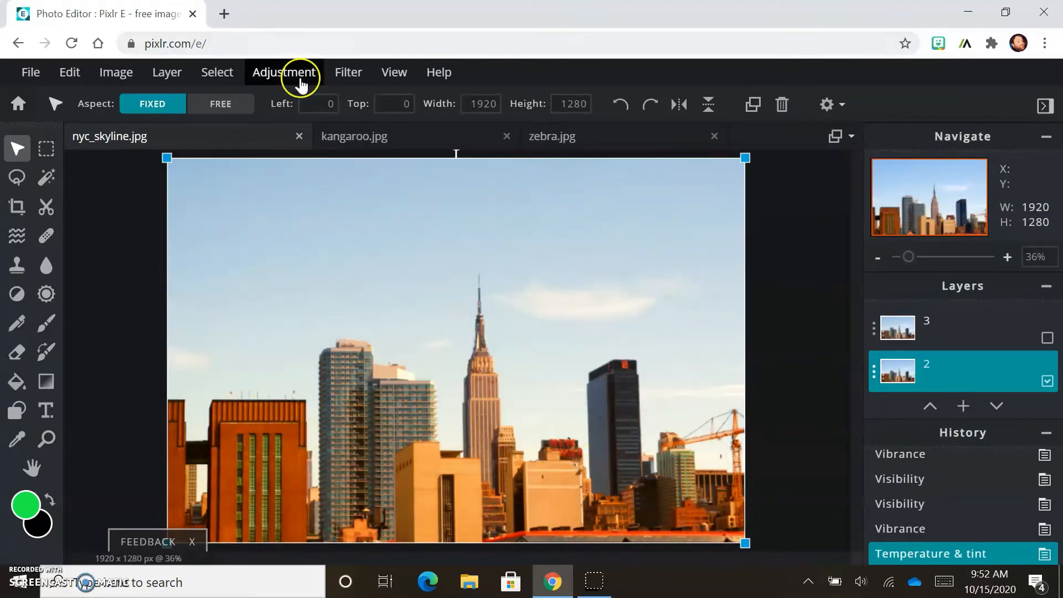
Step: Posterize layer 2 to 8 colors, comparing with the original before applying
{"action": "left_click", "coordinate": [283, 72]}
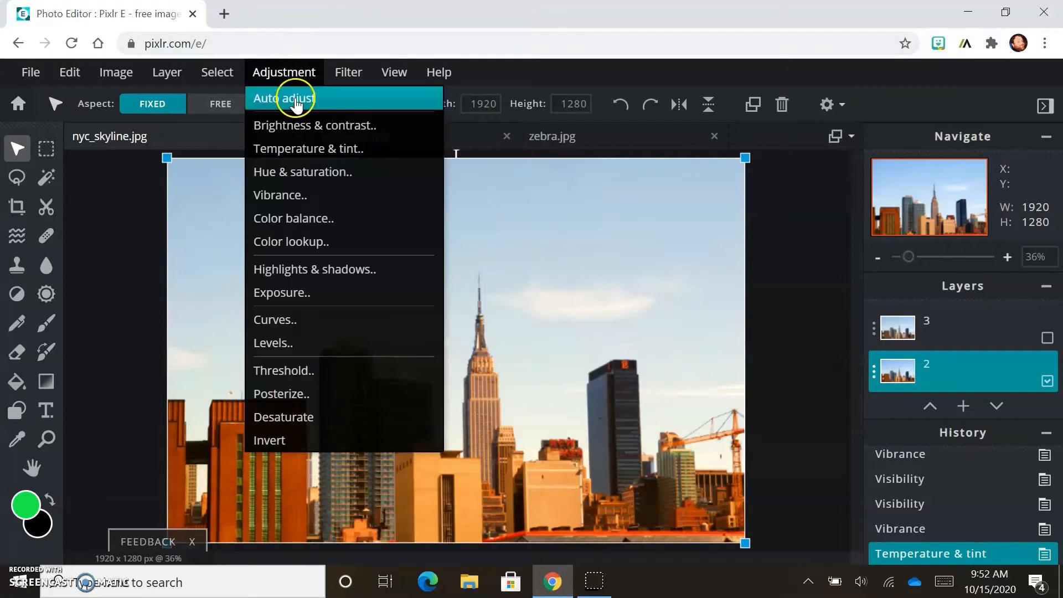
{"action": "left_click", "coordinate": [275, 394]}
{"action": "left_click", "coordinate": [590, 339]}
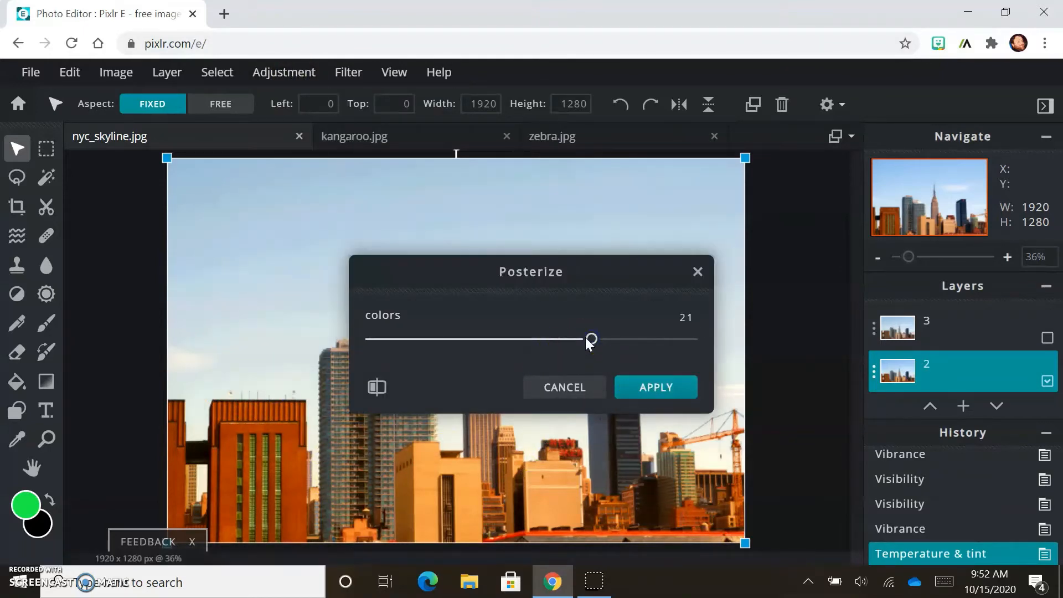
{"action": "left_click_drag", "start_coordinate": [689, 345], "coordinate": [375, 355]}
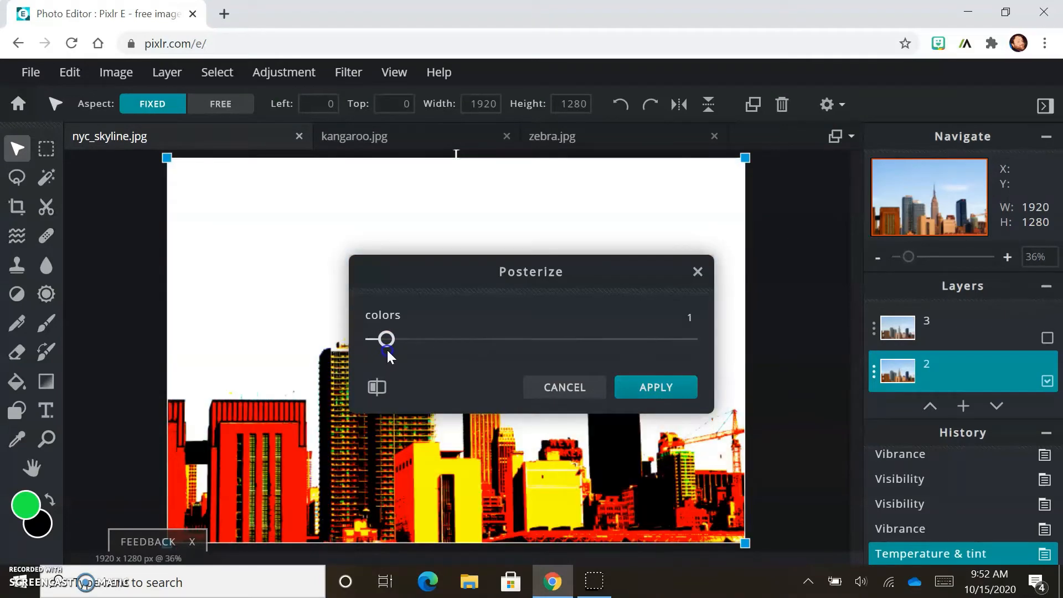
{"action": "left_click_drag", "start_coordinate": [387, 350], "coordinate": [461, 349]}
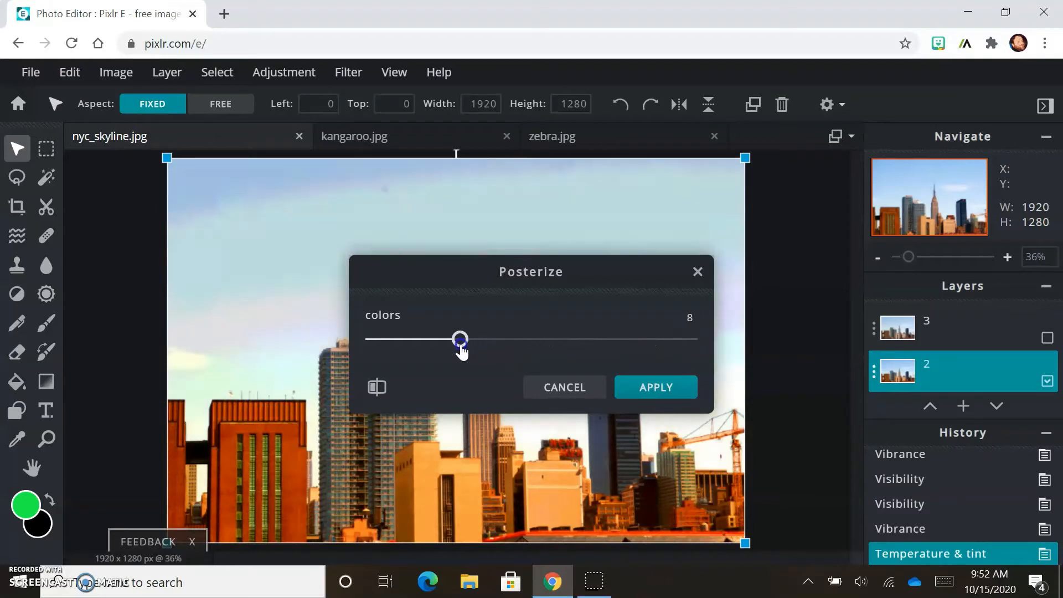
{"action": "left_click", "coordinate": [375, 387]}
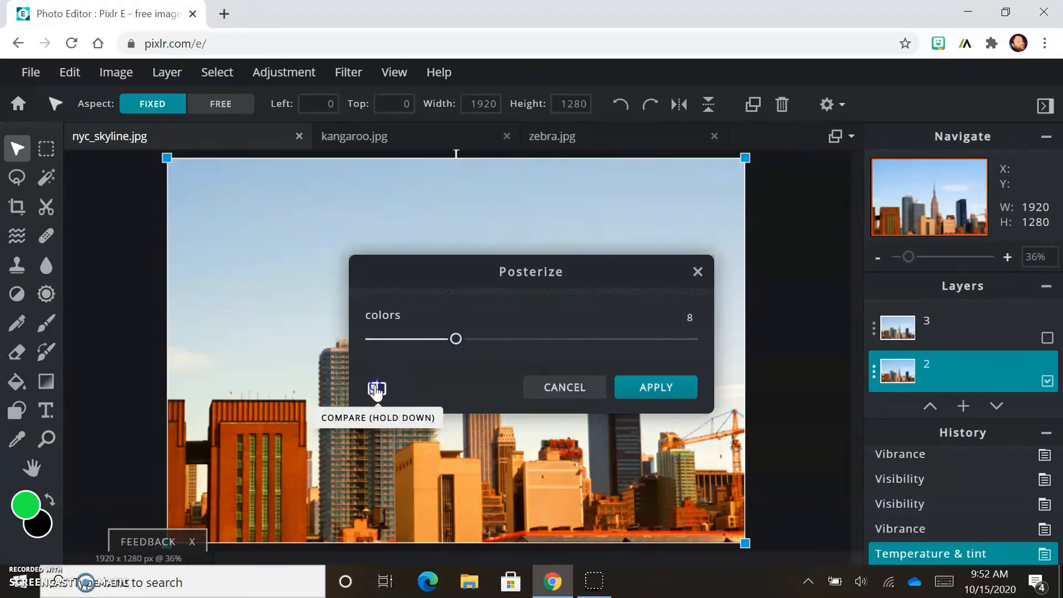
{"action": "left_click", "coordinate": [376, 387]}
{"action": "left_click", "coordinate": [375, 388]}
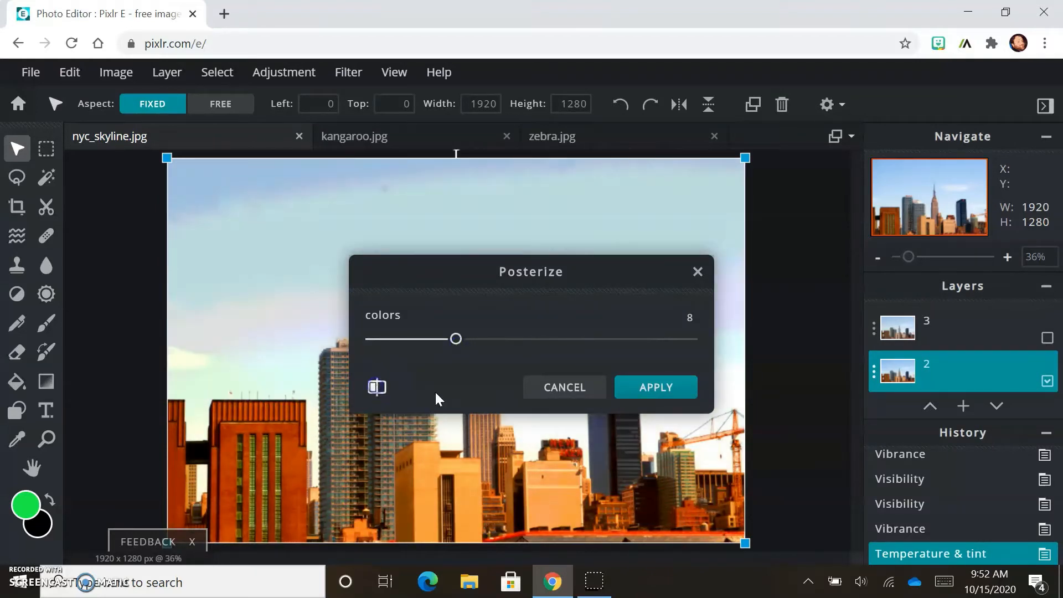
{"action": "left_click", "coordinate": [641, 386]}
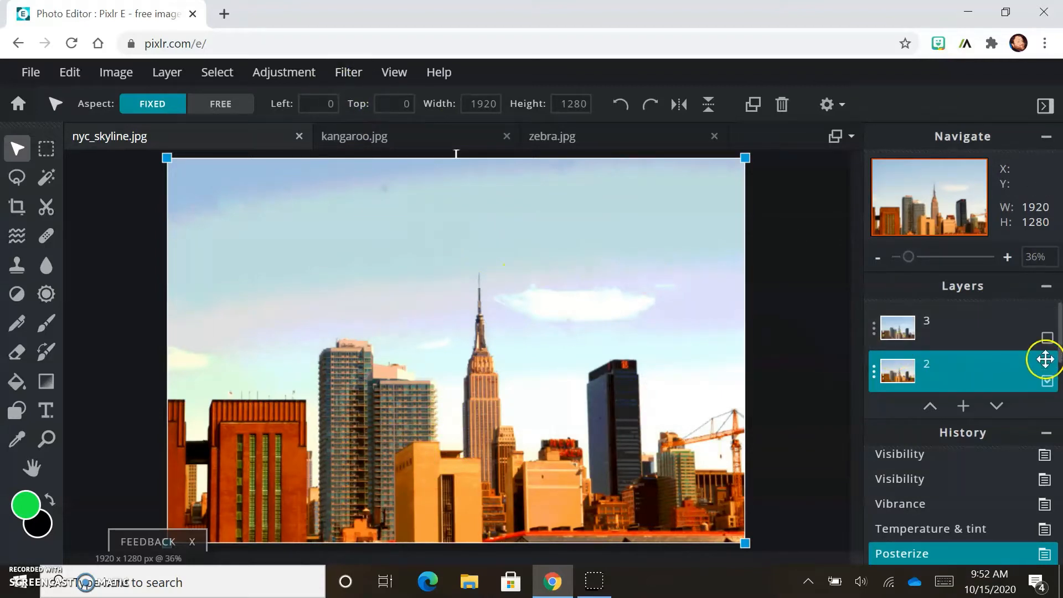
Step: Select layer 3, hide layer 2 and make layer 3 visible
{"action": "left_click", "coordinate": [997, 332]}
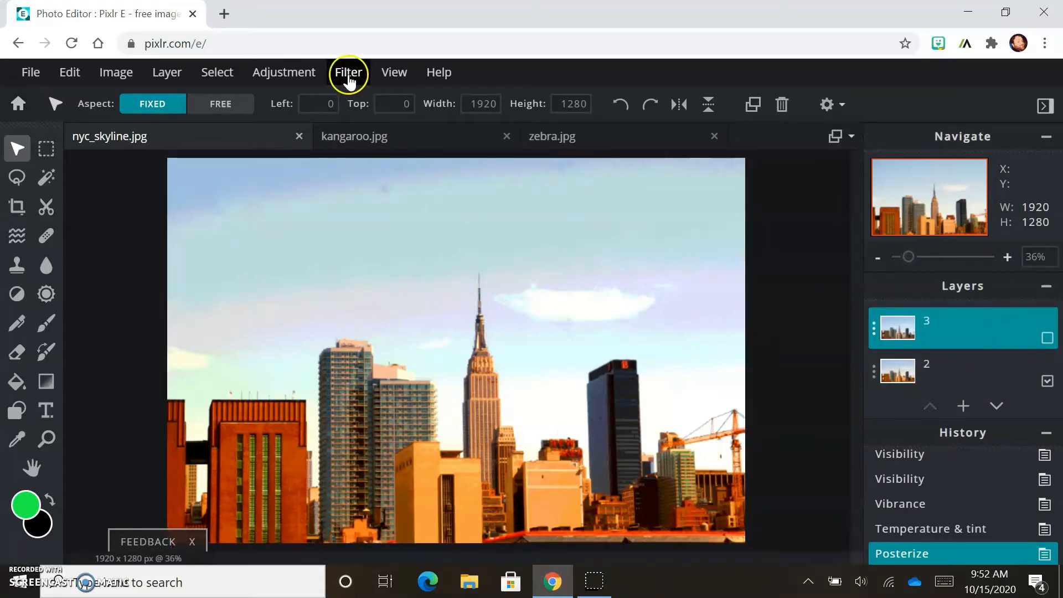
{"action": "left_click", "coordinate": [1048, 382]}
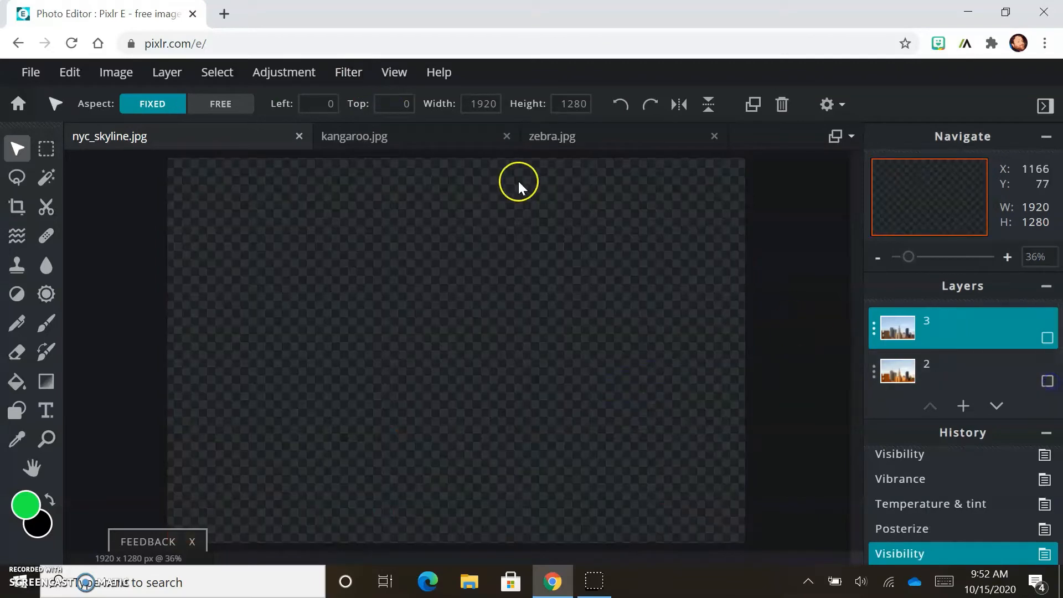
{"action": "left_click", "coordinate": [1045, 337]}
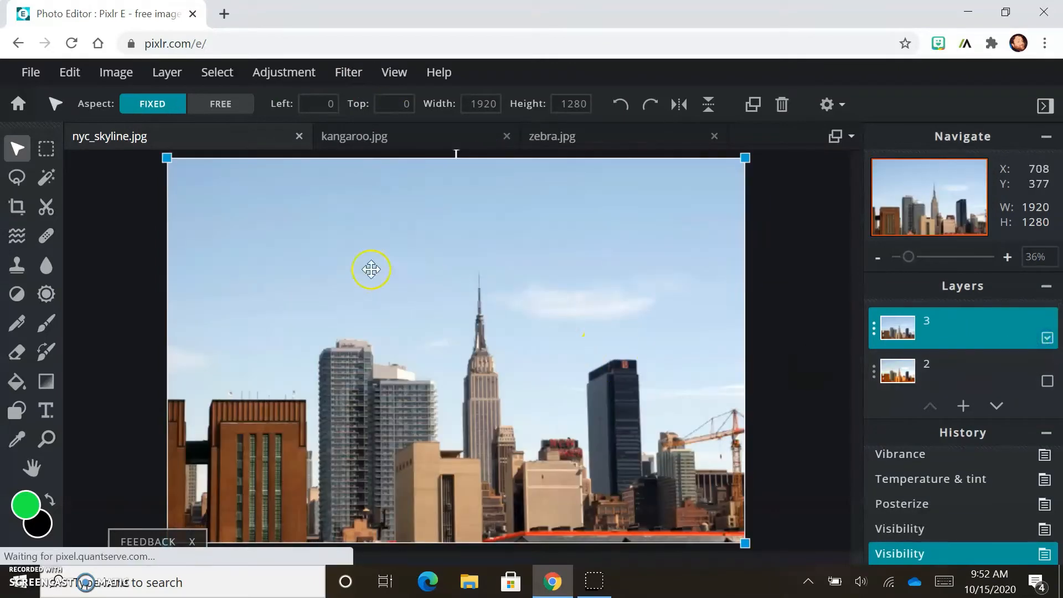
Step: Apply the Mosaic filter to layer 3
{"action": "left_click", "coordinate": [350, 76]}
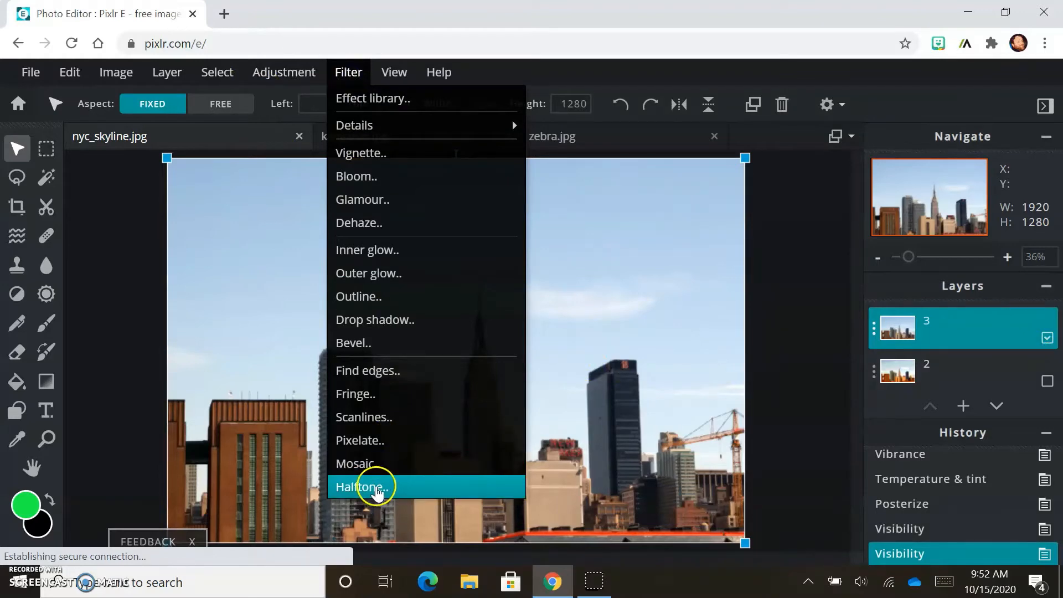
{"action": "left_click", "coordinate": [376, 468]}
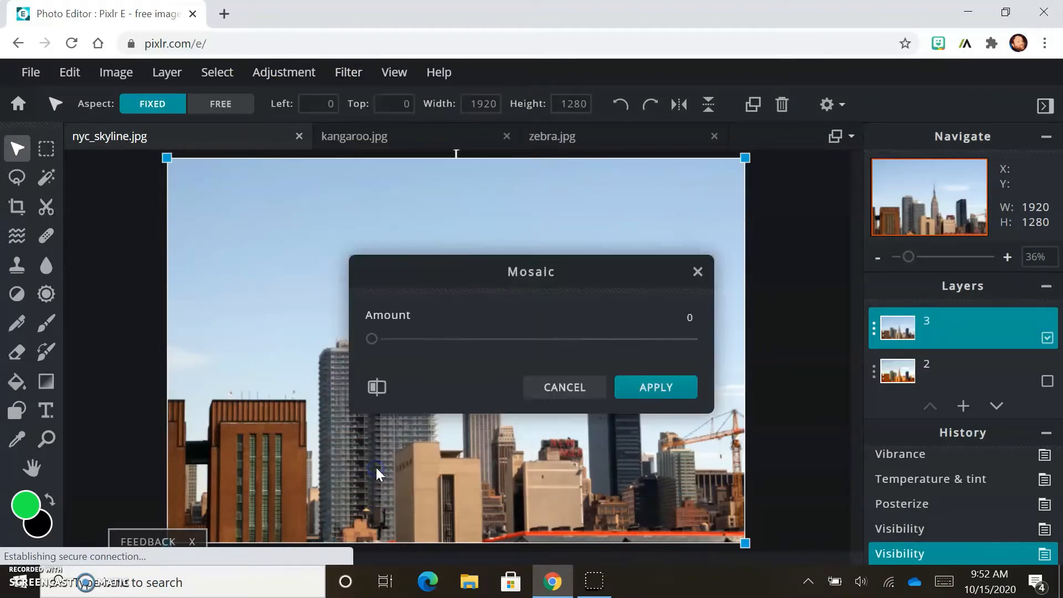
{"action": "left_click_drag", "start_coordinate": [377, 339], "coordinate": [556, 341]}
{"action": "left_click", "coordinate": [656, 387]}
Step: Apply the Pixelate filter to layer 3 with amount 20
{"action": "left_click", "coordinate": [348, 72]}
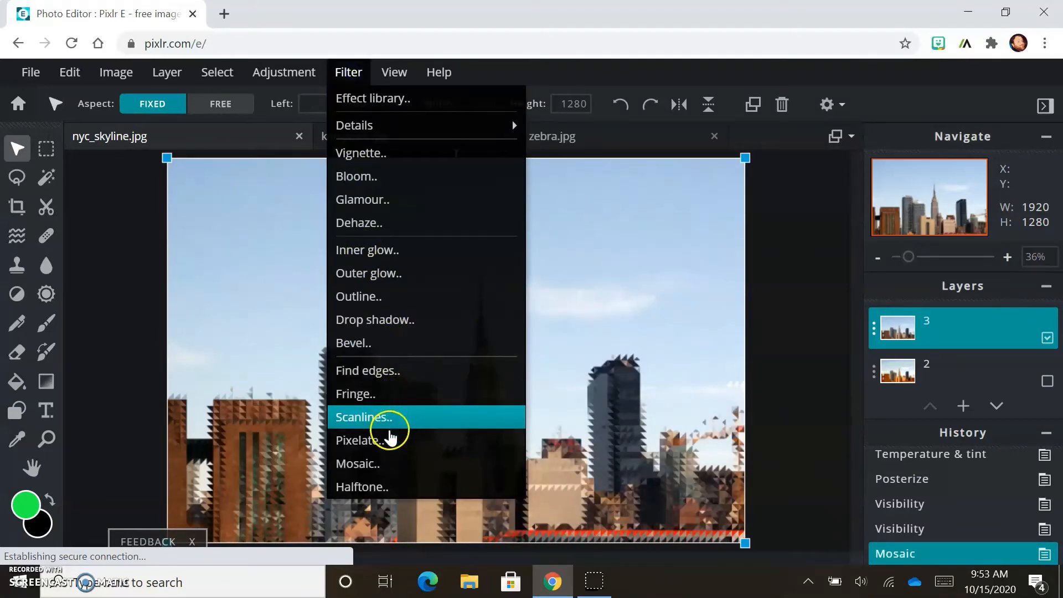
{"action": "left_click", "coordinate": [388, 443]}
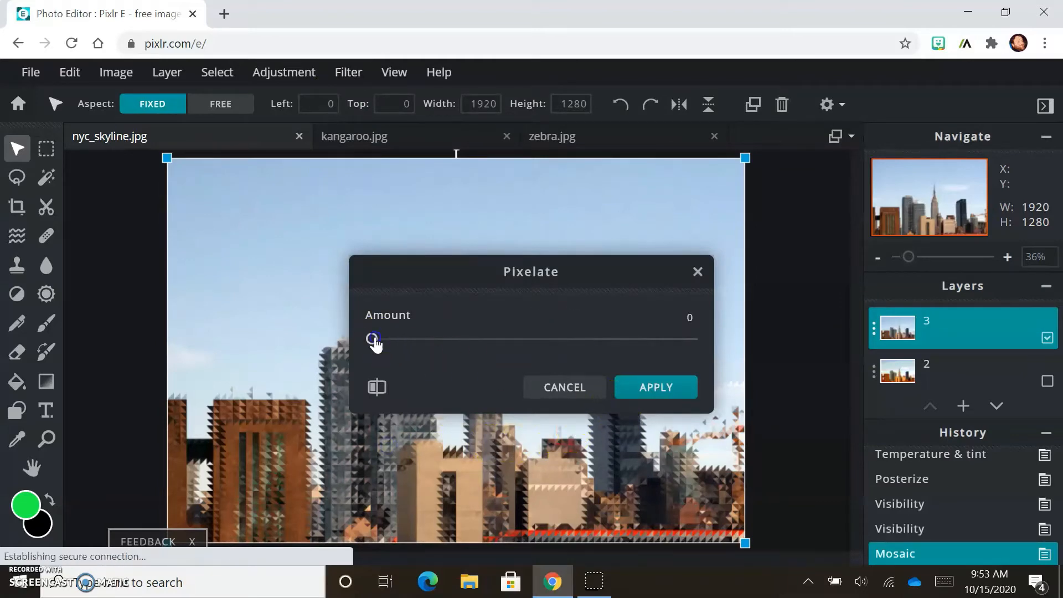
{"action": "left_click_drag", "start_coordinate": [374, 343], "coordinate": [437, 341]}
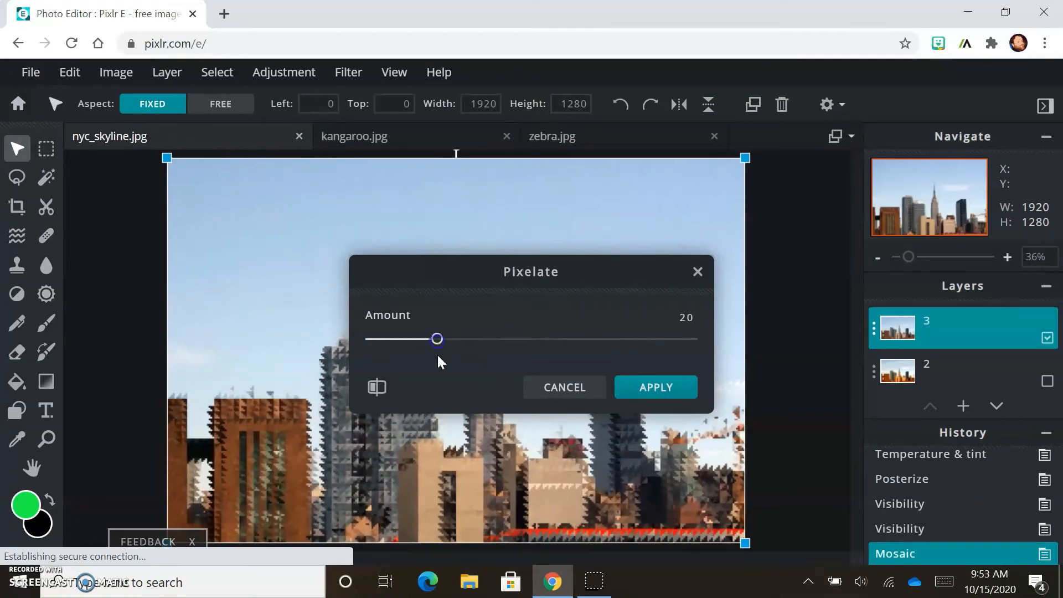
{"action": "left_click", "coordinate": [660, 387]}
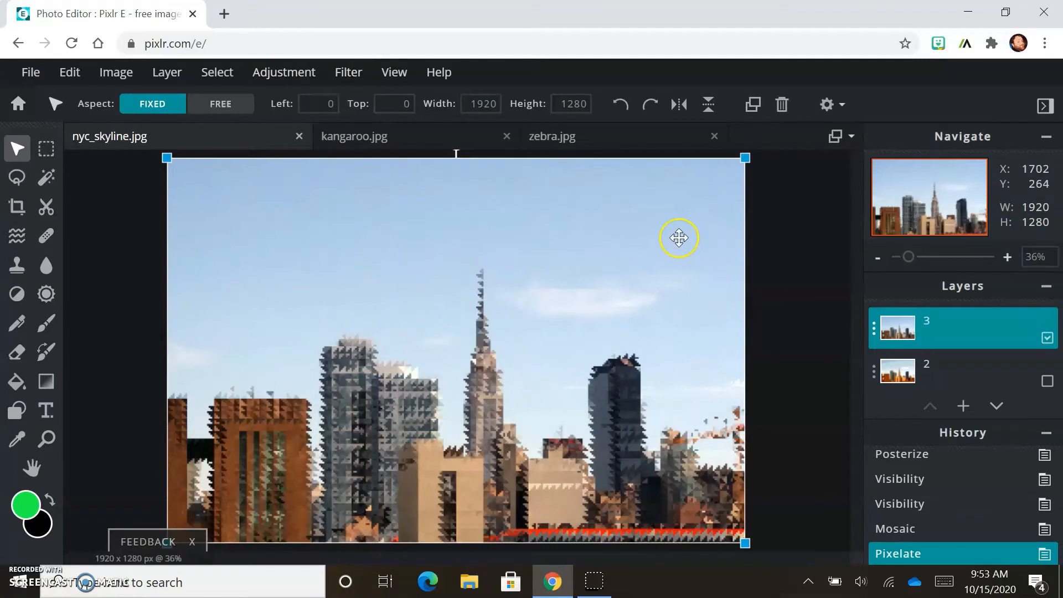
Step: Apply the Glamour filter to layer 3
{"action": "left_click", "coordinate": [356, 73]}
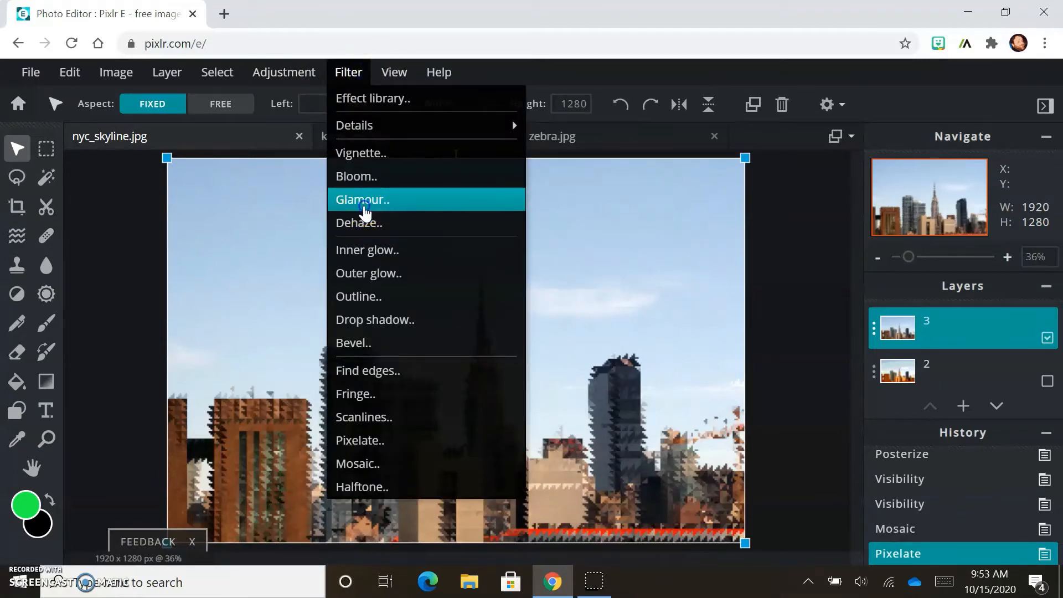
{"action": "left_click", "coordinate": [363, 201]}
{"action": "left_click_drag", "start_coordinate": [379, 344], "coordinate": [533, 347]}
{"action": "left_click", "coordinate": [695, 395]}
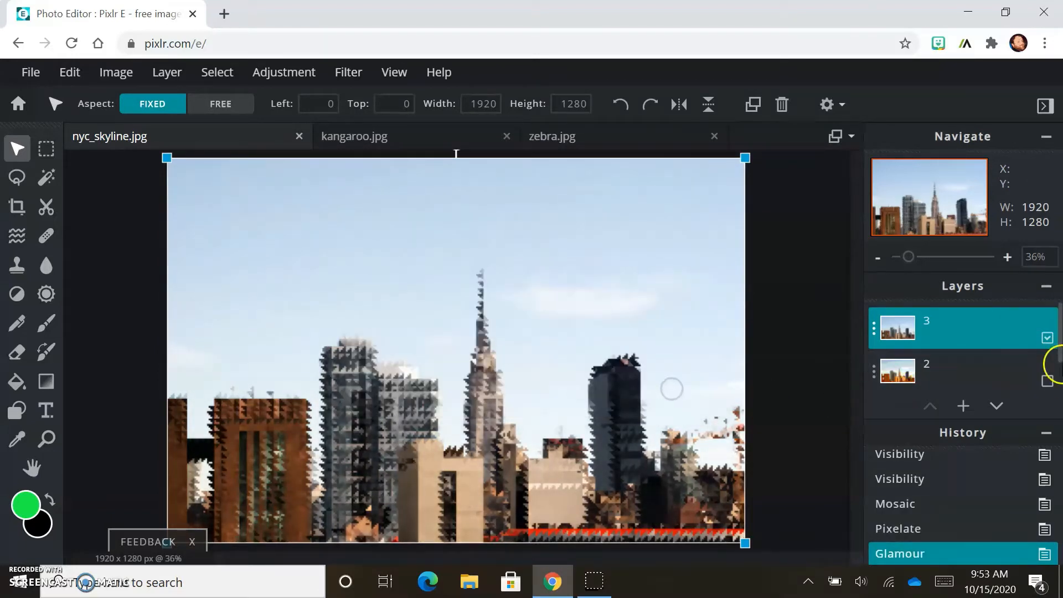
Step: Make layer 2 visible and set layer 3's blend mode to Overlay
{"action": "left_click", "coordinate": [1045, 382]}
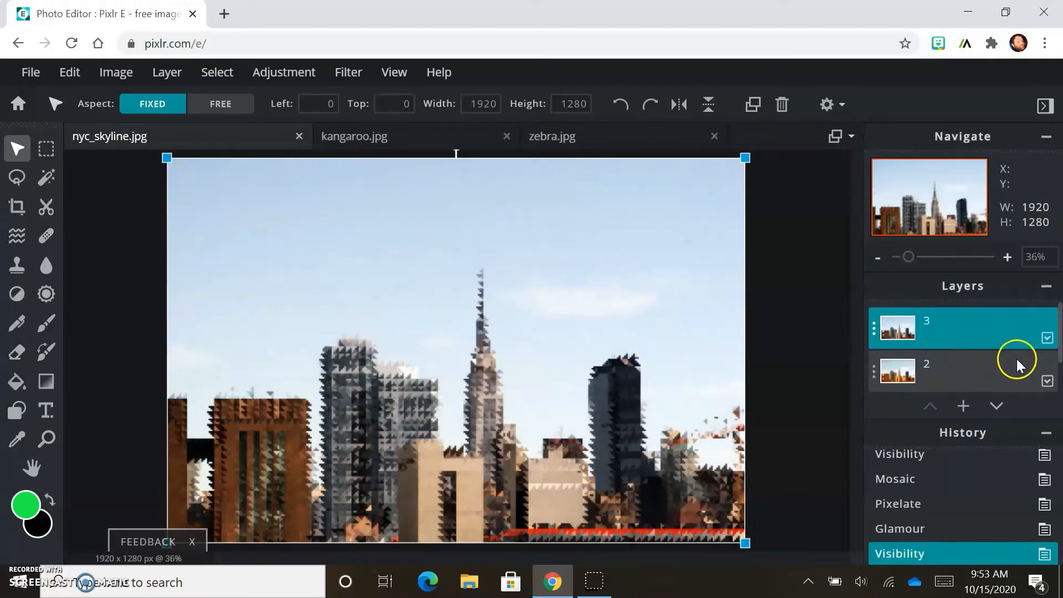
{"action": "double_click", "coordinate": [965, 339]}
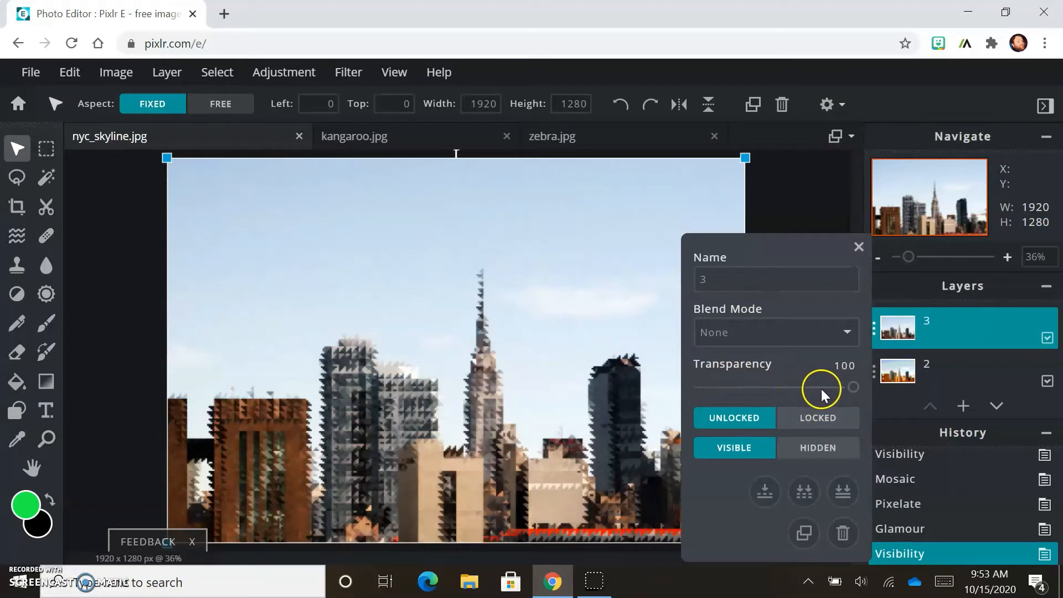
{"action": "left_click", "coordinate": [845, 335]}
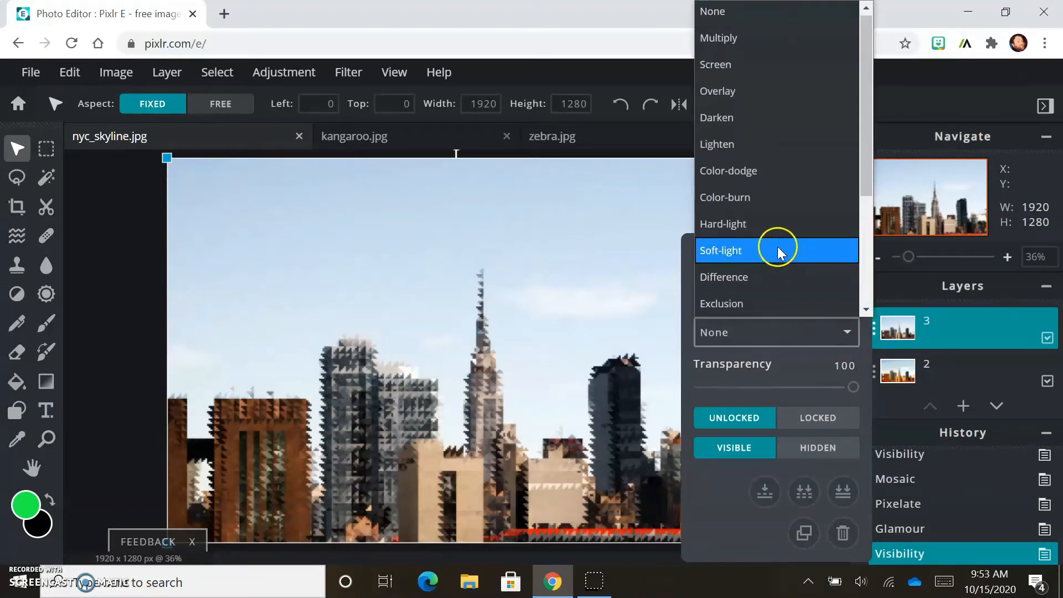
{"action": "left_click", "coordinate": [779, 89]}
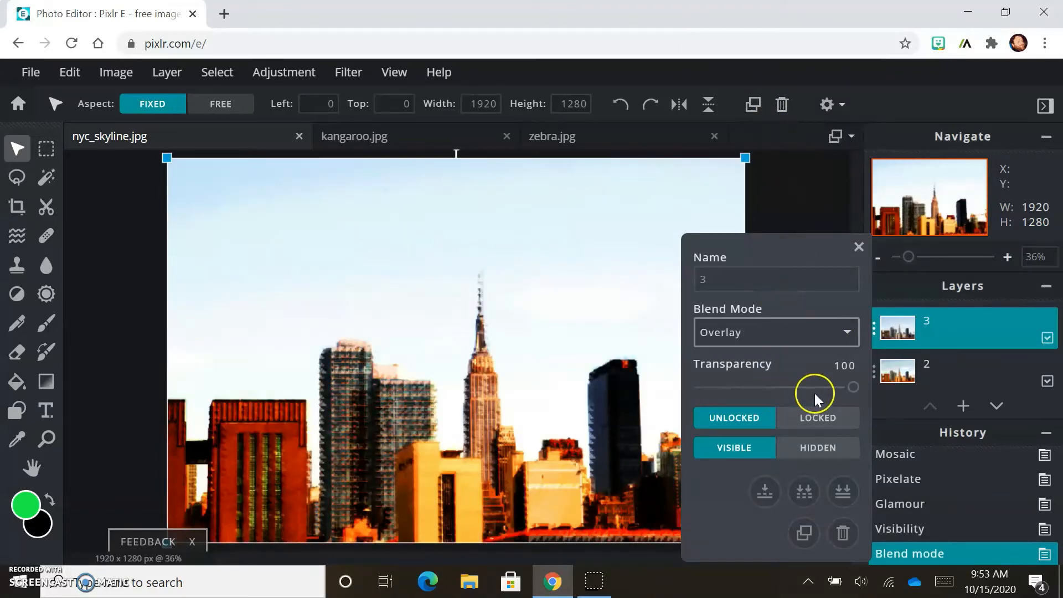
{"action": "mouse_move", "coordinate": [850, 387]}
{"action": "left_mouse_down"}
{"action": "mouse_move", "coordinate": [705, 386]}
{"action": "mouse_move", "coordinate": [856, 387]}
{"action": "mouse_move", "coordinate": [746, 382]}
{"action": "mouse_move", "coordinate": [842, 375]}
{"action": "left_mouse_up"}
Step: Change layer 3's blend mode to Mask
{"action": "left_click", "coordinate": [844, 332]}
{"action": "scroll", "coordinate": [781, 260], "scroll_direction": "down", "scroll_amount": 3}
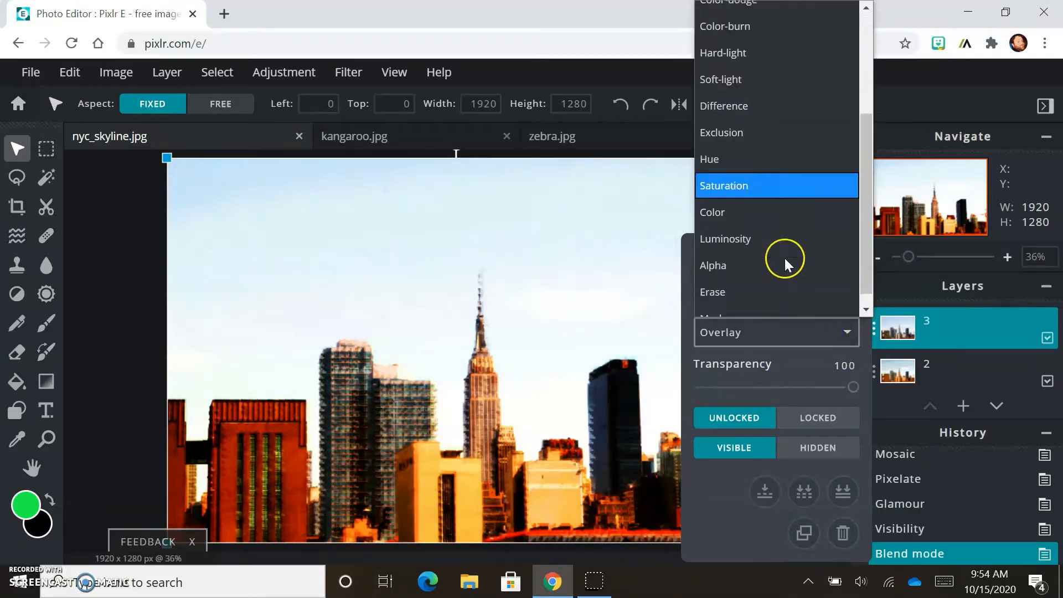
{"action": "left_click", "coordinate": [745, 303]}
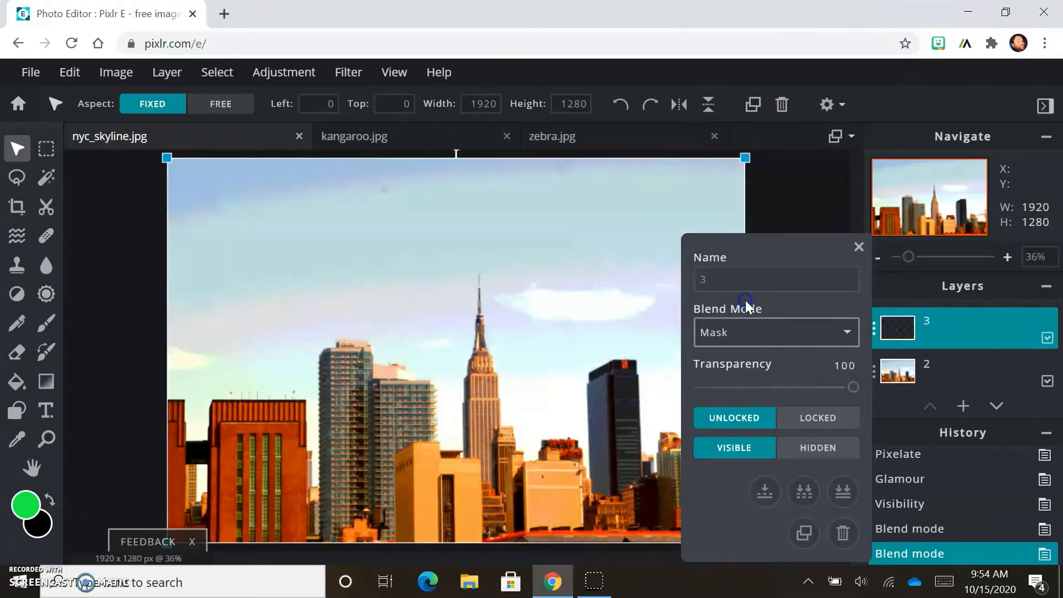
Step: Set layer 3's blend mode to Multiply with transparency 42 and close its properties
{"action": "left_click", "coordinate": [845, 333]}
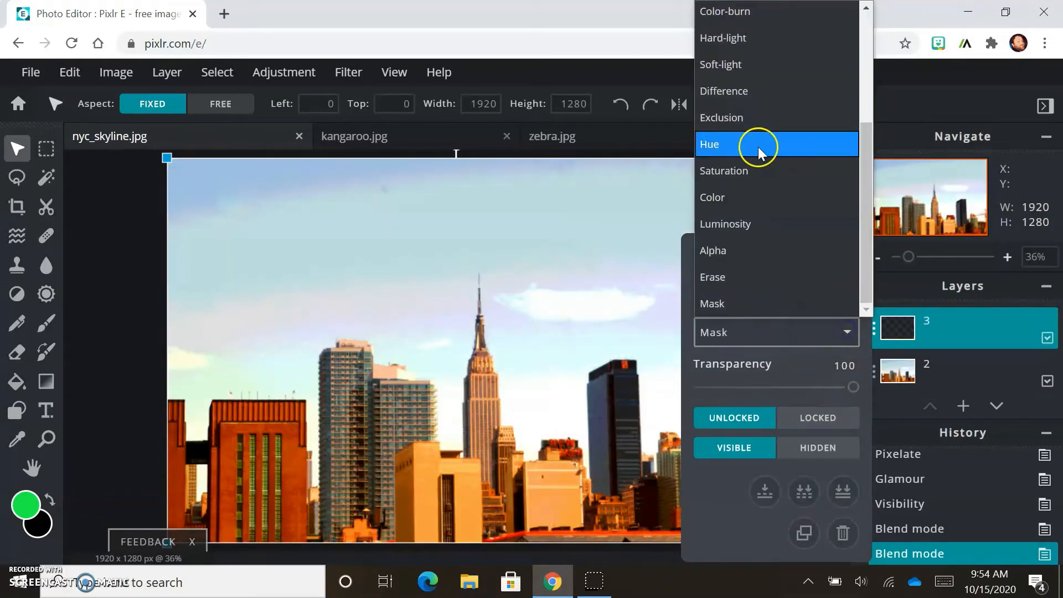
{"action": "scroll", "coordinate": [772, 55], "scroll_direction": "up", "scroll_amount": 3}
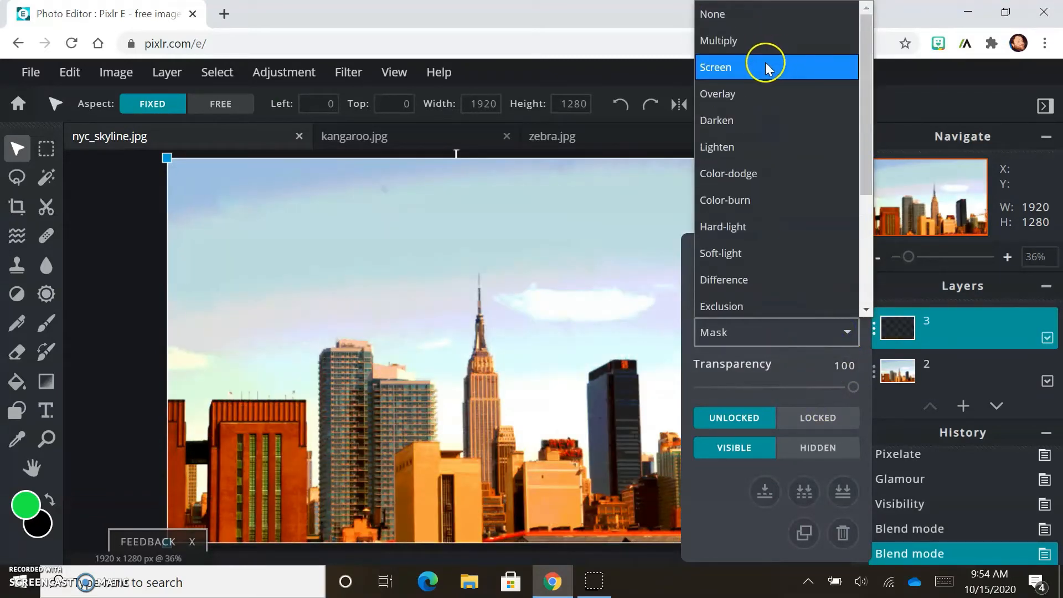
{"action": "left_click", "coordinate": [762, 42]}
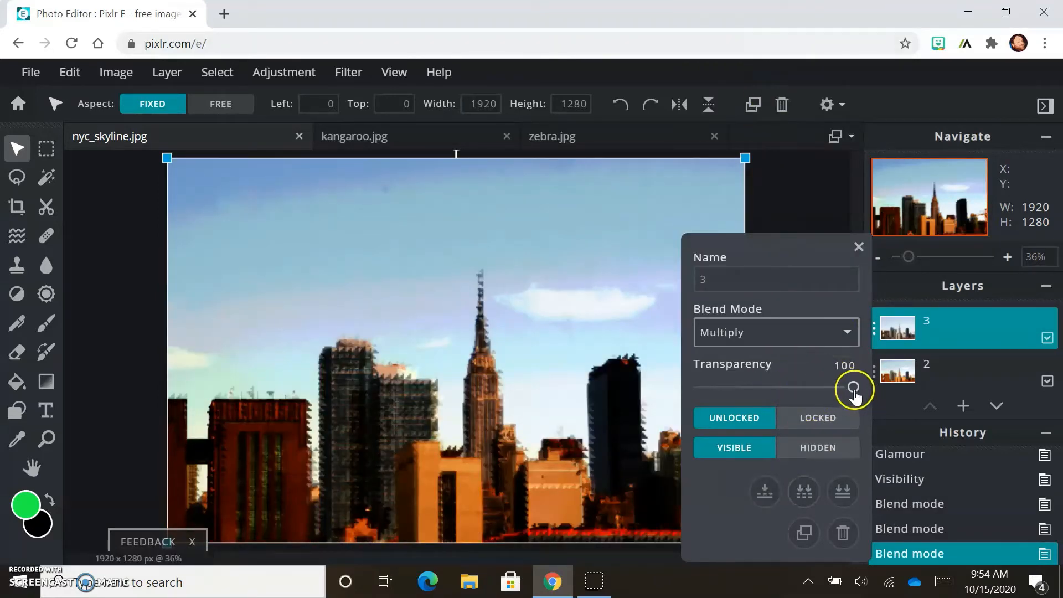
{"action": "left_click_drag", "start_coordinate": [854, 394], "coordinate": [764, 392]}
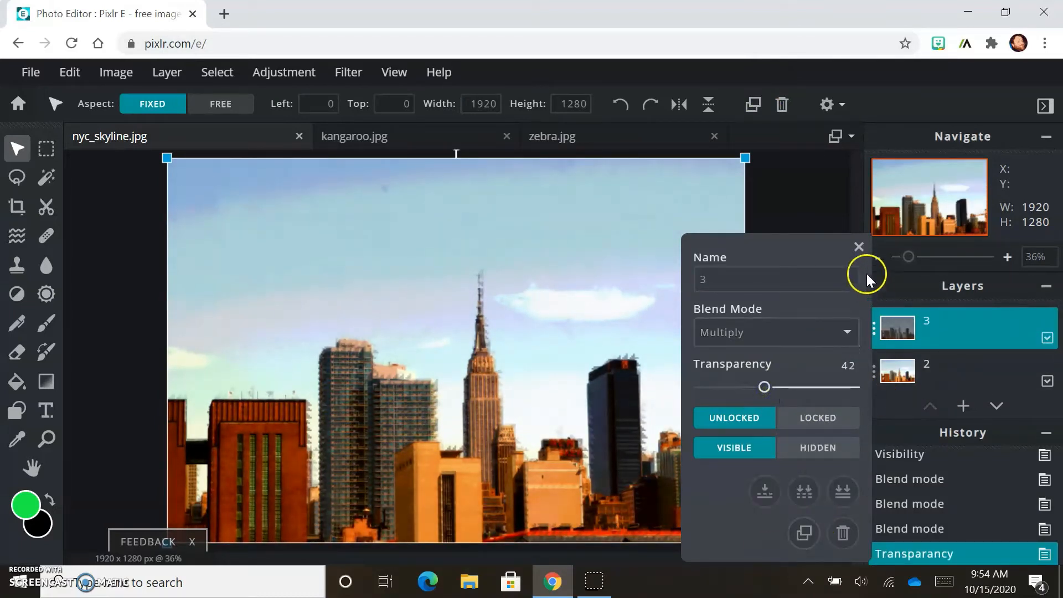
{"action": "left_click", "coordinate": [858, 246]}
Step: Reopen layer 3's properties and set its blend mode to Overlay with transparency 100
{"action": "left_click", "coordinate": [971, 363]}
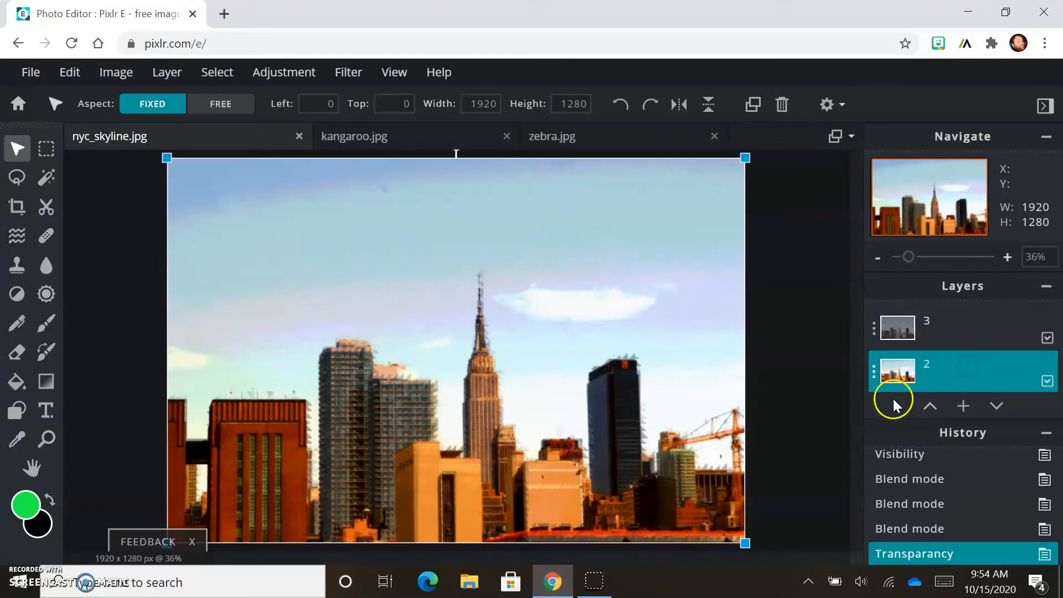
{"action": "left_click", "coordinate": [962, 339]}
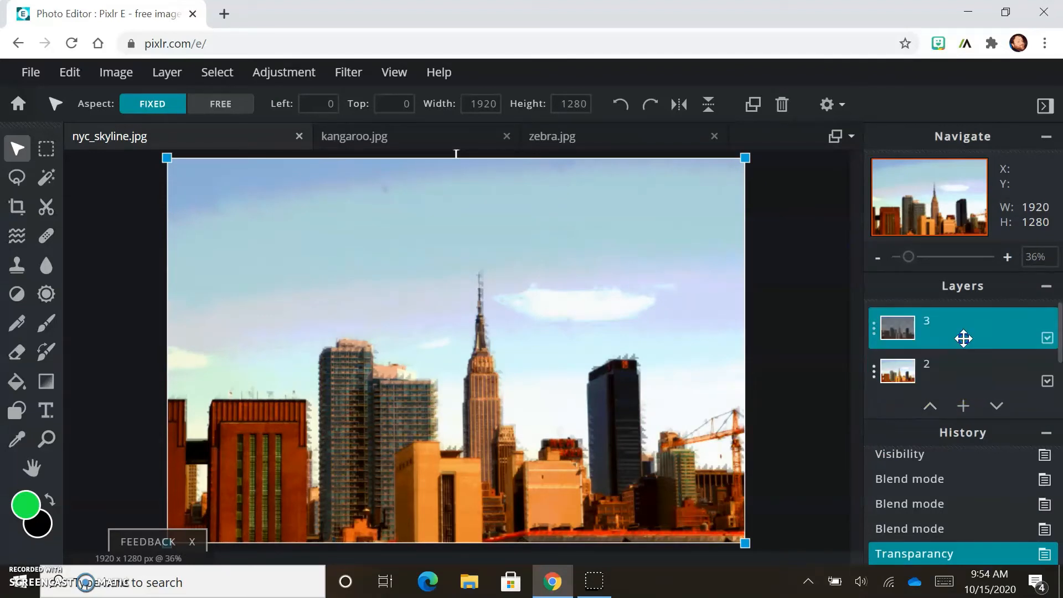
{"action": "left_click", "coordinate": [872, 330]}
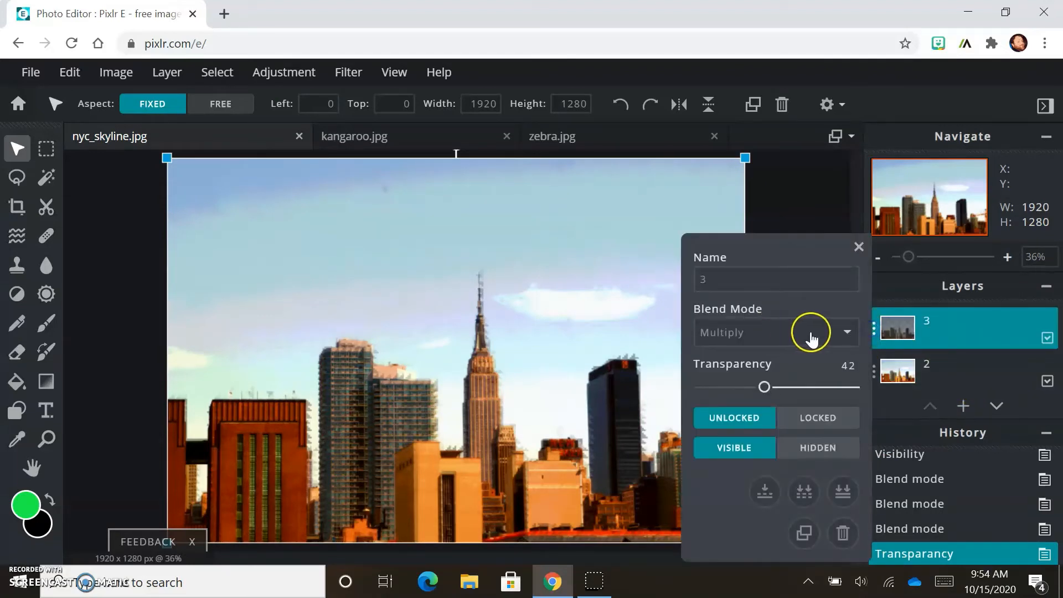
{"action": "left_click", "coordinate": [851, 333]}
{"action": "left_click", "coordinate": [782, 99]}
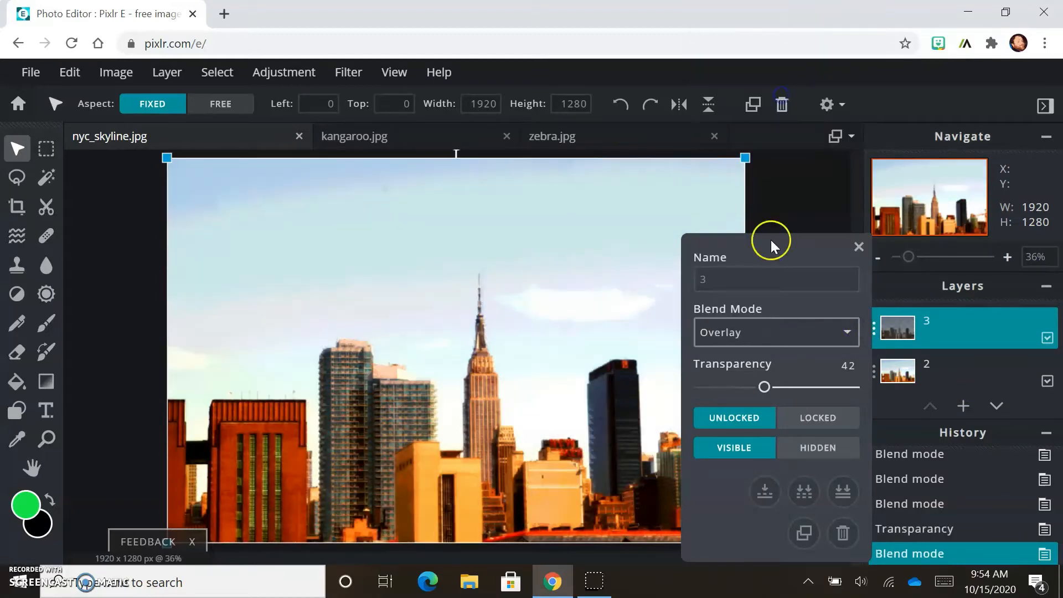
{"action": "left_click_drag", "start_coordinate": [764, 386], "coordinate": [869, 391]}
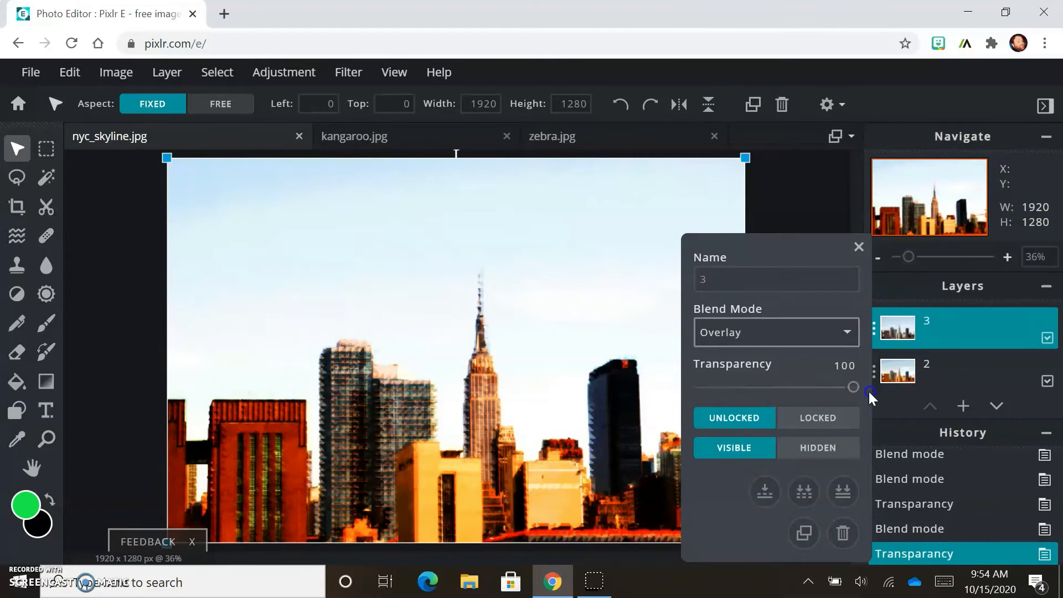
Step: Lower layer 3's transparency to 85 and close its properties
{"action": "left_click", "coordinate": [845, 335]}
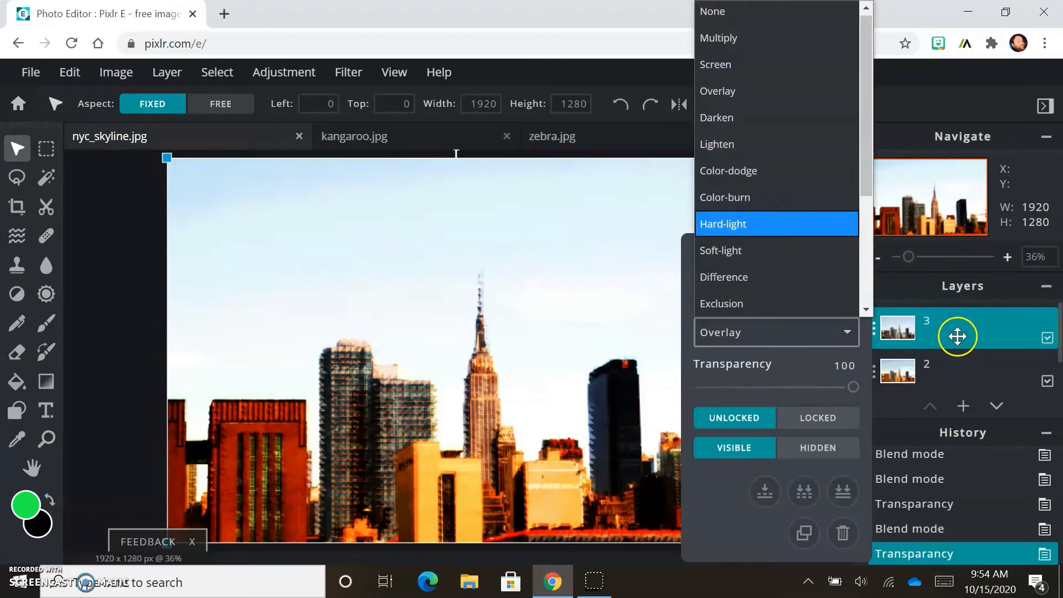
{"action": "left_click", "coordinate": [957, 336]}
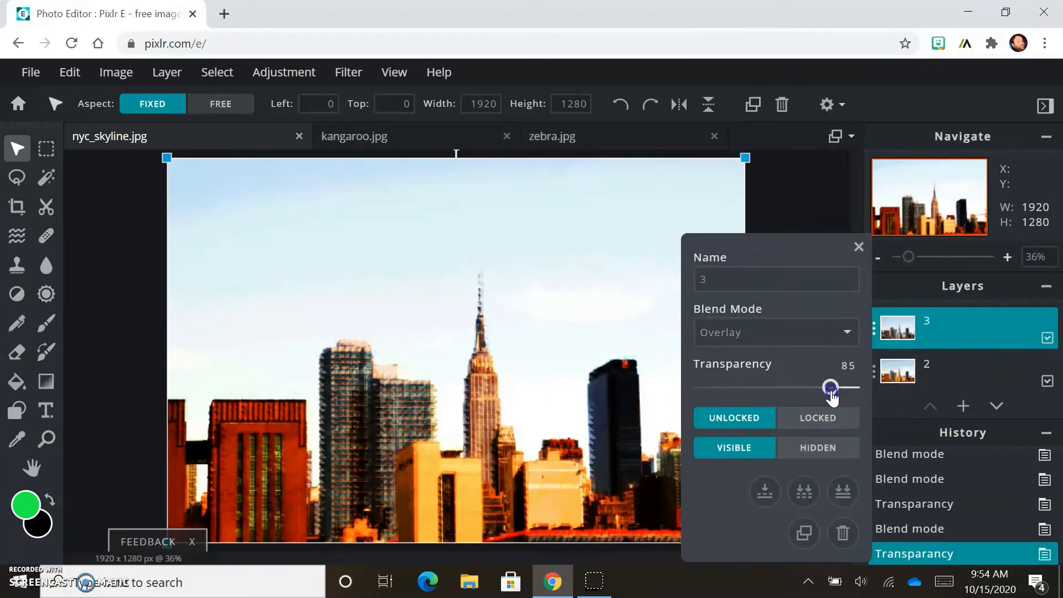
{"action": "left_click_drag", "start_coordinate": [832, 394], "coordinate": [830, 392]}
{"action": "left_click", "coordinate": [964, 375]}
Step: Open layer 2's properties, try Lighten, then set its blend mode to Screen with transparency 51
{"action": "left_click", "coordinate": [1002, 379]}
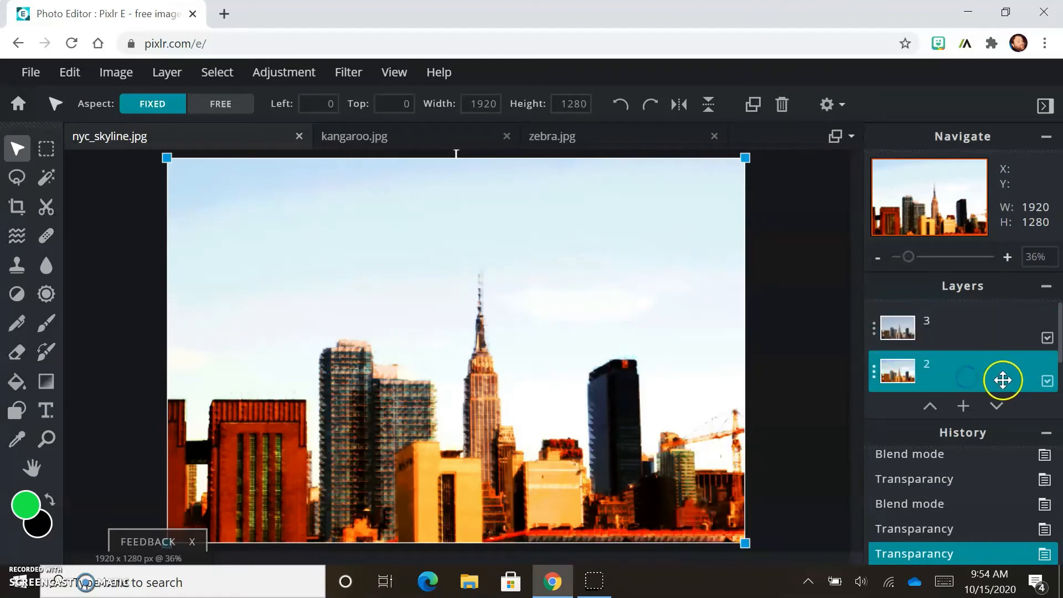
{"action": "left_click", "coordinate": [869, 373]}
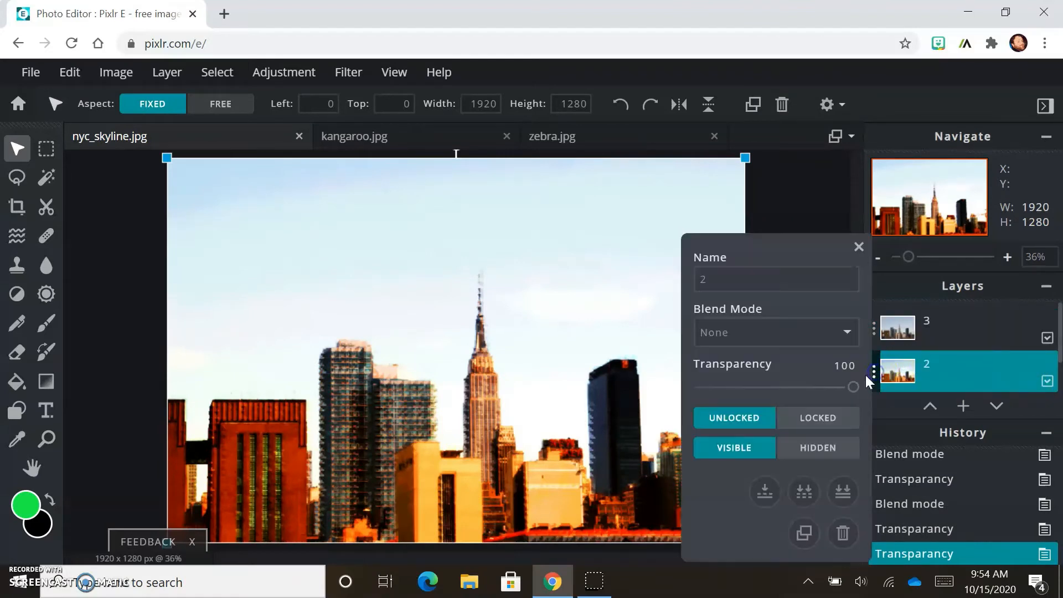
{"action": "left_click", "coordinate": [846, 332]}
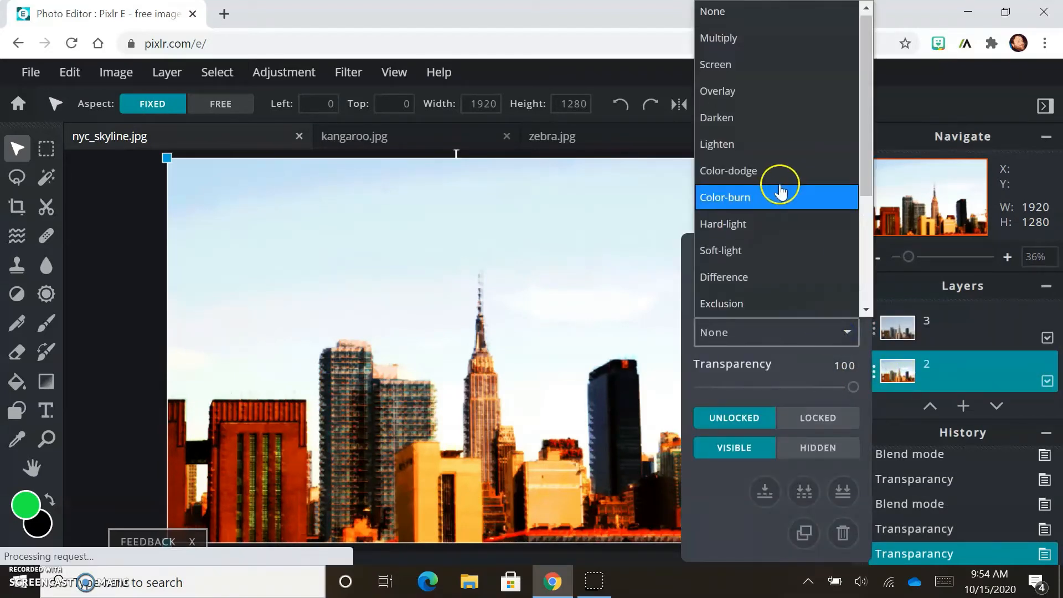
{"action": "left_click", "coordinate": [781, 150]}
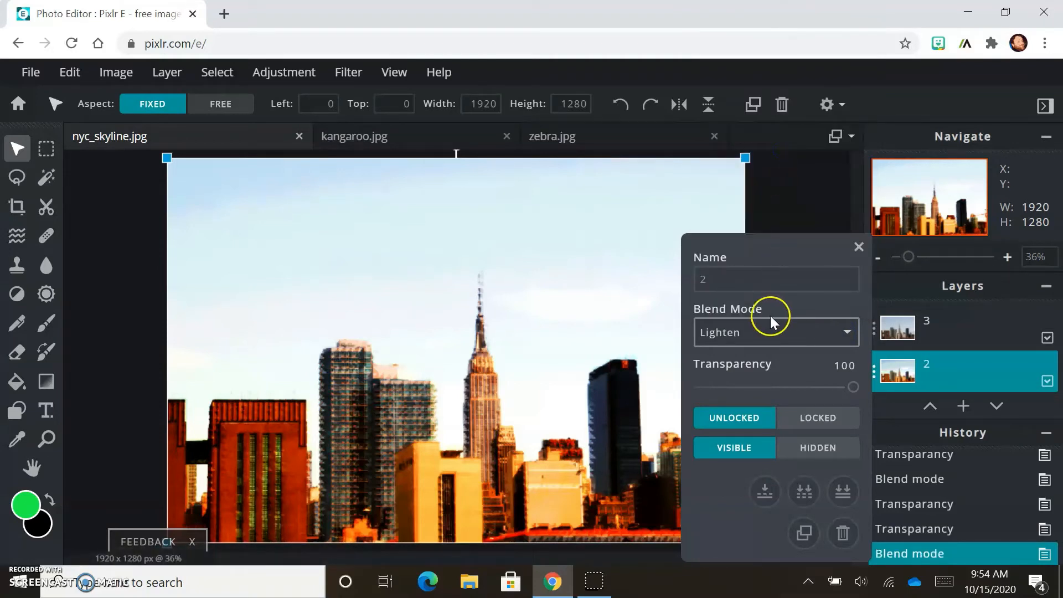
{"action": "left_click", "coordinate": [832, 336]}
{"action": "left_click", "coordinate": [784, 72]}
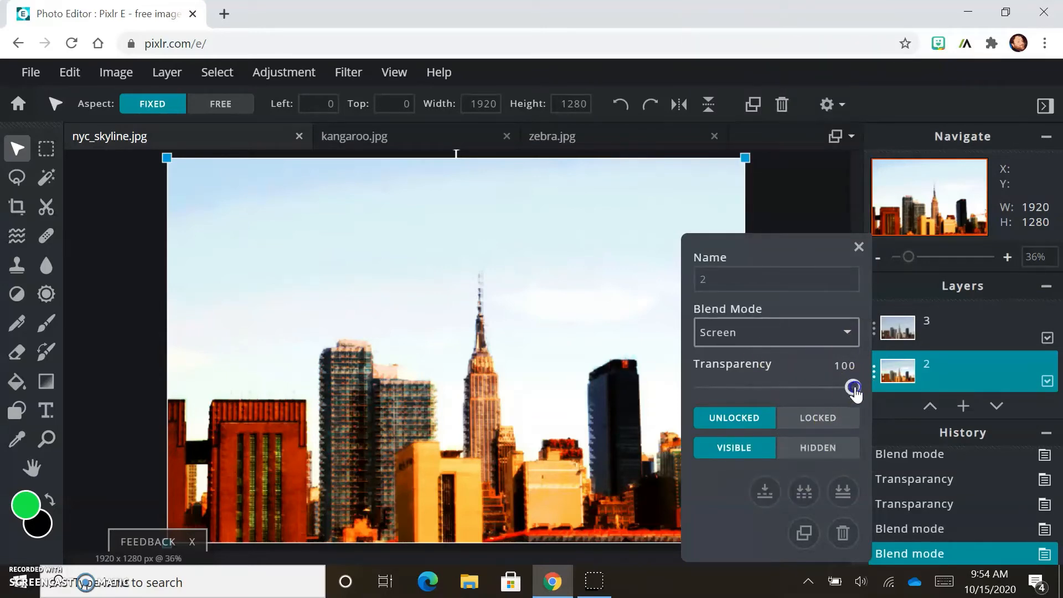
{"action": "left_click_drag", "start_coordinate": [854, 390], "coordinate": [778, 394]}
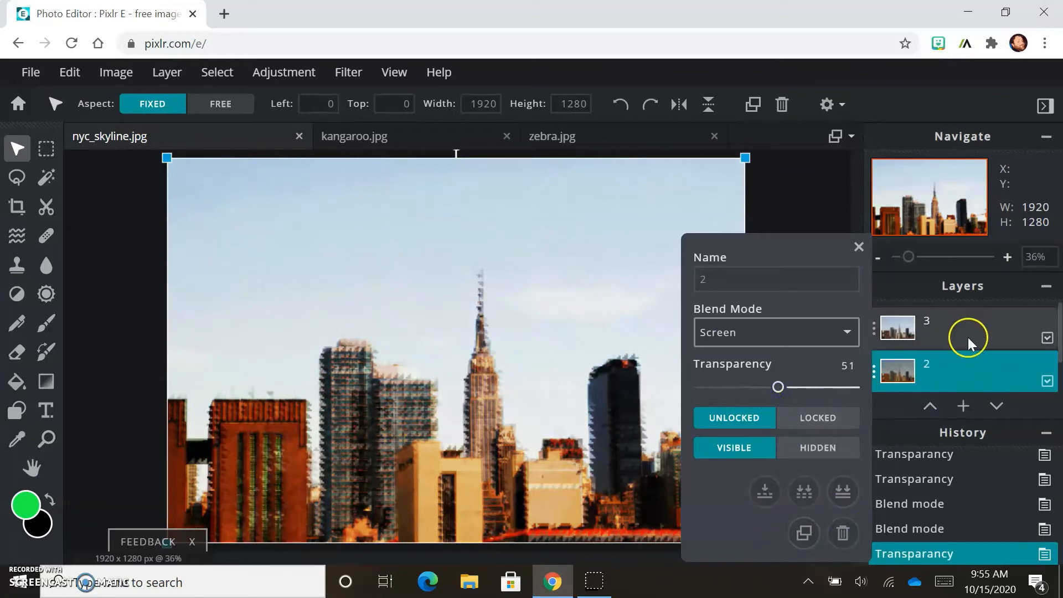
{"action": "left_click", "coordinate": [857, 245]}
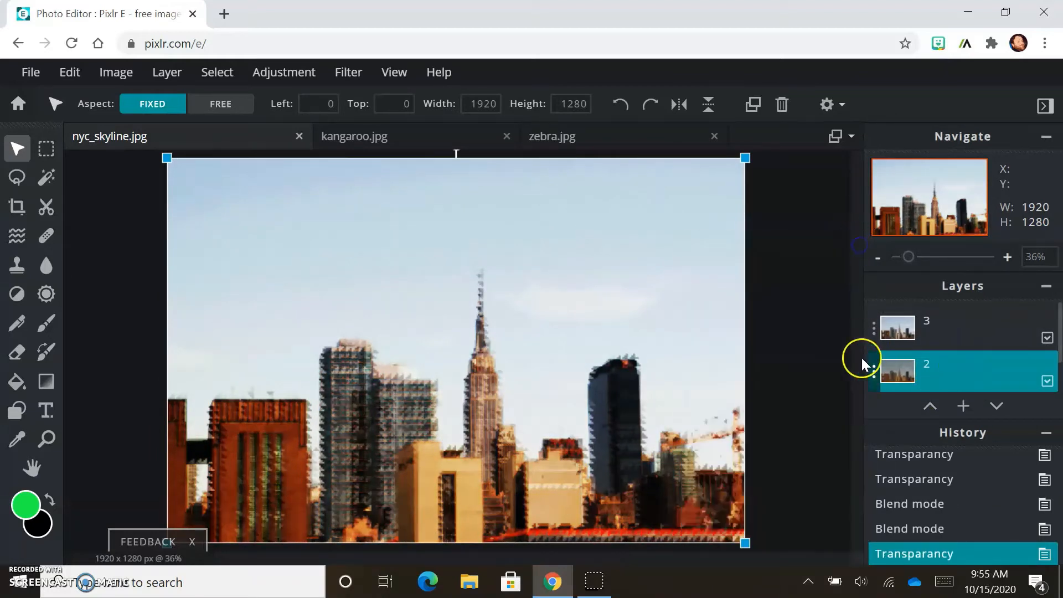
Step: Select layer 1 and toggle its visibility until it is shown
{"action": "scroll", "coordinate": [813, 318], "scroll_direction": "down", "scroll_amount": 2}
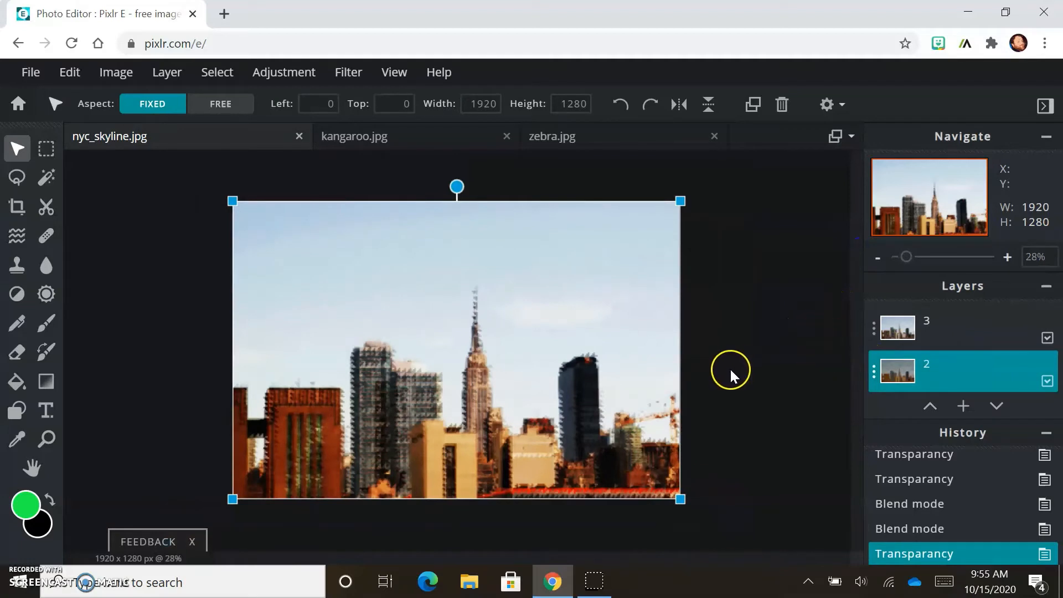
{"action": "scroll", "coordinate": [729, 367], "scroll_direction": "up", "scroll_amount": 1}
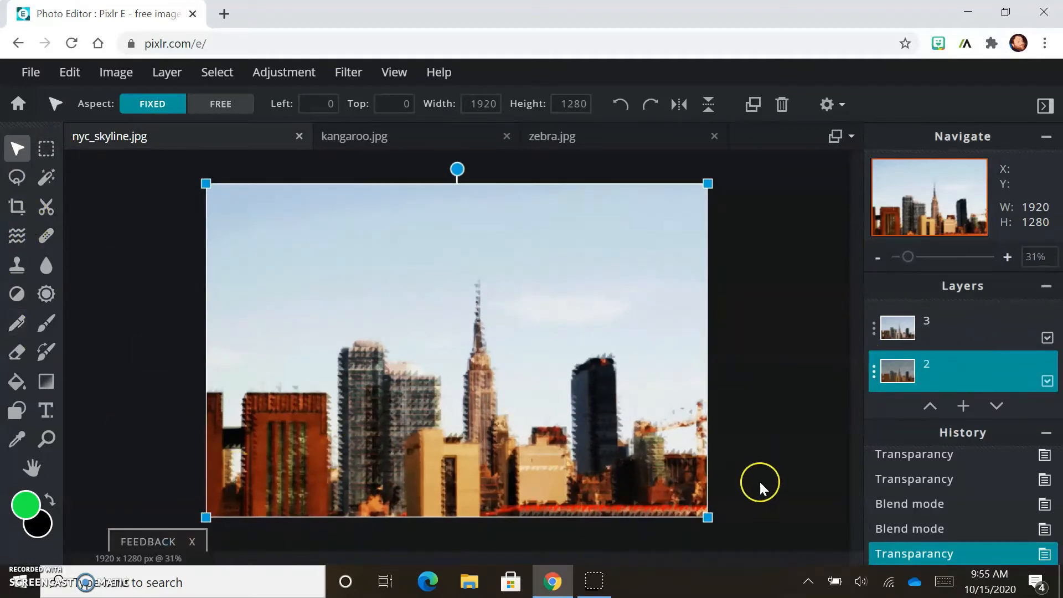
{"action": "scroll", "coordinate": [1029, 365], "scroll_direction": "down", "scroll_amount": 1}
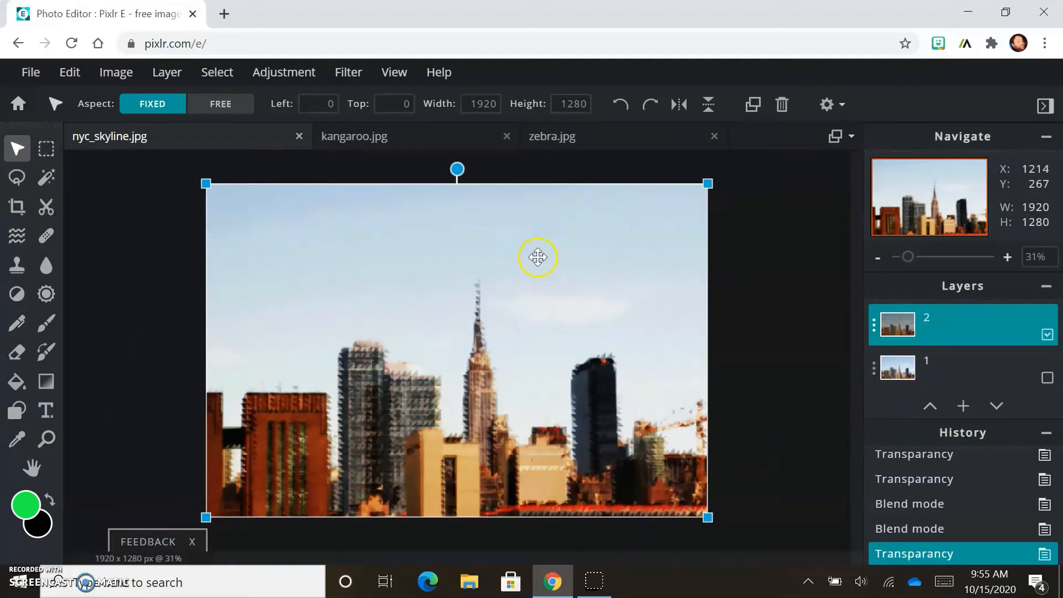
{"action": "left_click", "coordinate": [946, 362]}
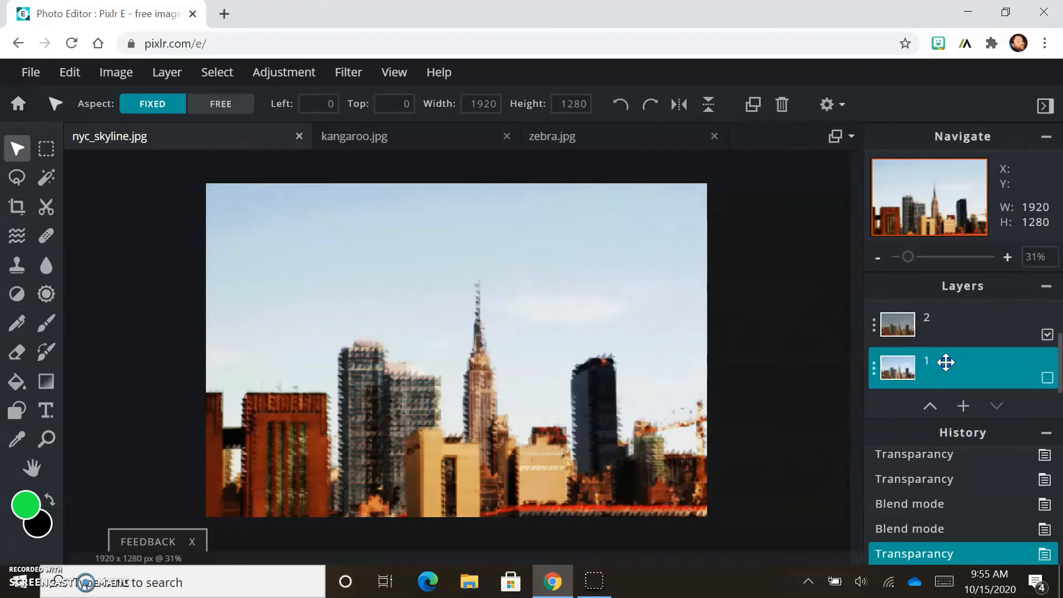
{"action": "left_click", "coordinate": [1045, 379]}
{"action": "left_click", "coordinate": [1047, 380]}
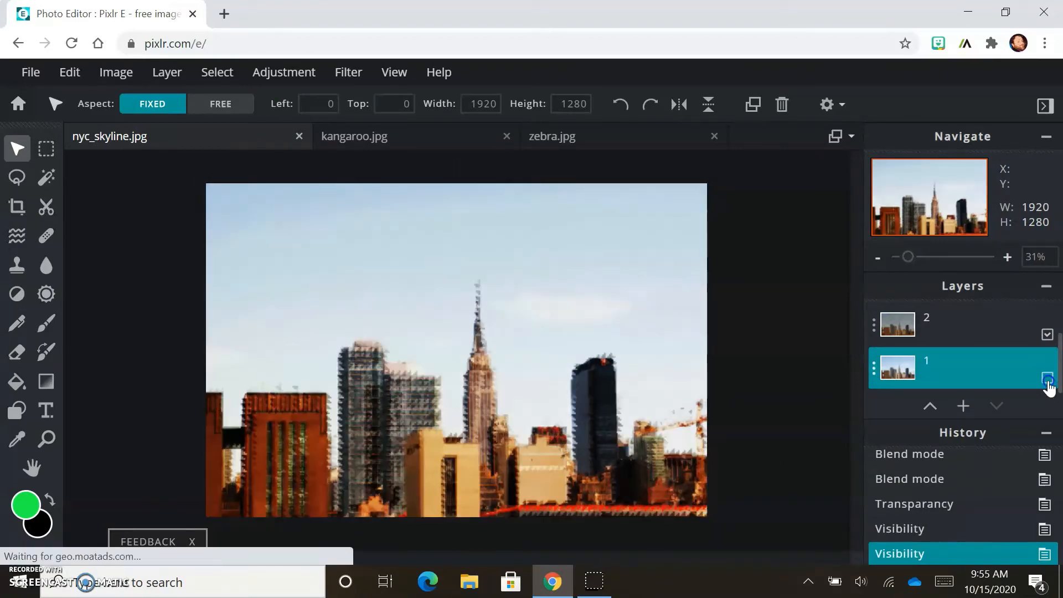
{"action": "left_click", "coordinate": [1047, 380]}
{"action": "left_click", "coordinate": [1047, 379]}
{"action": "left_click", "coordinate": [1046, 380]}
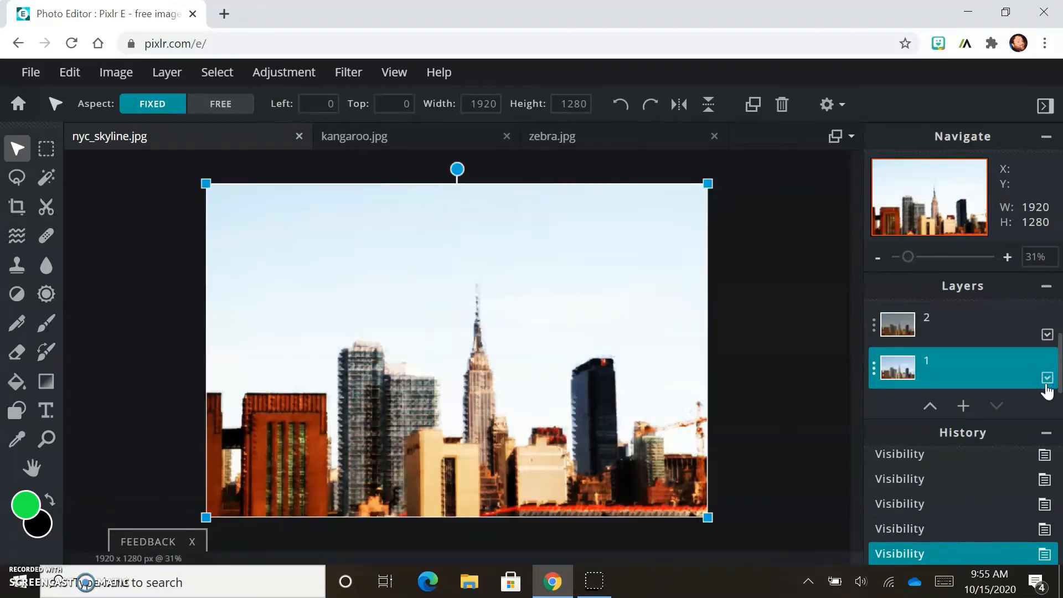
{"action": "left_click", "coordinate": [1046, 382]}
{"action": "left_click", "coordinate": [1046, 382]}
{"action": "left_click", "coordinate": [1046, 382]}
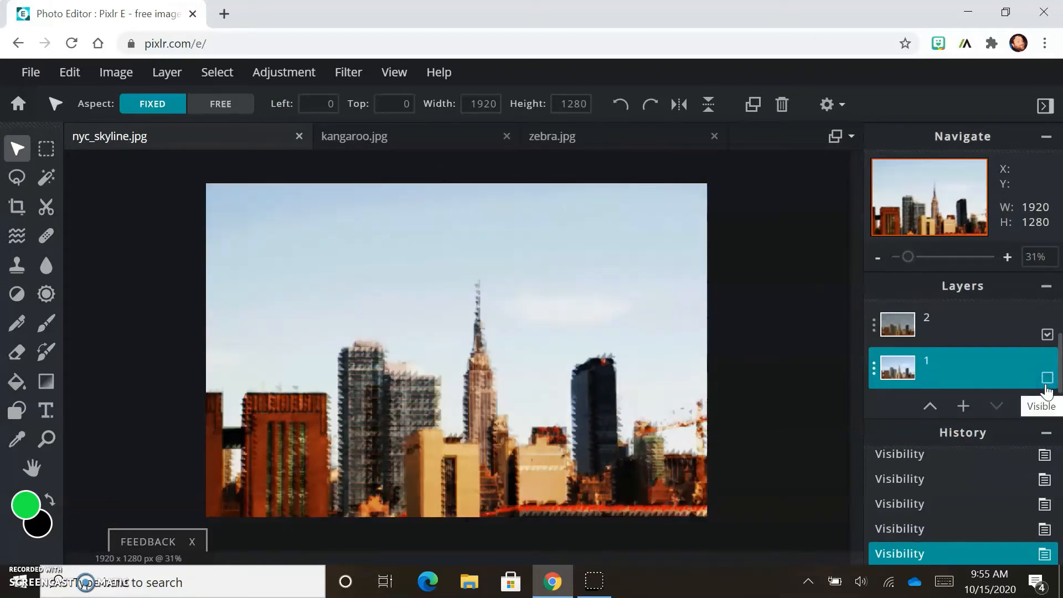
{"action": "left_click", "coordinate": [1046, 380]}
Step: Set layer 1's blend mode to Color with transparency 11 and close its properties
{"action": "left_click", "coordinate": [873, 370]}
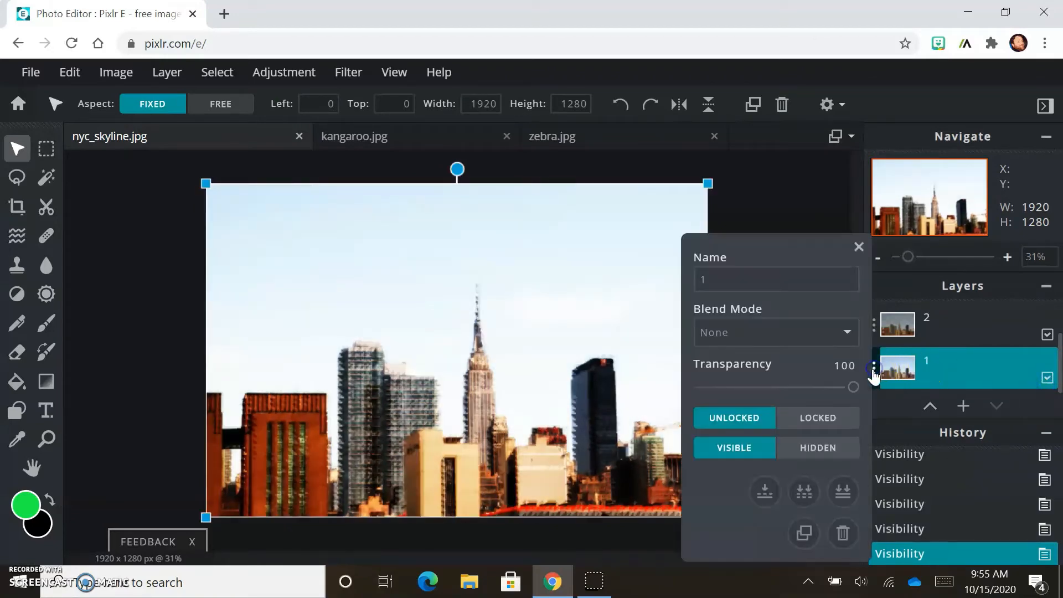
{"action": "left_click", "coordinate": [845, 332]}
{"action": "scroll", "coordinate": [791, 171], "scroll_direction": "down", "scroll_amount": 3}
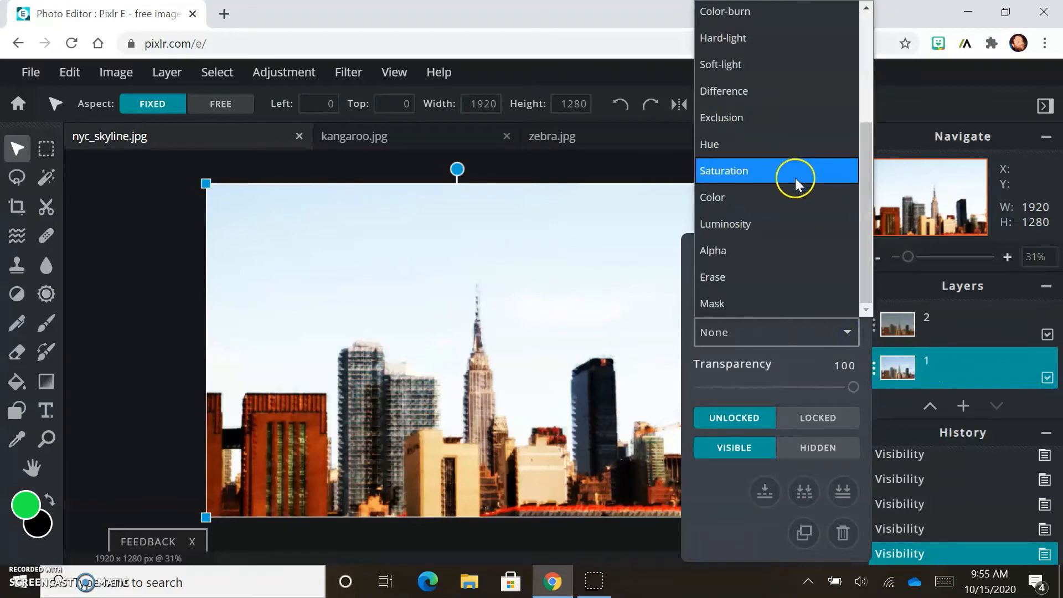
{"action": "left_click", "coordinate": [783, 197]}
{"action": "left_click_drag", "start_coordinate": [853, 386], "coordinate": [716, 386]}
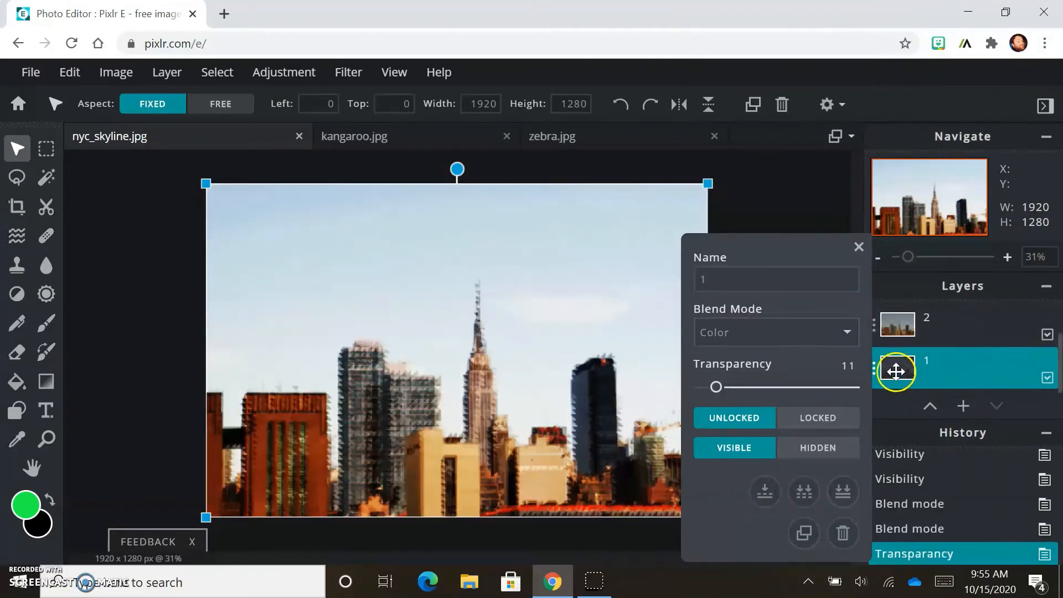
{"action": "left_click", "coordinate": [858, 249]}
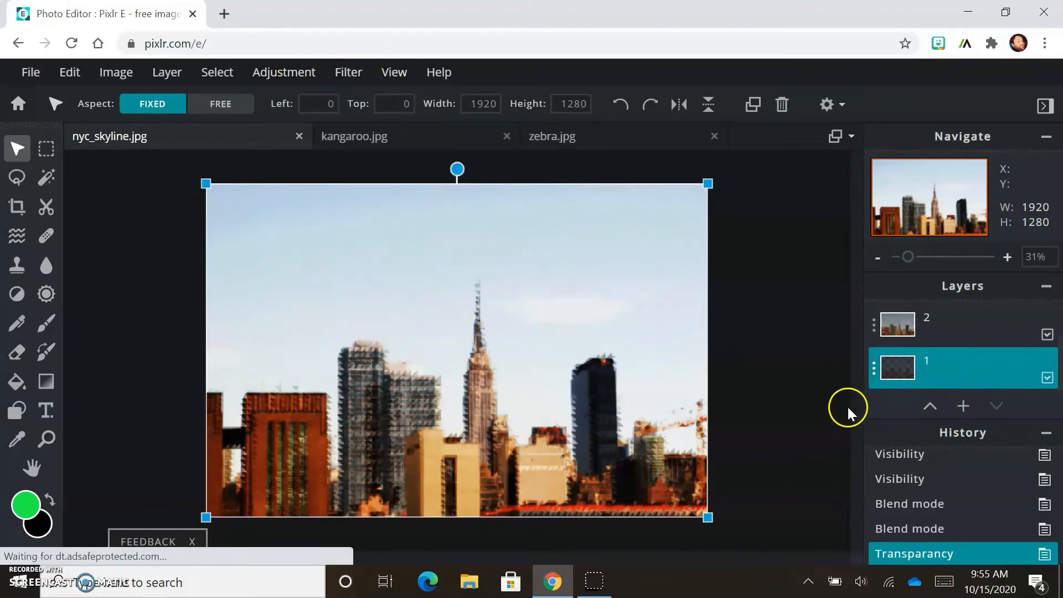
Step: Switch to the kangaroo.jpg document and close the zebra.jpg document
{"action": "left_click", "coordinate": [363, 138]}
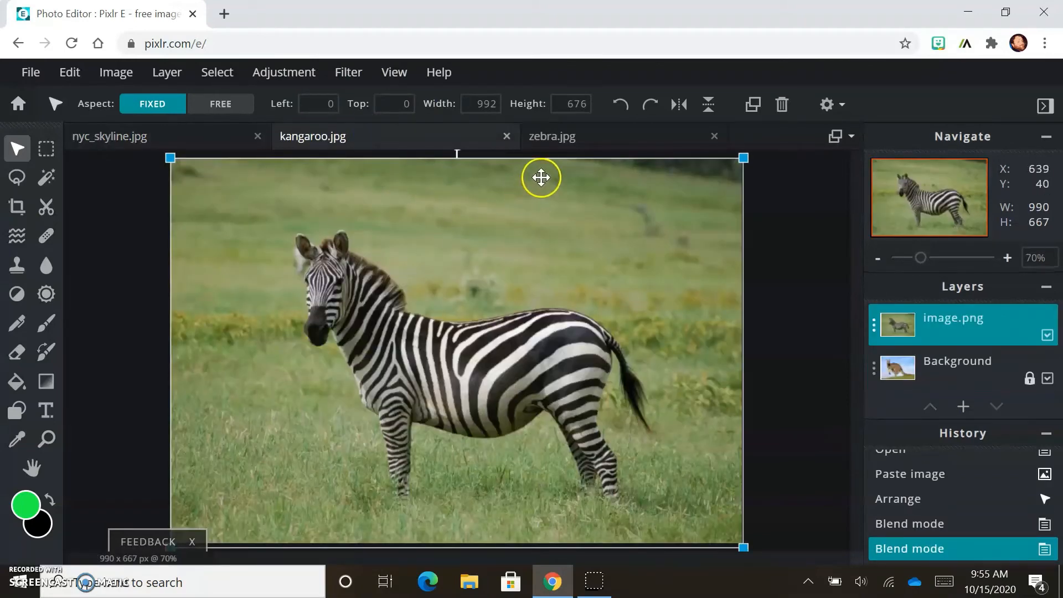
{"action": "left_click", "coordinate": [562, 142]}
{"action": "left_click", "coordinate": [714, 136]}
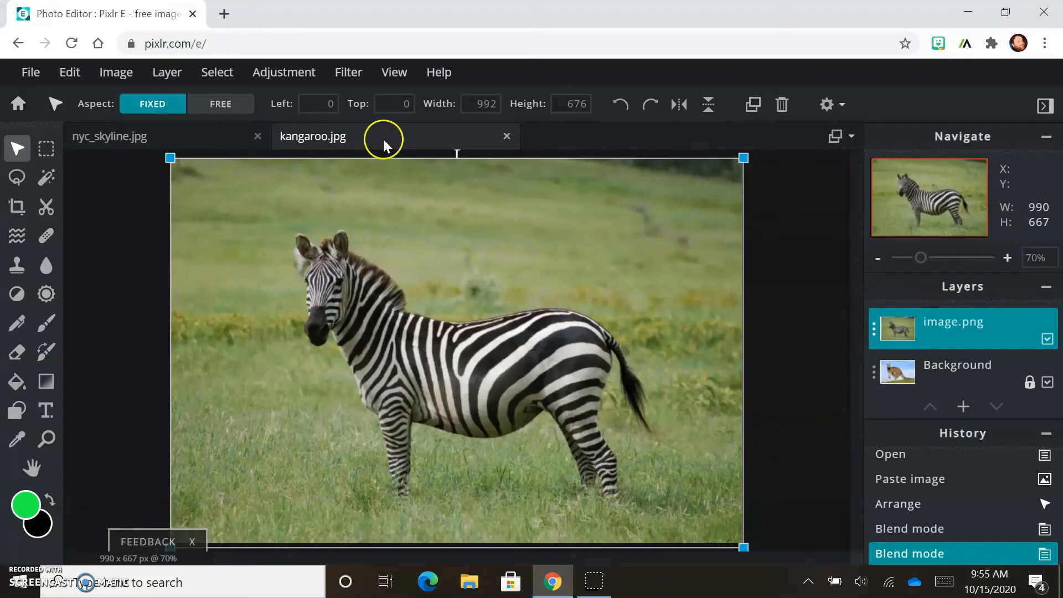
Step: Unlock the Background layer and toggle image.png's visibility off and on until it is shown
{"action": "left_click", "coordinate": [1031, 381]}
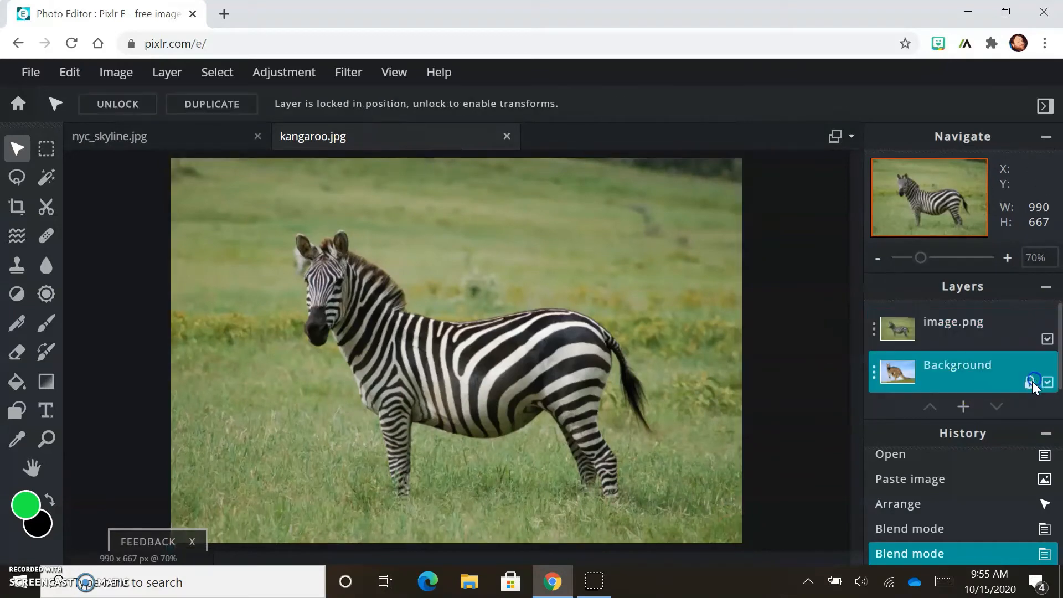
{"action": "left_click", "coordinate": [1032, 381]}
{"action": "left_click", "coordinate": [1051, 340]}
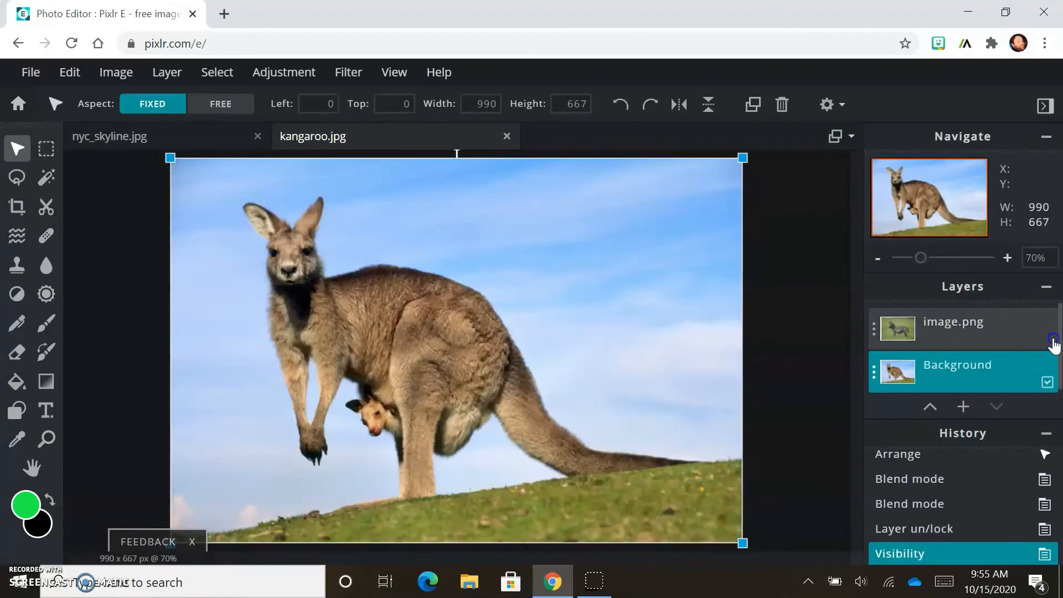
{"action": "left_click", "coordinate": [1048, 340]}
{"action": "left_click", "coordinate": [1047, 339]}
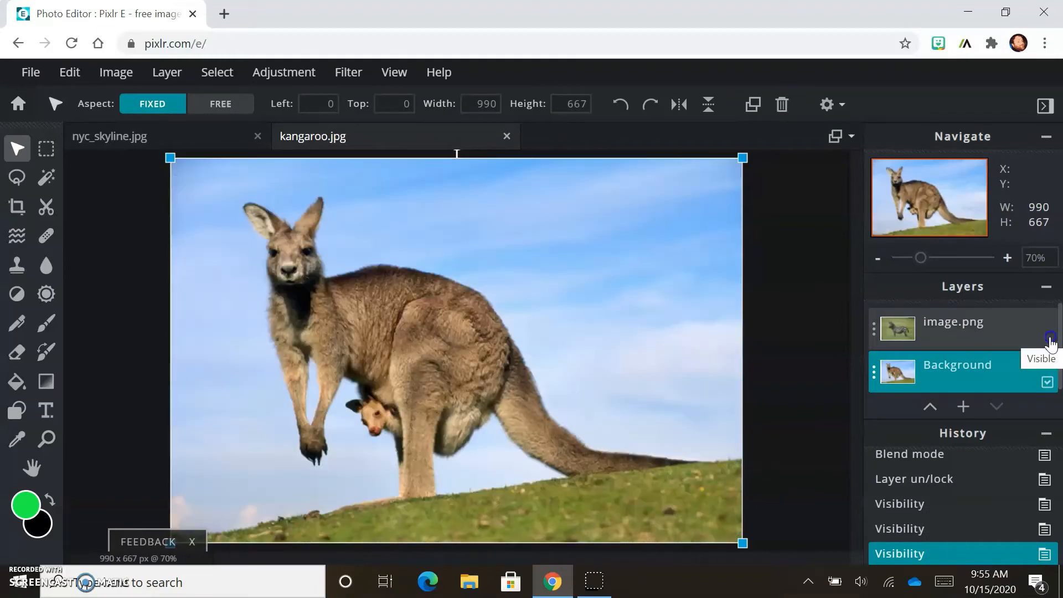
{"action": "left_click", "coordinate": [1048, 340]}
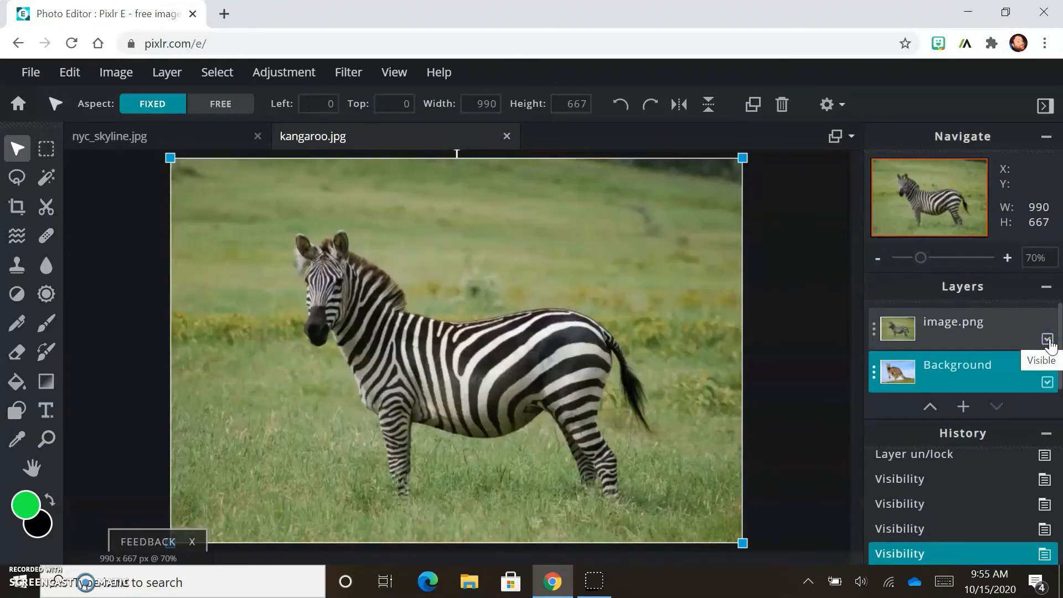
Step: Open image.png's properties, try Multiply, Screen and Overlay blend modes, then set it to Multiply and close
{"action": "left_click", "coordinate": [979, 331]}
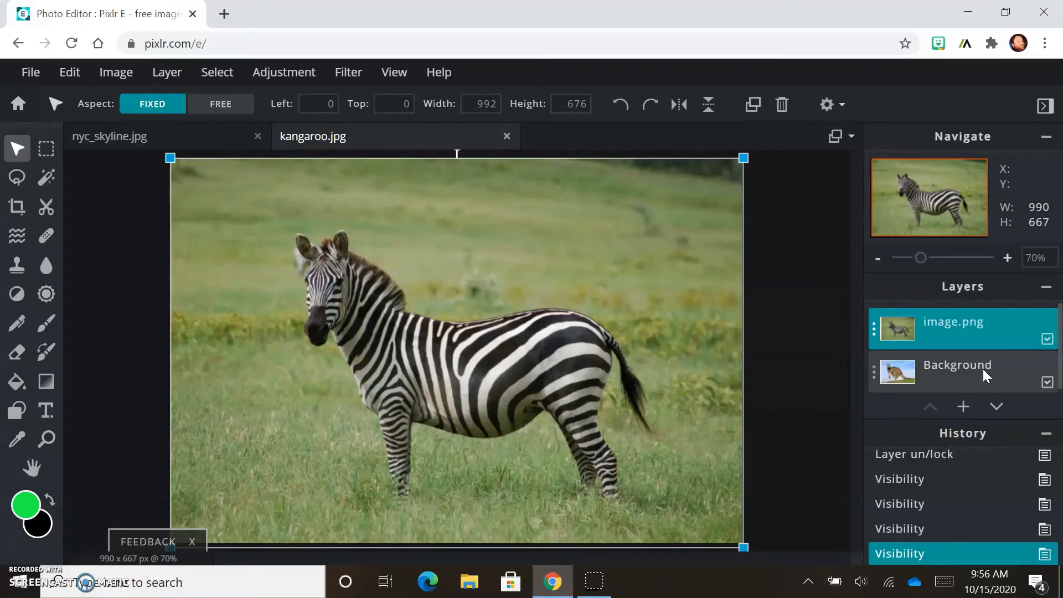
{"action": "left_click", "coordinate": [873, 329]}
{"action": "left_click", "coordinate": [847, 332]}
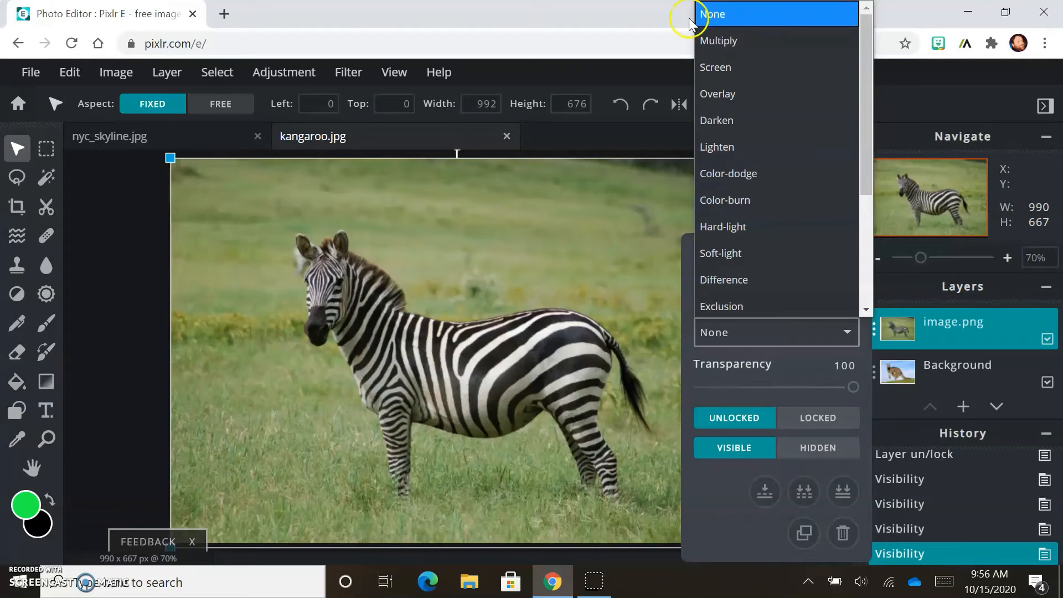
{"action": "left_click", "coordinate": [761, 46]}
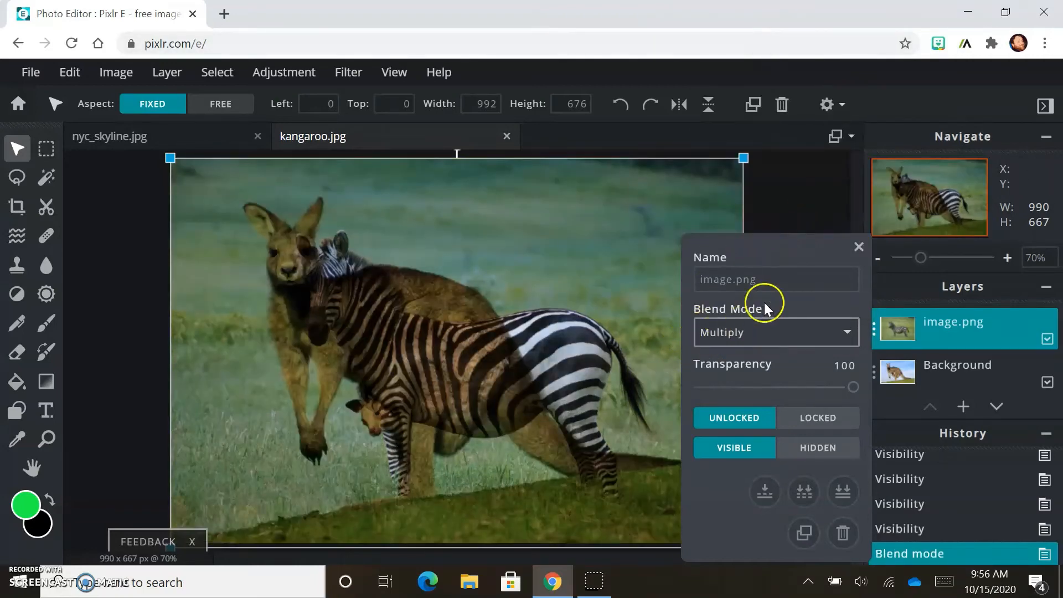
{"action": "left_click", "coordinate": [833, 333]}
{"action": "left_click", "coordinate": [758, 65]}
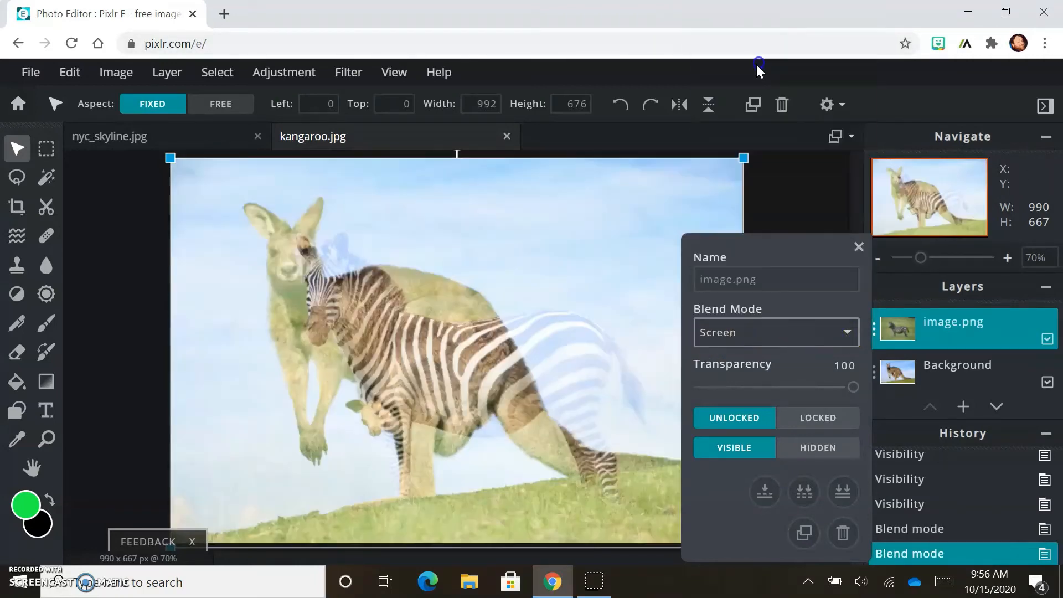
{"action": "left_click", "coordinate": [847, 334]}
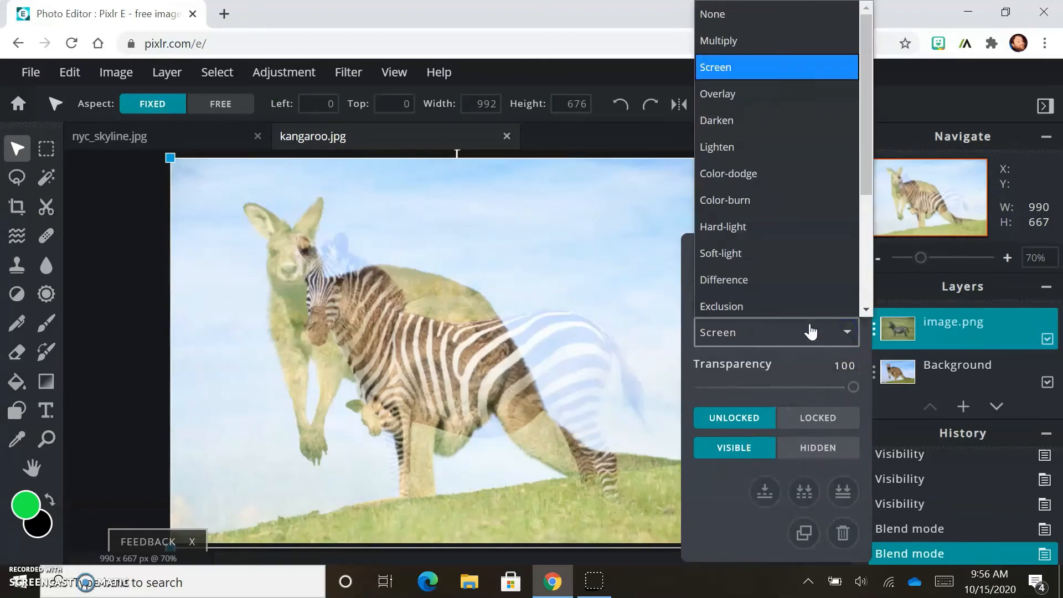
{"action": "scroll", "coordinate": [772, 95], "scroll_direction": "down", "scroll_amount": 1}
{"action": "left_click", "coordinate": [769, 65]}
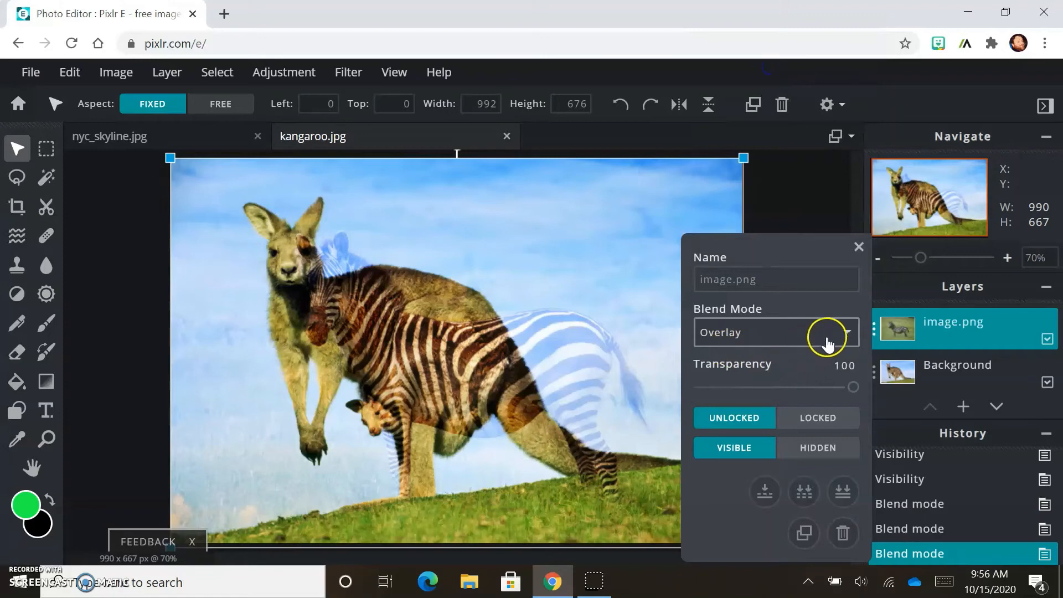
{"action": "left_click", "coordinate": [823, 334]}
{"action": "left_click", "coordinate": [794, 39]}
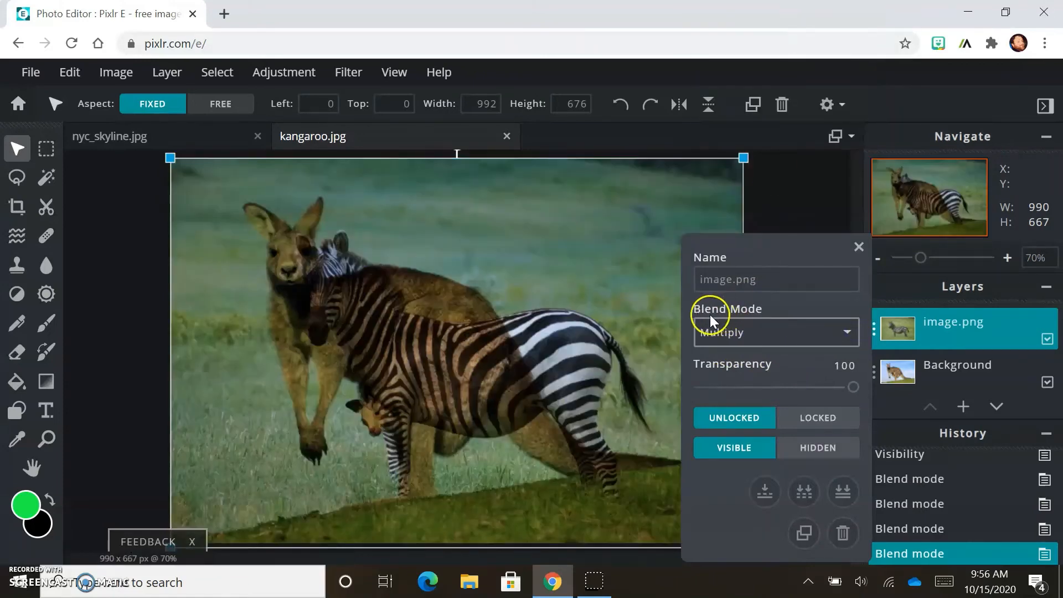
{"action": "left_click", "coordinate": [858, 246]}
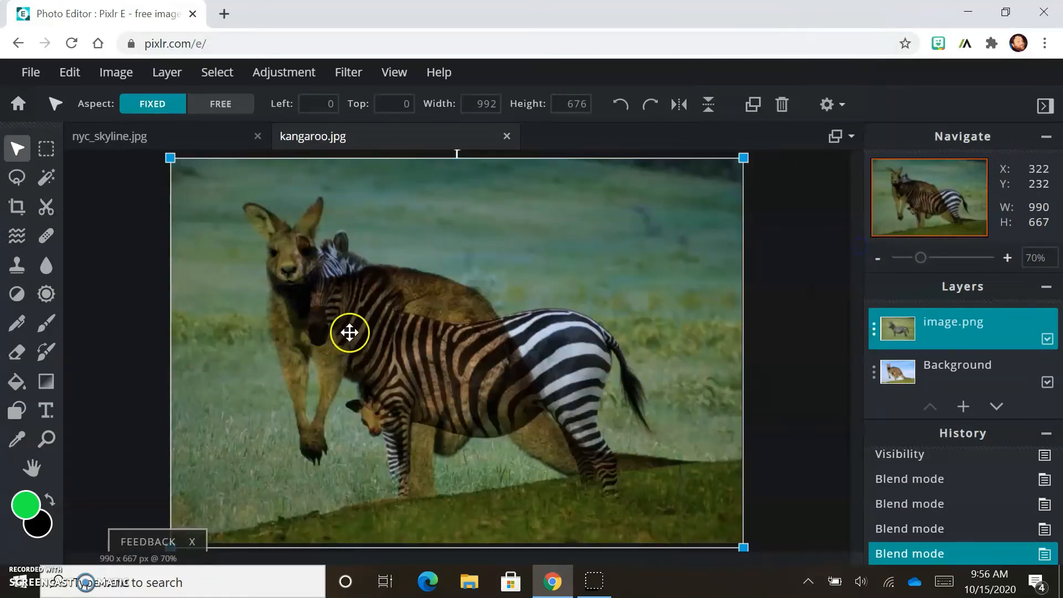
Step: Enlarge the zebra layer to about 1361 px wide and reposition it over the kangaroo
{"action": "left_click_drag", "start_coordinate": [171, 159], "coordinate": [252, 213]}
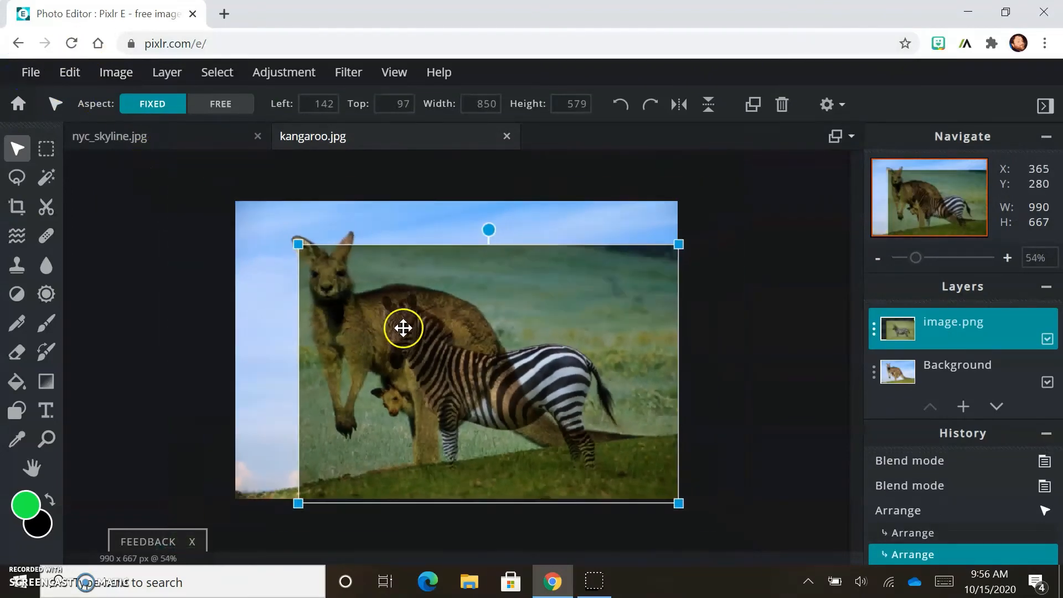
{"action": "scroll", "coordinate": [401, 328], "scroll_direction": "down", "scroll_amount": 2}
{"action": "left_click_drag", "start_coordinate": [334, 267], "coordinate": [161, 178]}
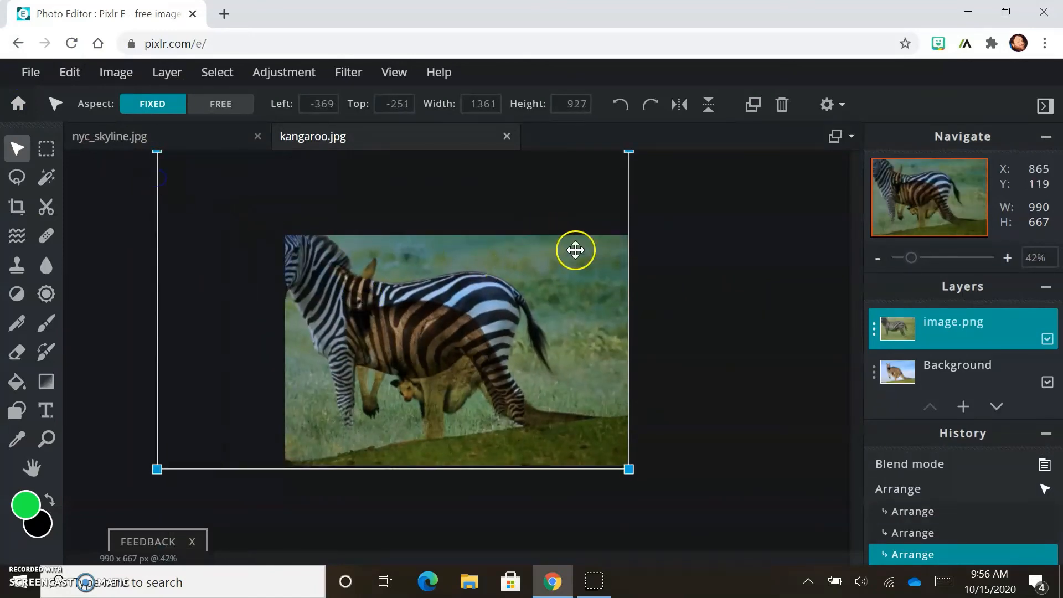
{"action": "left_click_drag", "start_coordinate": [572, 286], "coordinate": [589, 321]}
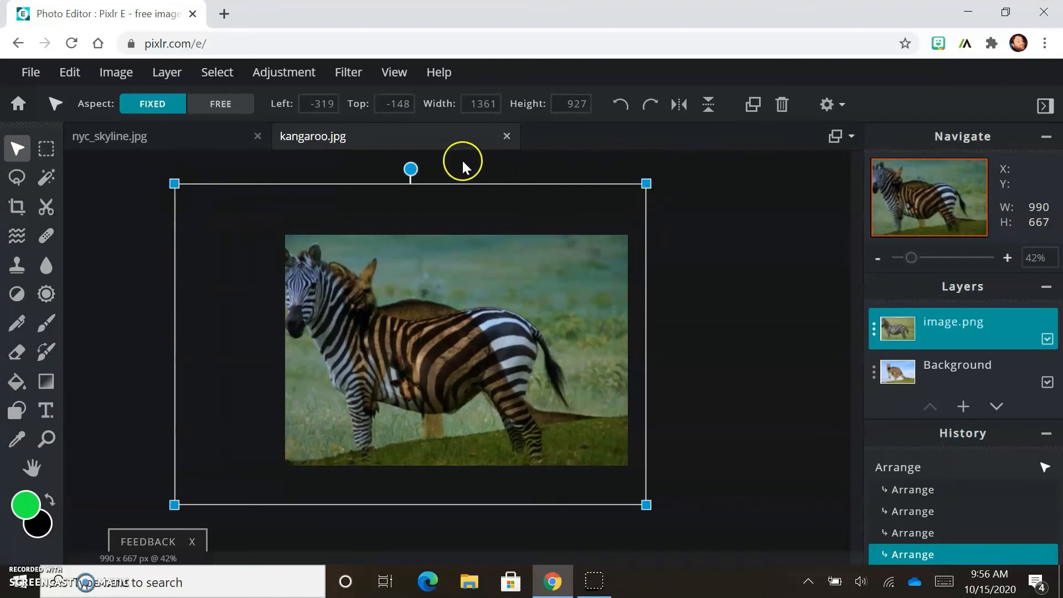
Step: Rotate the zebra layer, scale it to about 1495 px wide and shift it into place
{"action": "left_click_drag", "start_coordinate": [414, 166], "coordinate": [443, 172]}
{"action": "left_click_drag", "start_coordinate": [671, 229], "coordinate": [723, 205]}
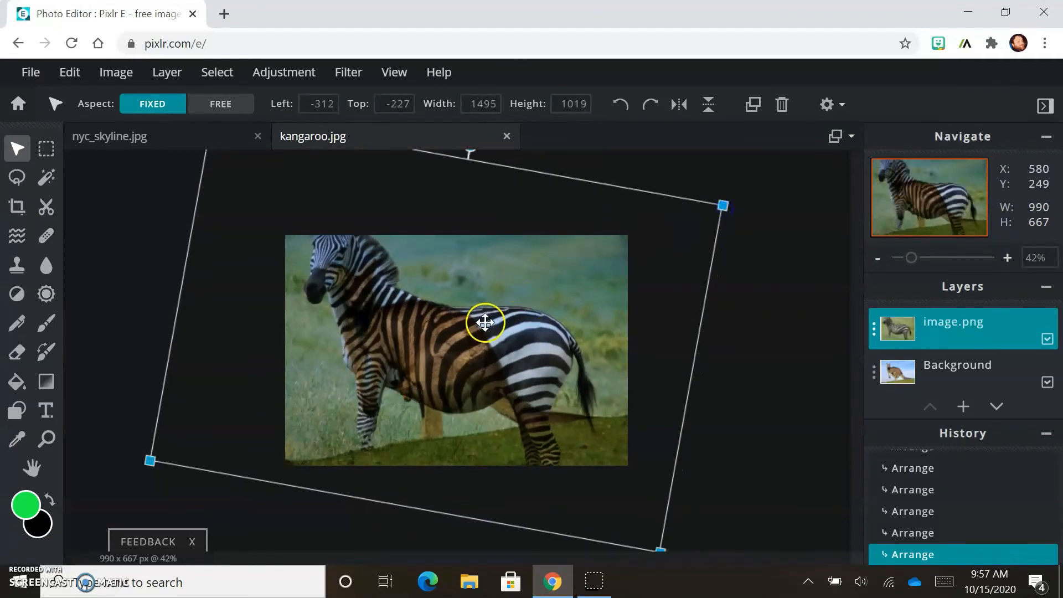
{"action": "mouse_move", "coordinate": [485, 322]}
{"action": "left_mouse_down"}
{"action": "mouse_move", "coordinate": [484, 349]}
{"action": "mouse_move", "coordinate": [486, 333]}
{"action": "left_mouse_up"}
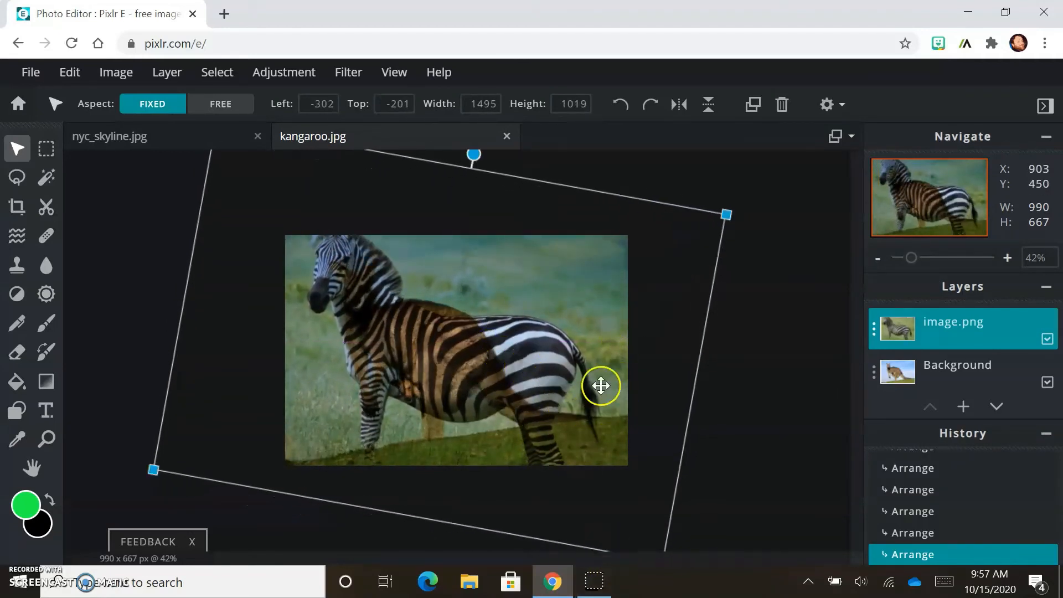
{"action": "left_click_drag", "start_coordinate": [535, 351], "coordinate": [540, 340]}
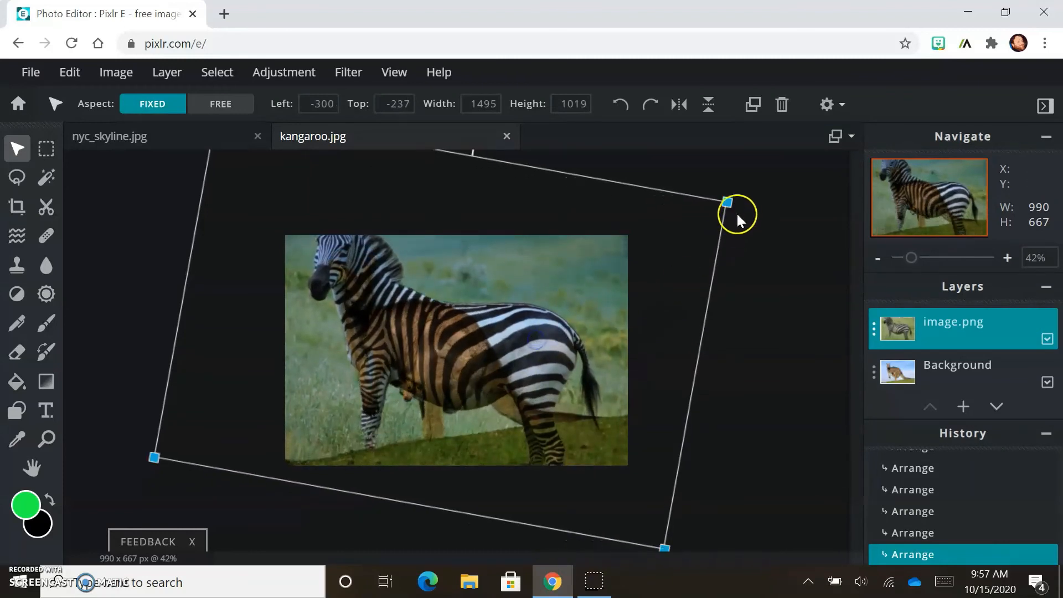
{"action": "scroll", "coordinate": [565, 219], "scroll_direction": "down", "scroll_amount": 2}
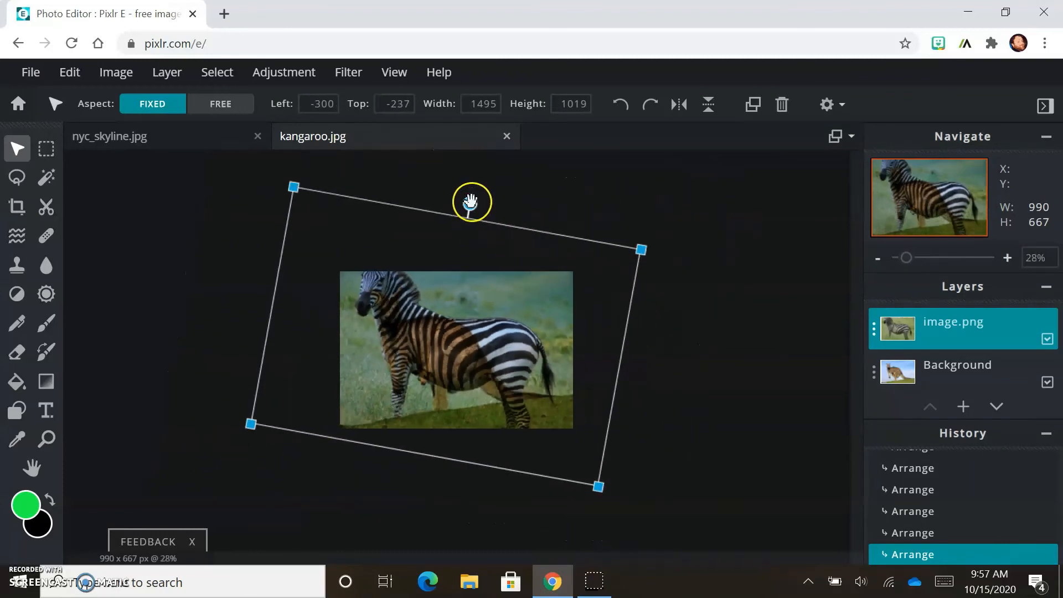
{"action": "left_click_drag", "start_coordinate": [477, 208], "coordinate": [490, 219]}
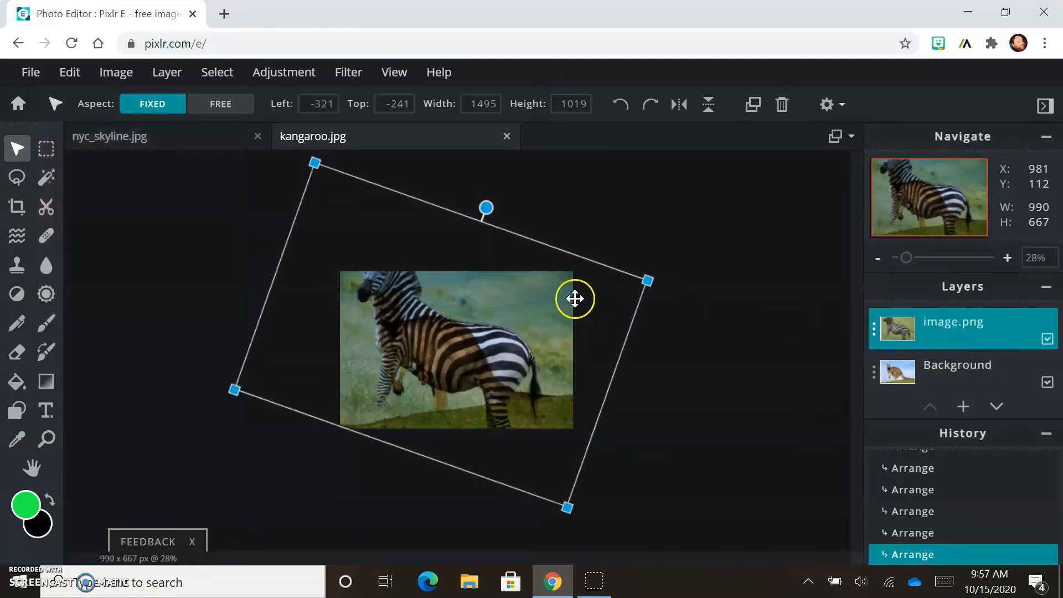
Step: Set image.png's transparency to 70 and close its properties
{"action": "left_click", "coordinate": [46, 148]}
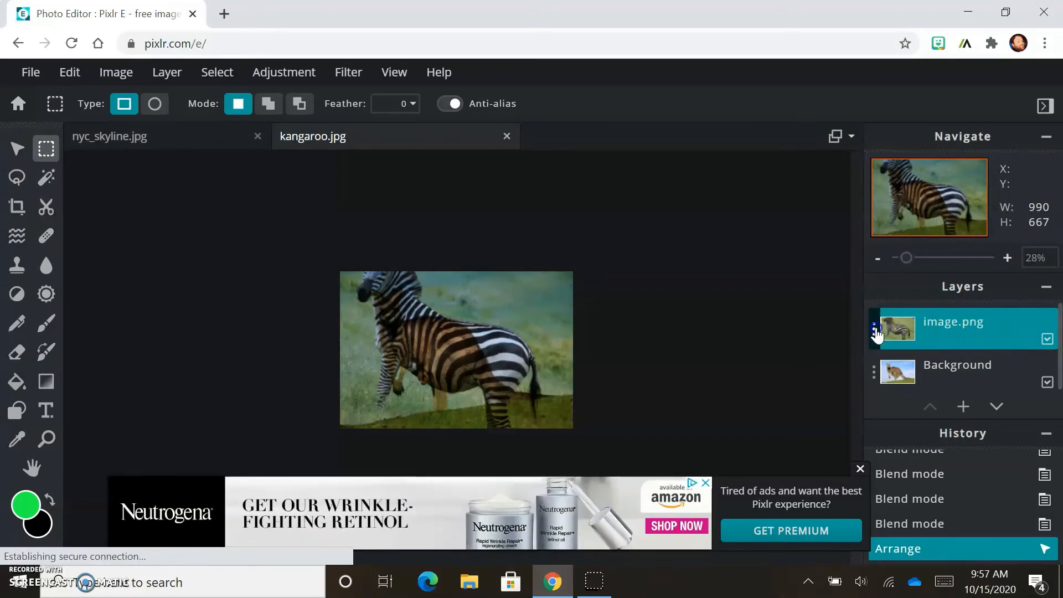
{"action": "left_click", "coordinate": [874, 328]}
{"action": "left_click_drag", "start_coordinate": [850, 389], "coordinate": [807, 389]}
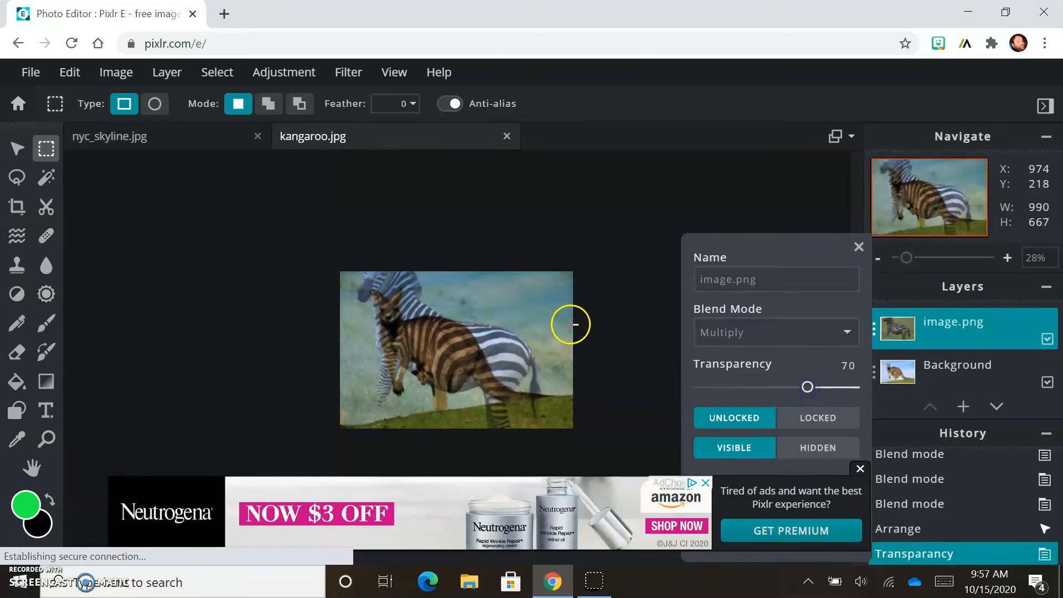
{"action": "left_click", "coordinate": [858, 246]}
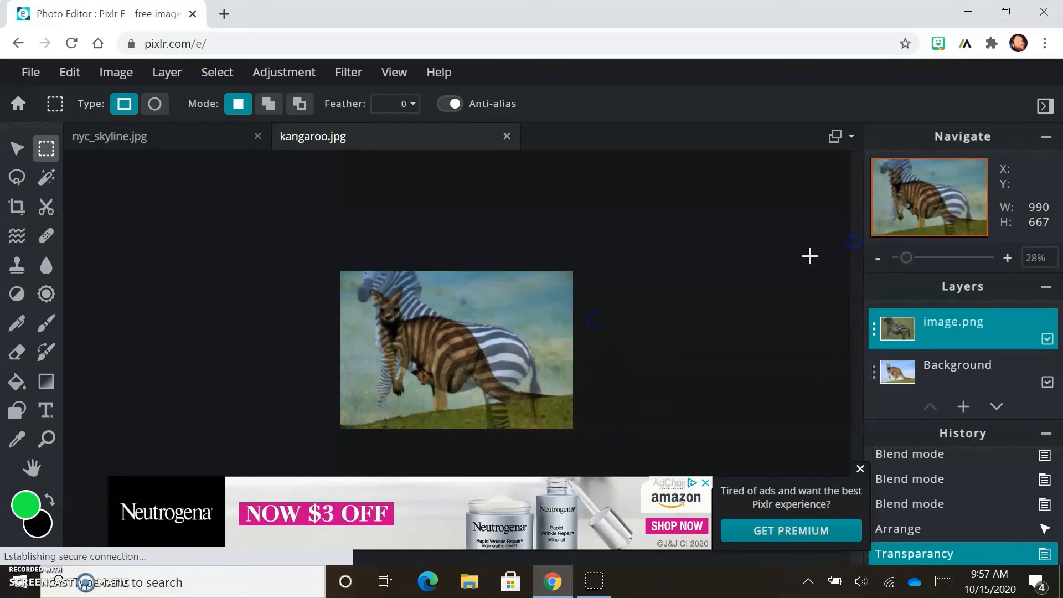
Step: Choose the Eraser, set its brush size to 86 px and erase a patch of the zebra layer
{"action": "scroll", "coordinate": [493, 376], "scroll_direction": "down", "scroll_amount": 2}
{"action": "scroll", "coordinate": [495, 381], "scroll_direction": "up", "scroll_amount": 3}
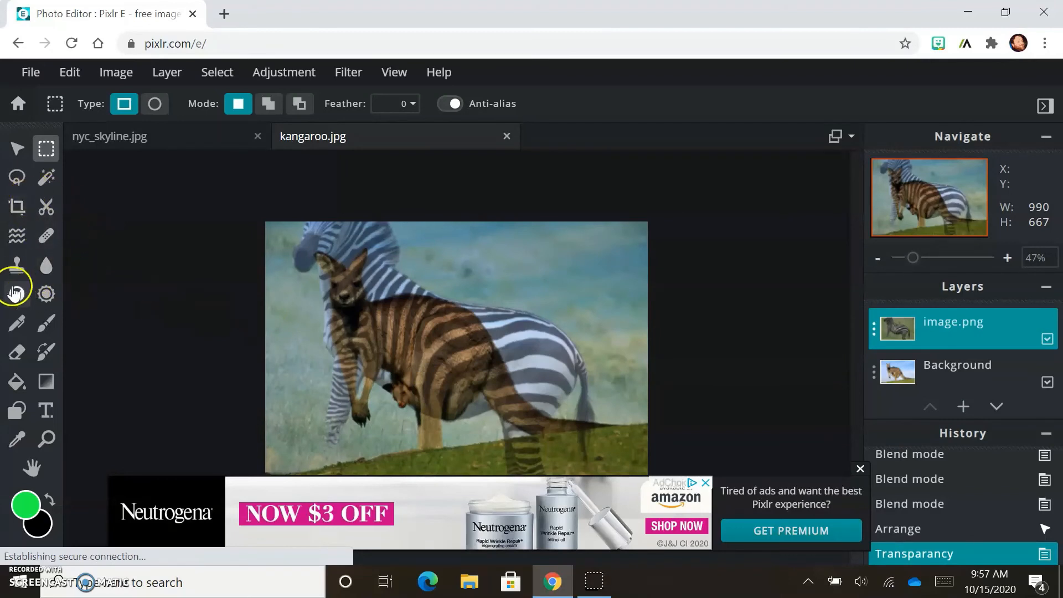
{"action": "left_click", "coordinate": [17, 352]}
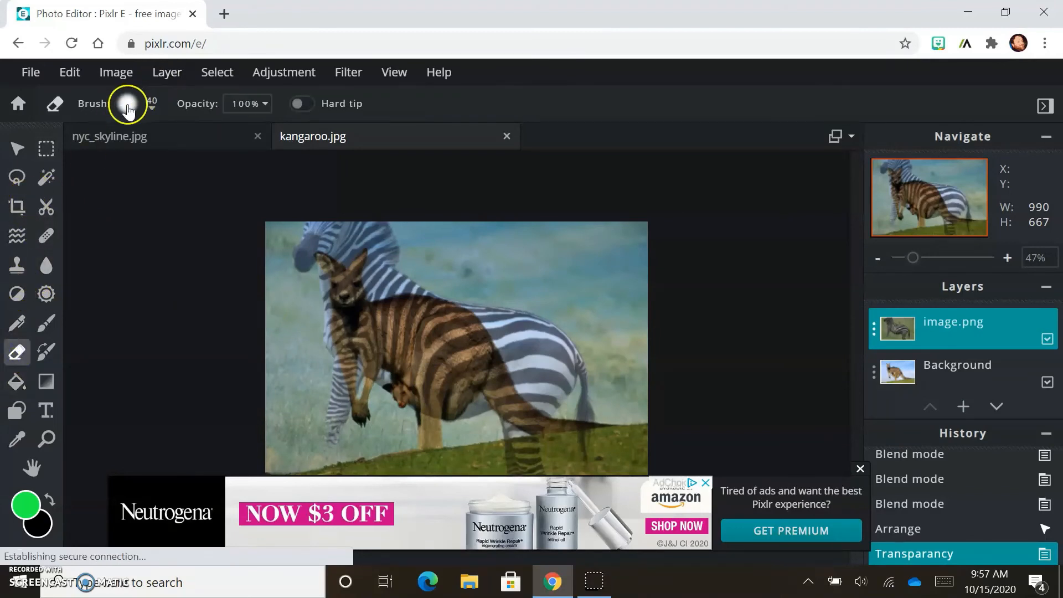
{"action": "left_click", "coordinate": [151, 113]}
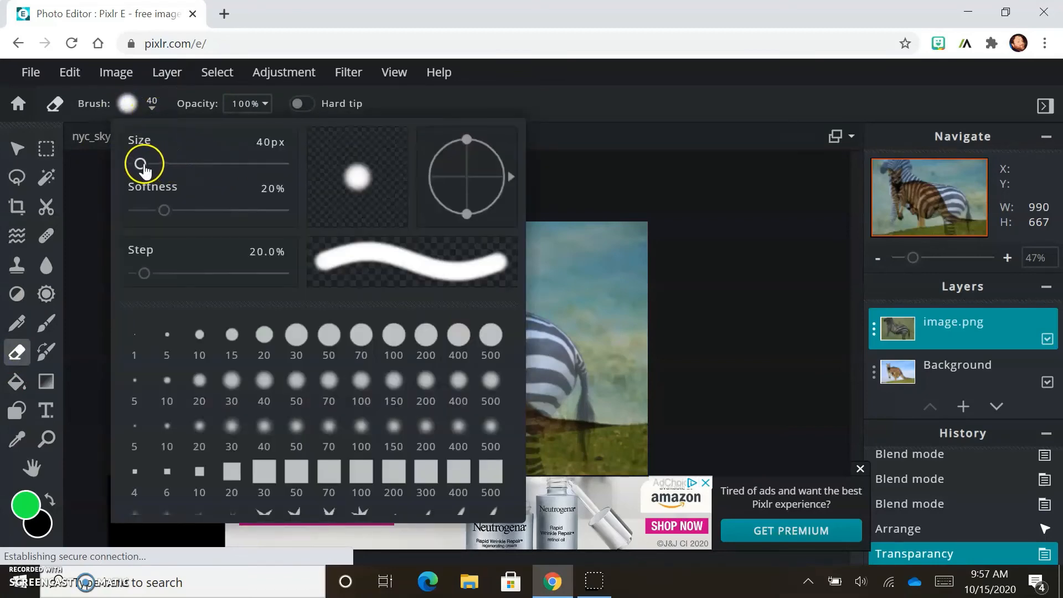
{"action": "left_click", "coordinate": [673, 171]}
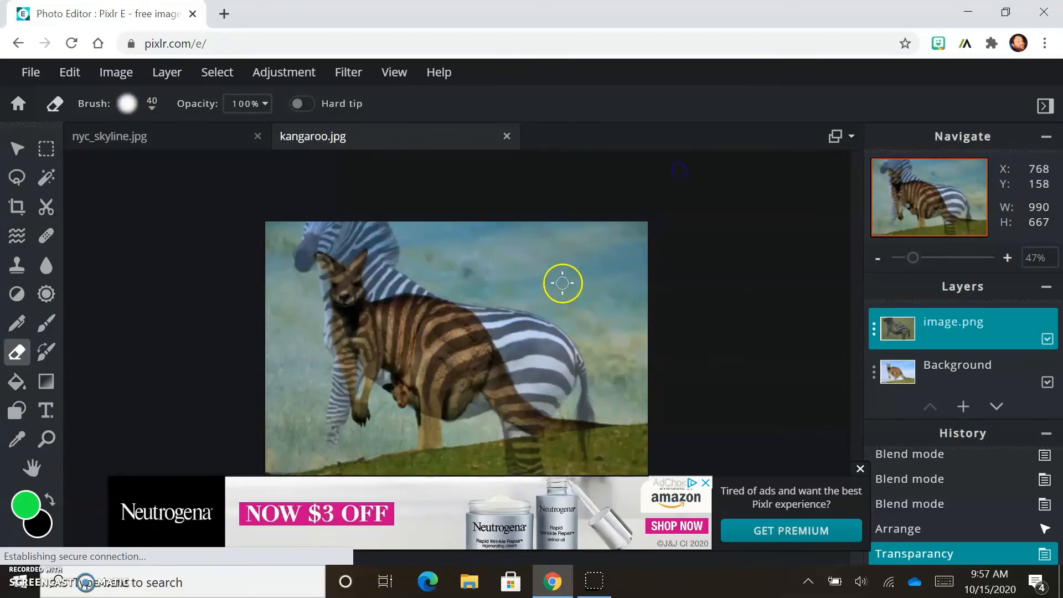
{"action": "left_click", "coordinate": [127, 105]}
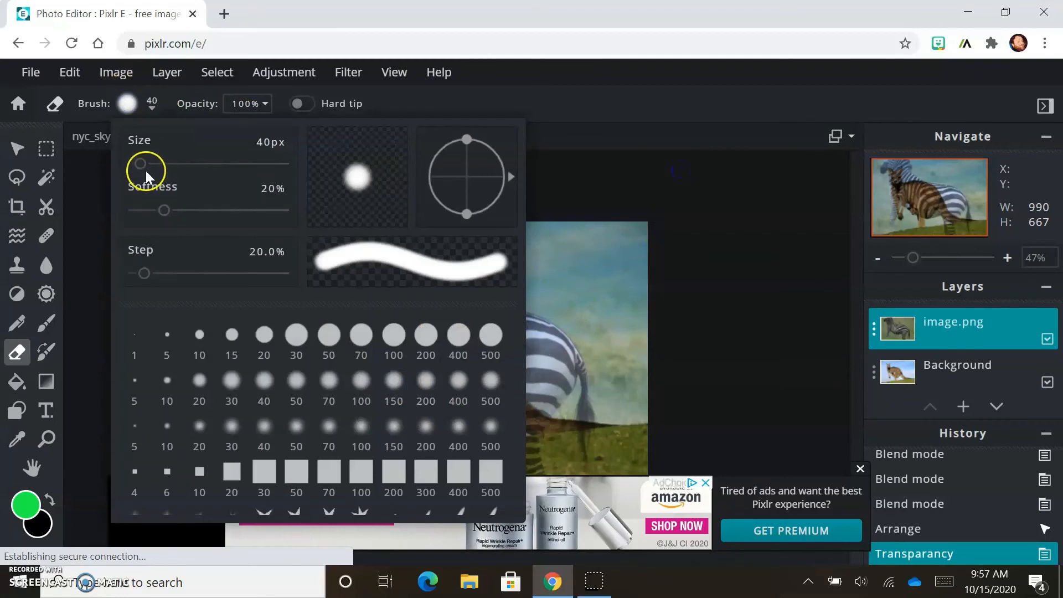
{"action": "left_click_drag", "start_coordinate": [146, 172], "coordinate": [149, 171]}
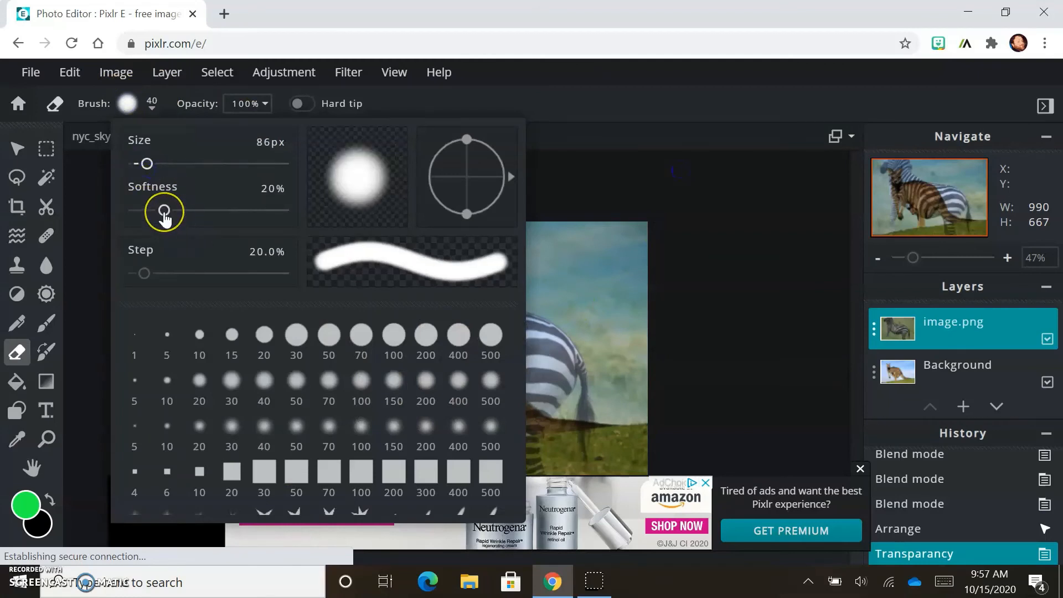
{"action": "left_click", "coordinate": [566, 177]}
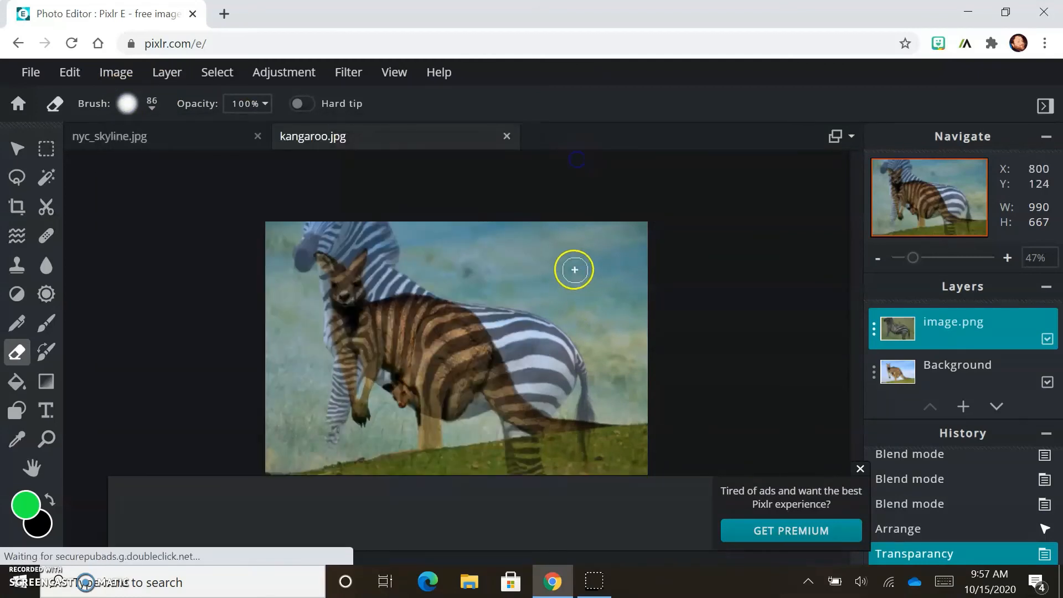
{"action": "mouse_move", "coordinate": [540, 244]}
{"action": "left_mouse_down"}
{"action": "mouse_move", "coordinate": [578, 318]}
{"action": "mouse_move", "coordinate": [588, 303]}
{"action": "mouse_move", "coordinate": [555, 260]}
{"action": "mouse_move", "coordinate": [610, 290]}
{"action": "mouse_move", "coordinate": [592, 253]}
{"action": "left_mouse_up"}
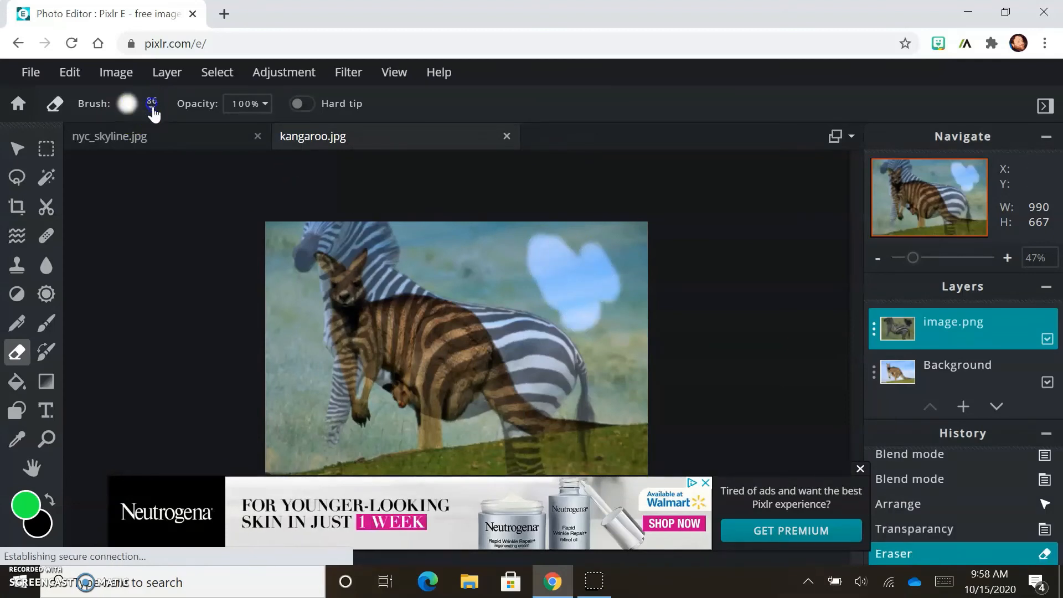
Step: Increase the eraser size to 147 px and erase the zebra layer across the kangaroo's body
{"action": "left_click", "coordinate": [152, 106]}
{"action": "left_click_drag", "start_coordinate": [148, 164], "coordinate": [158, 164]}
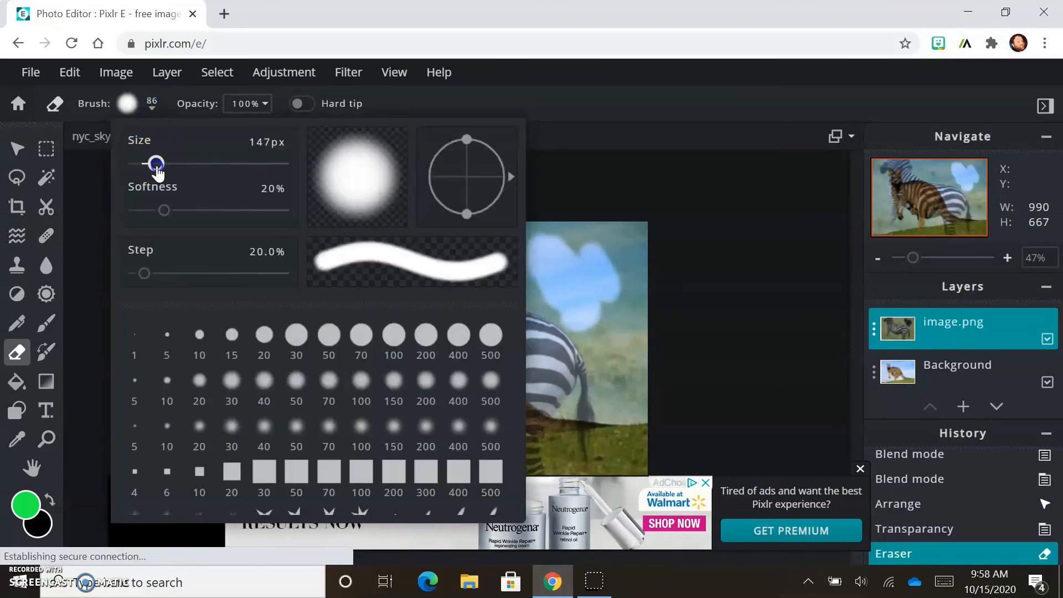
{"action": "left_click", "coordinate": [619, 169]}
{"action": "mouse_move", "coordinate": [636, 239]}
{"action": "left_mouse_down"}
{"action": "mouse_move", "coordinate": [339, 218]}
{"action": "mouse_move", "coordinate": [267, 242]}
{"action": "mouse_move", "coordinate": [282, 226]}
{"action": "mouse_move", "coordinate": [294, 425]}
{"action": "mouse_move", "coordinate": [290, 363]}
{"action": "mouse_move", "coordinate": [306, 360]}
{"action": "mouse_move", "coordinate": [323, 410]}
{"action": "mouse_move", "coordinate": [310, 459]}
{"action": "left_mouse_up"}
{"action": "mouse_move", "coordinate": [554, 453]}
{"action": "left_mouse_down"}
{"action": "mouse_move", "coordinate": [449, 479]}
{"action": "mouse_move", "coordinate": [393, 430]}
{"action": "mouse_move", "coordinate": [273, 409]}
{"action": "mouse_move", "coordinate": [291, 256]}
{"action": "mouse_move", "coordinate": [337, 441]}
{"action": "mouse_move", "coordinate": [340, 238]}
{"action": "mouse_move", "coordinate": [526, 358]}
{"action": "mouse_move", "coordinate": [577, 367]}
{"action": "mouse_move", "coordinate": [635, 356]}
{"action": "left_mouse_up"}
{"action": "scroll", "coordinate": [325, 372], "scroll_direction": "up", "scroll_amount": 4}
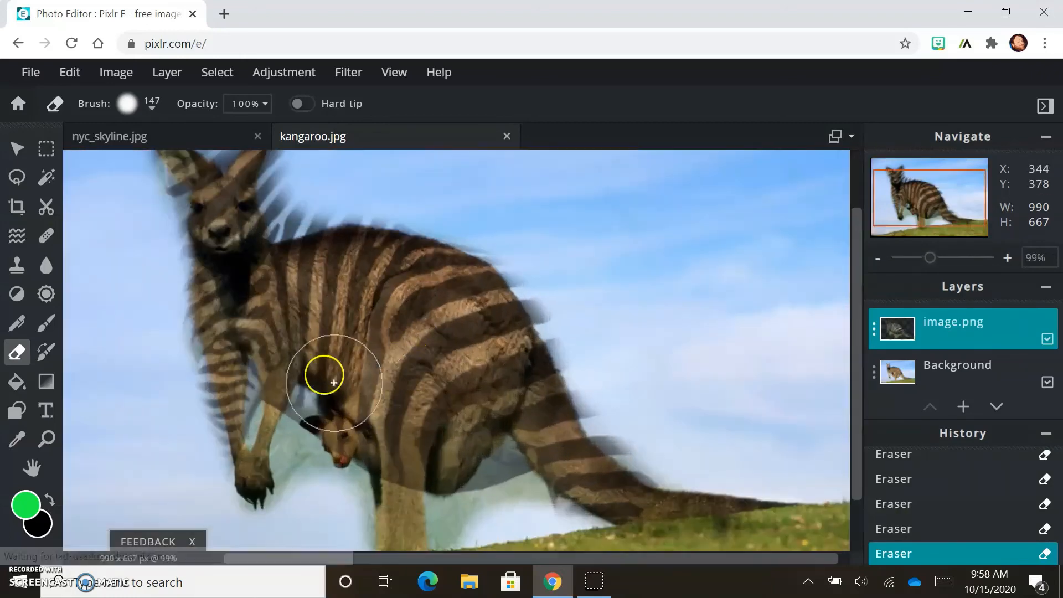
Step: Reduce the eraser size to 69 px and erase the zebra layer from the kangaroo's head, front edge and joey
{"action": "left_click", "coordinate": [127, 103]}
{"action": "left_click_drag", "start_coordinate": [155, 161], "coordinate": [145, 161]}
{"action": "left_click_drag", "start_coordinate": [211, 228], "coordinate": [232, 199]}
{"action": "scroll", "coordinate": [225, 192], "scroll_direction": "down", "scroll_amount": 2}
{"action": "scroll", "coordinate": [225, 194], "scroll_direction": "up", "scroll_amount": 1}
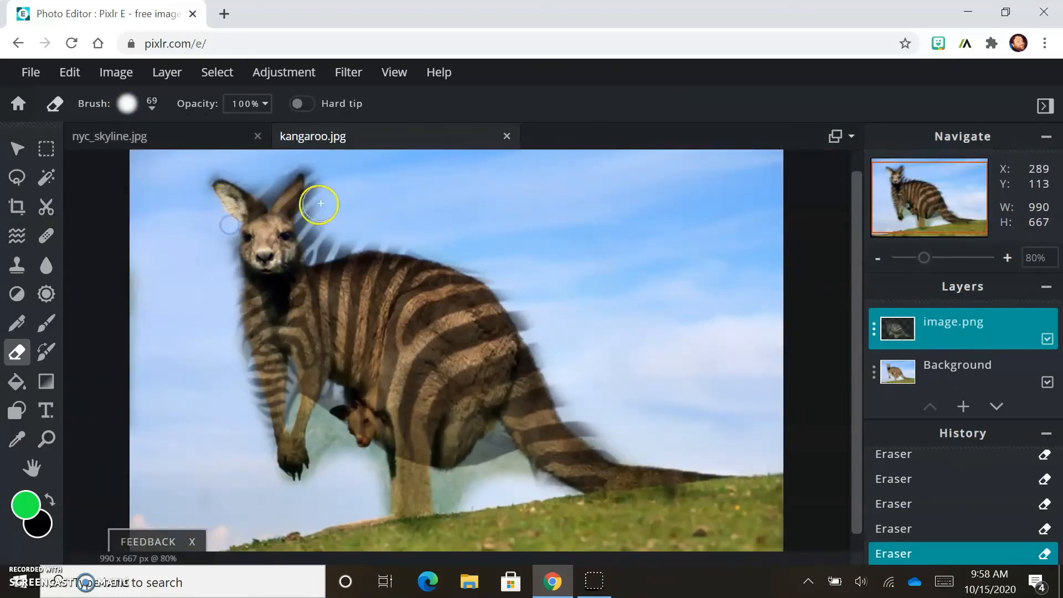
{"action": "mouse_move", "coordinate": [316, 205]}
{"action": "left_mouse_down"}
{"action": "mouse_move", "coordinate": [222, 218]}
{"action": "mouse_move", "coordinate": [289, 272]}
{"action": "mouse_move", "coordinate": [325, 242]}
{"action": "mouse_move", "coordinate": [612, 446]}
{"action": "mouse_move", "coordinate": [446, 488]}
{"action": "mouse_move", "coordinate": [582, 407]}
{"action": "mouse_move", "coordinate": [323, 462]}
{"action": "mouse_move", "coordinate": [365, 487]}
{"action": "left_mouse_up"}
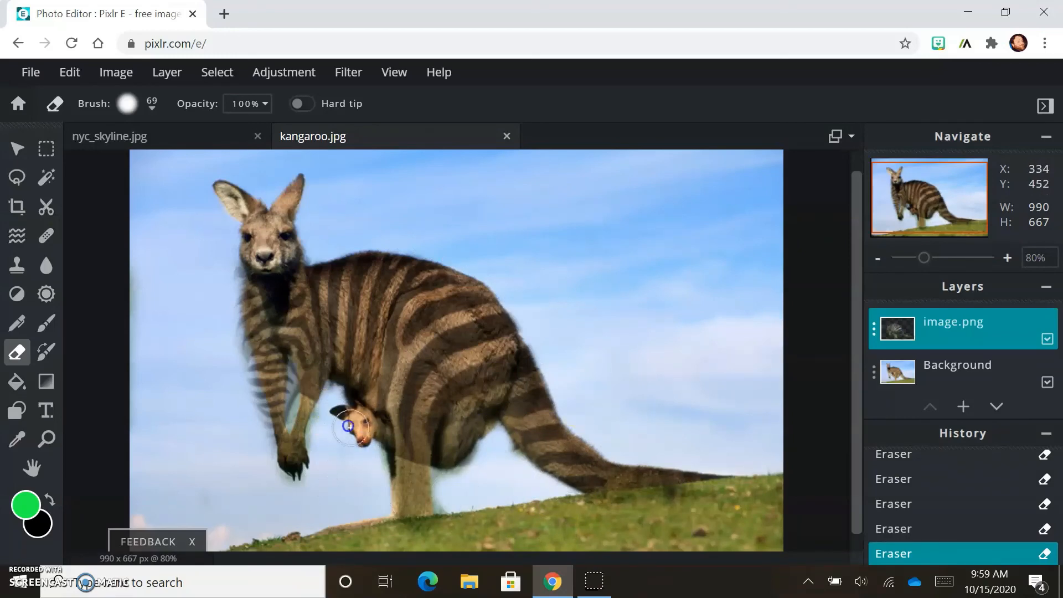
{"action": "scroll", "coordinate": [365, 487], "scroll_direction": "up", "scroll_amount": 1}
{"action": "left_click_drag", "start_coordinate": [183, 310], "coordinate": [195, 446]}
{"action": "scroll", "coordinate": [195, 446], "scroll_direction": "down", "scroll_amount": 1}
{"action": "left_click_drag", "start_coordinate": [403, 480], "coordinate": [401, 491]}
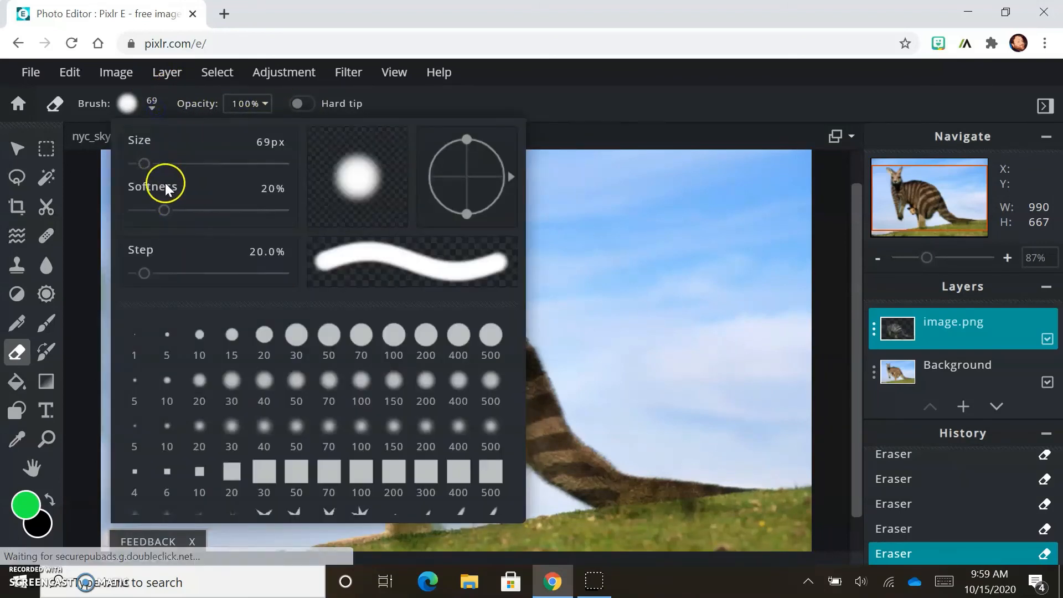
Step: Raise the eraser softness to 55% and erase the zebra layer along the kangaroo's lower body and tail base
{"action": "mouse_move", "coordinate": [161, 209]}
{"action": "left_mouse_down"}
{"action": "mouse_move", "coordinate": [230, 209]}
{"action": "mouse_move", "coordinate": [115, 221]}
{"action": "mouse_move", "coordinate": [300, 222]}
{"action": "mouse_move", "coordinate": [213, 220]}
{"action": "left_mouse_up"}
{"action": "left_click", "coordinate": [560, 126]}
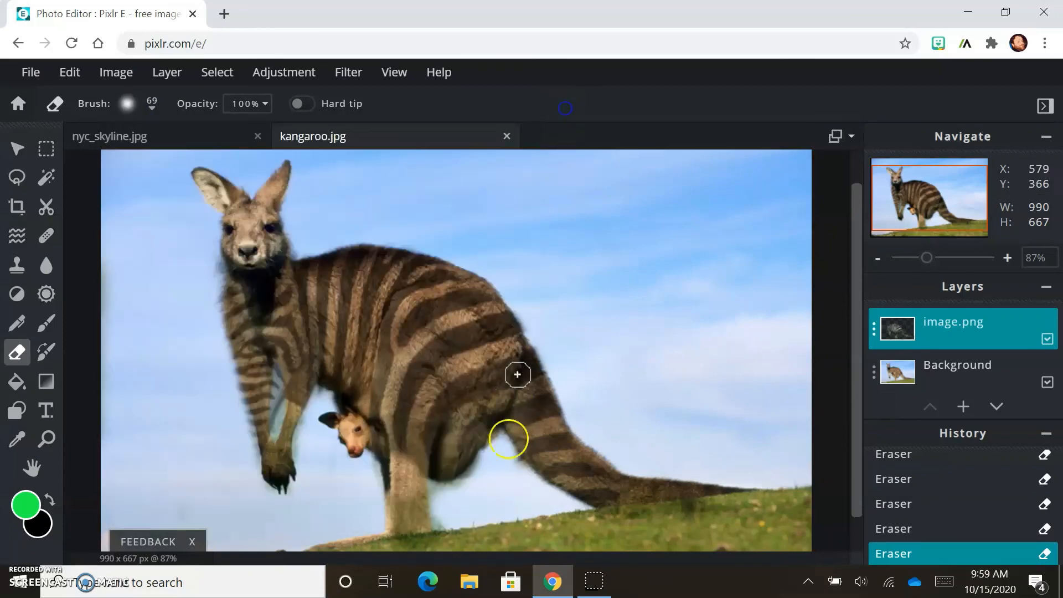
{"action": "mouse_move", "coordinate": [401, 444]}
{"action": "left_mouse_down"}
{"action": "mouse_move", "coordinate": [403, 489]}
{"action": "mouse_move", "coordinate": [406, 467]}
{"action": "left_mouse_up"}
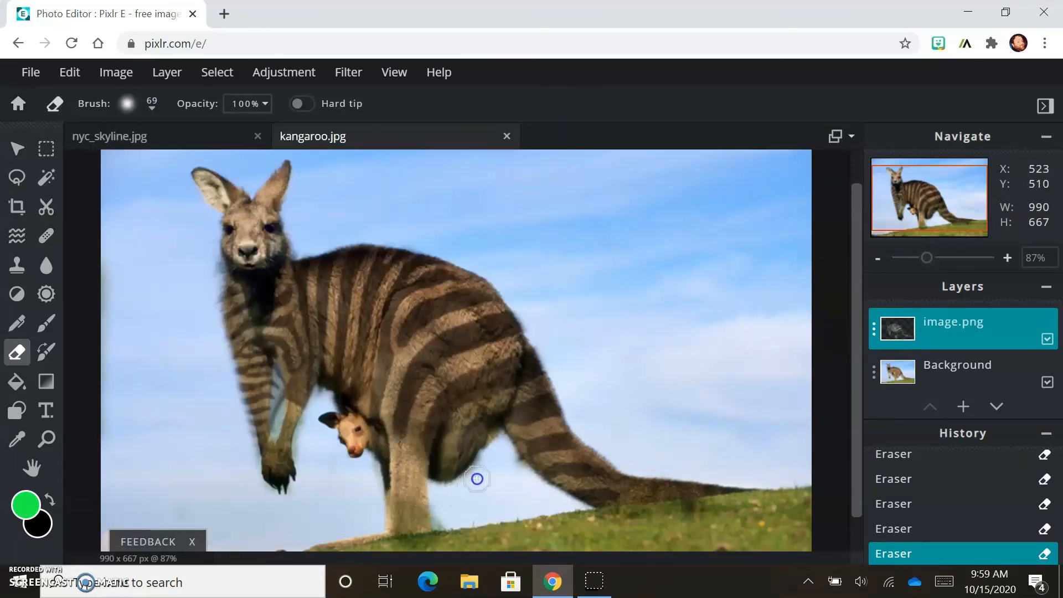
{"action": "left_click_drag", "start_coordinate": [506, 440], "coordinate": [559, 500]}
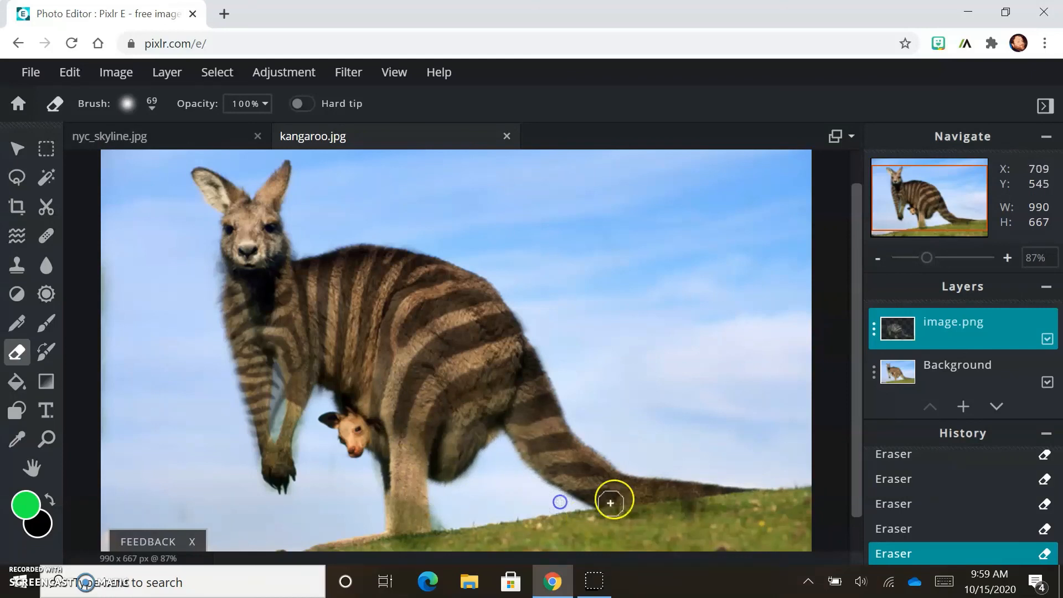
{"action": "left_click", "coordinate": [647, 522]}
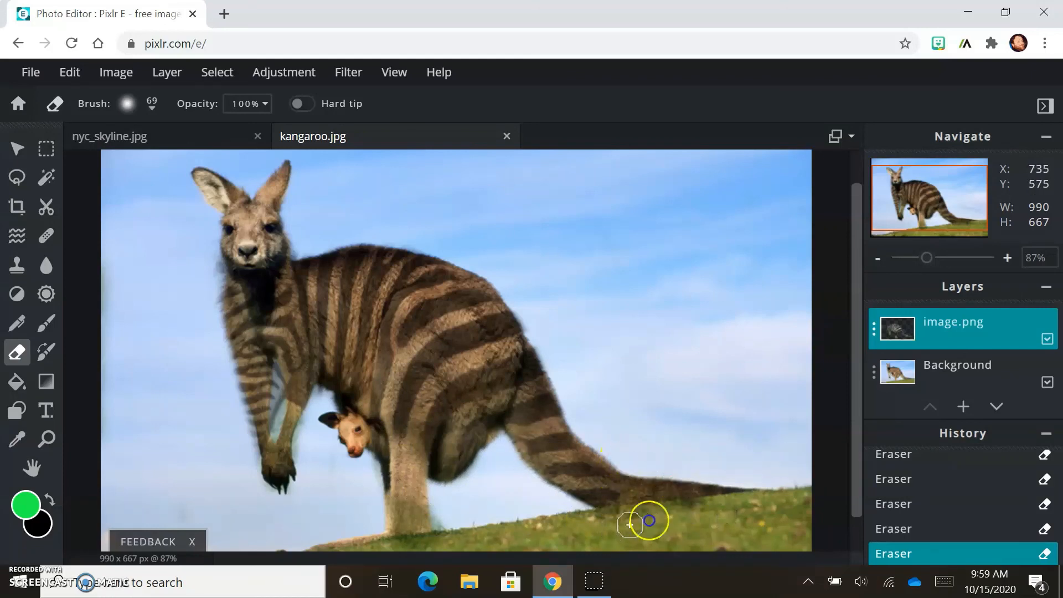
{"action": "left_click_drag", "start_coordinate": [649, 520], "coordinate": [720, 506]}
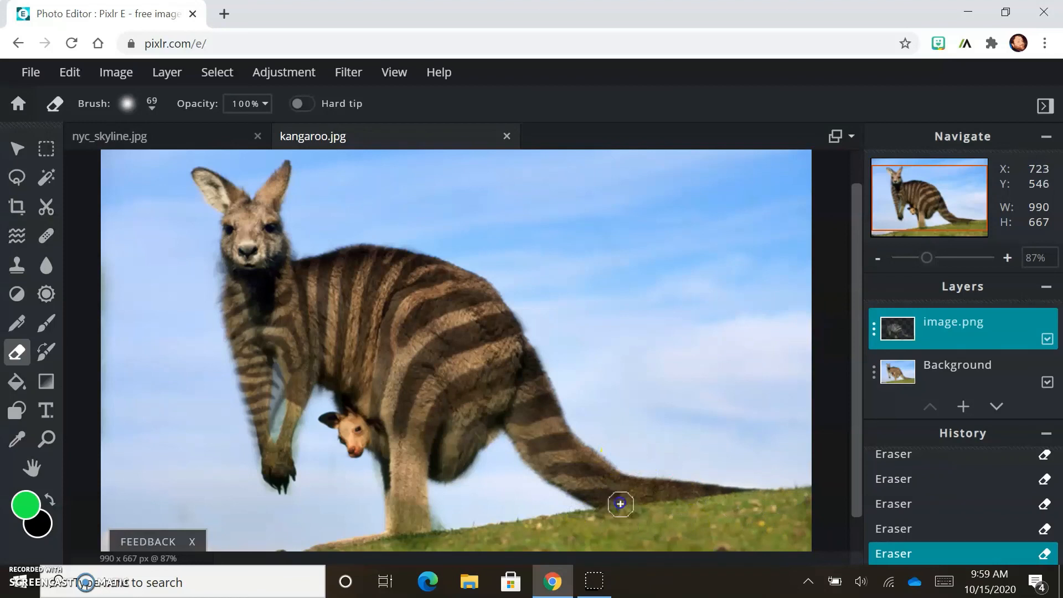
{"action": "left_click_drag", "start_coordinate": [601, 493], "coordinate": [581, 513]}
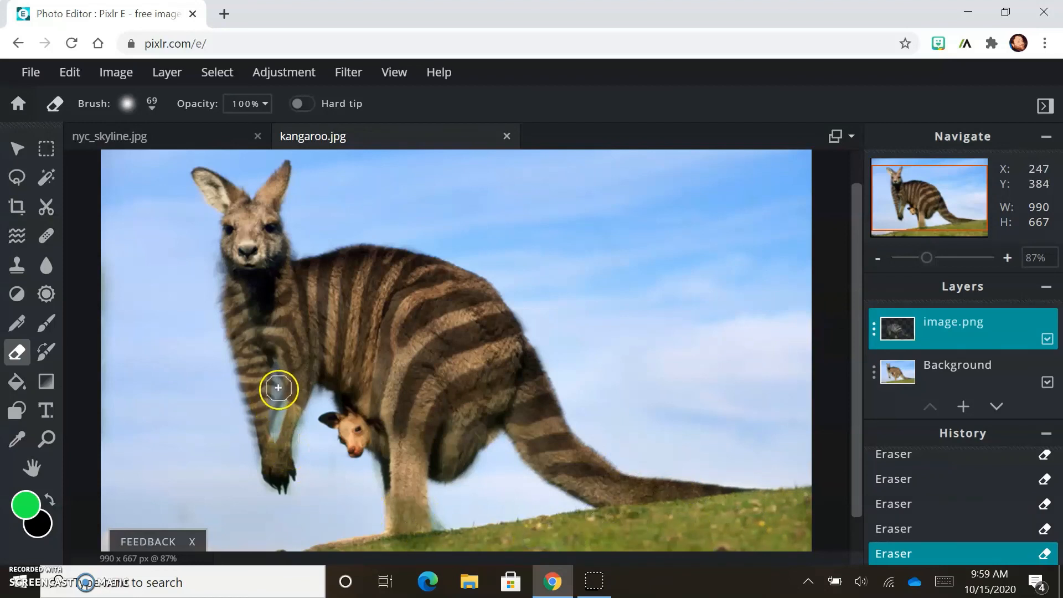
Step: Reduce the eraser size to 41 px and erase small spots on the kangaroo's arm and beside the joey
{"action": "left_click", "coordinate": [152, 105]}
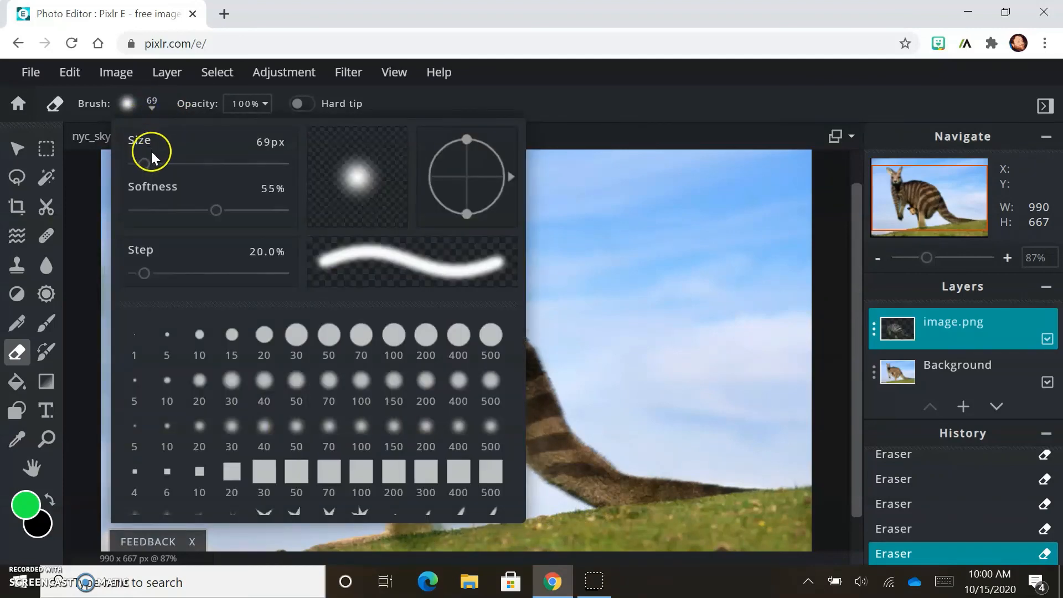
{"action": "left_click_drag", "start_coordinate": [144, 171], "coordinate": [140, 173]}
{"action": "left_click", "coordinate": [594, 105]}
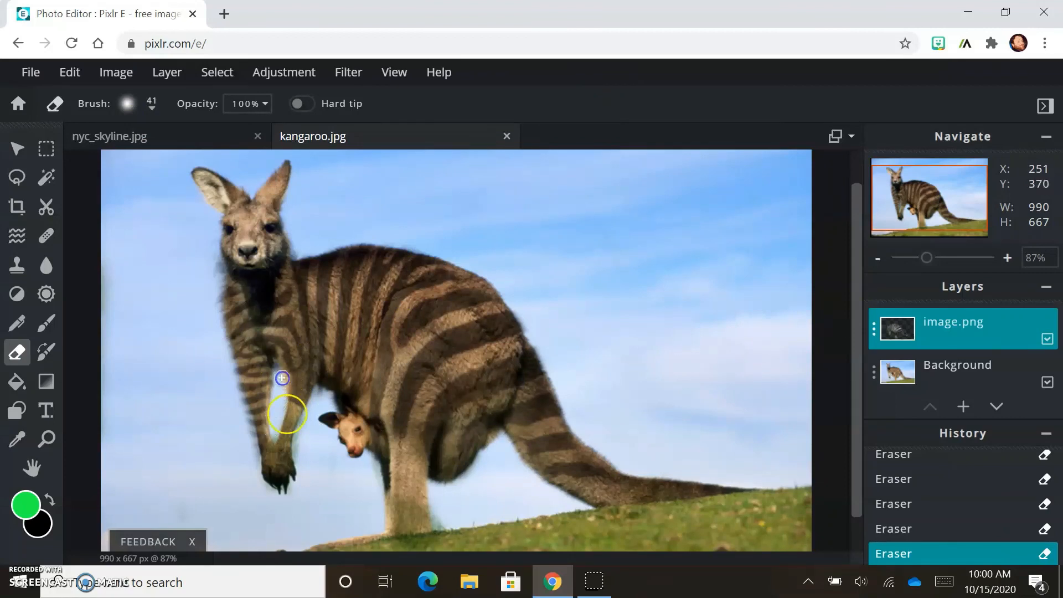
{"action": "left_click", "coordinate": [282, 378]}
{"action": "scroll", "coordinate": [587, 452], "scroll_direction": "down", "scroll_amount": 3}
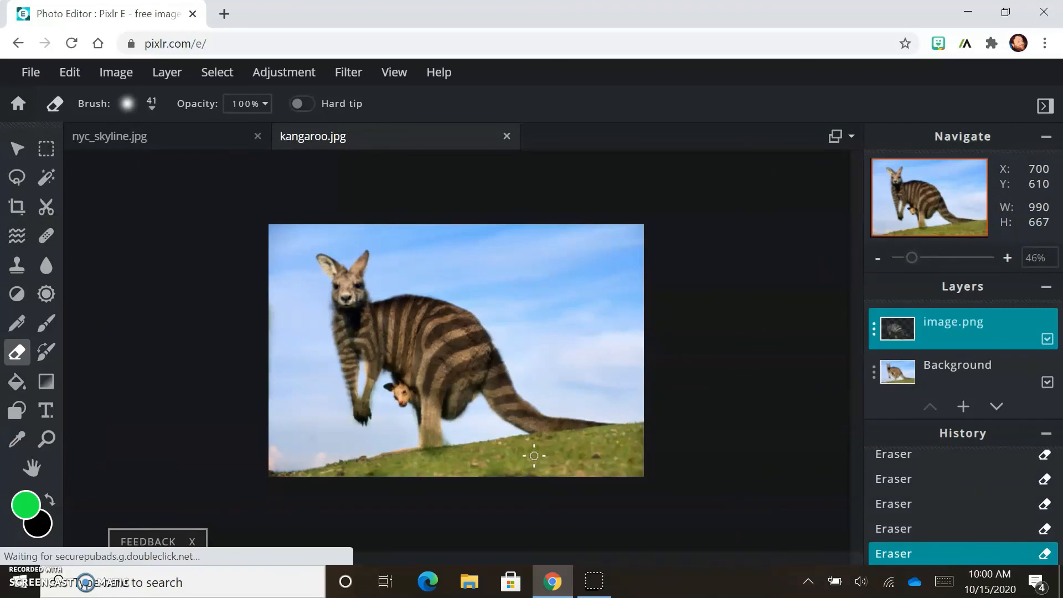
{"action": "left_click", "coordinate": [388, 386]}
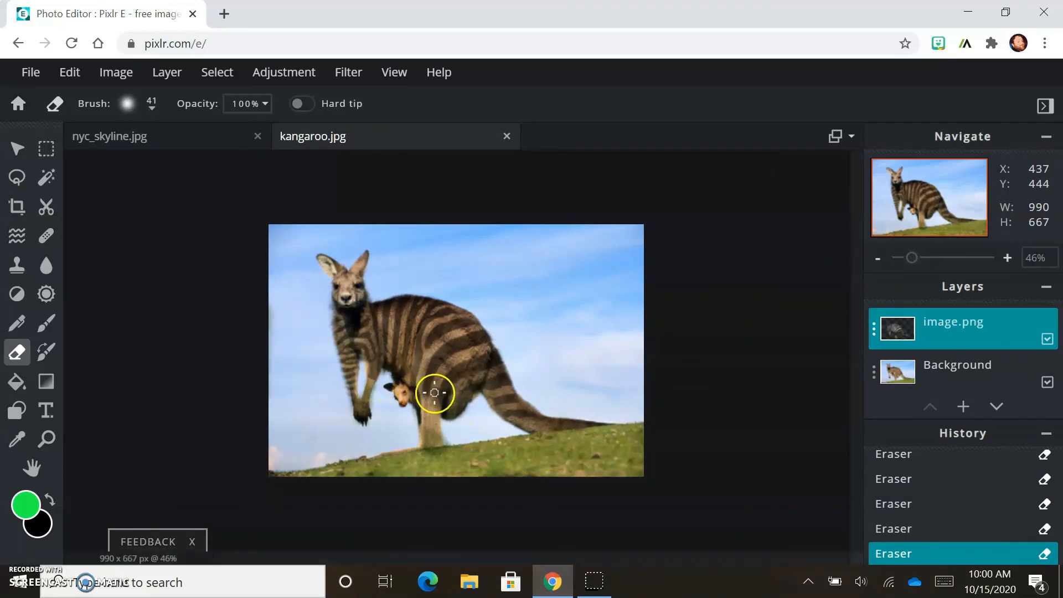